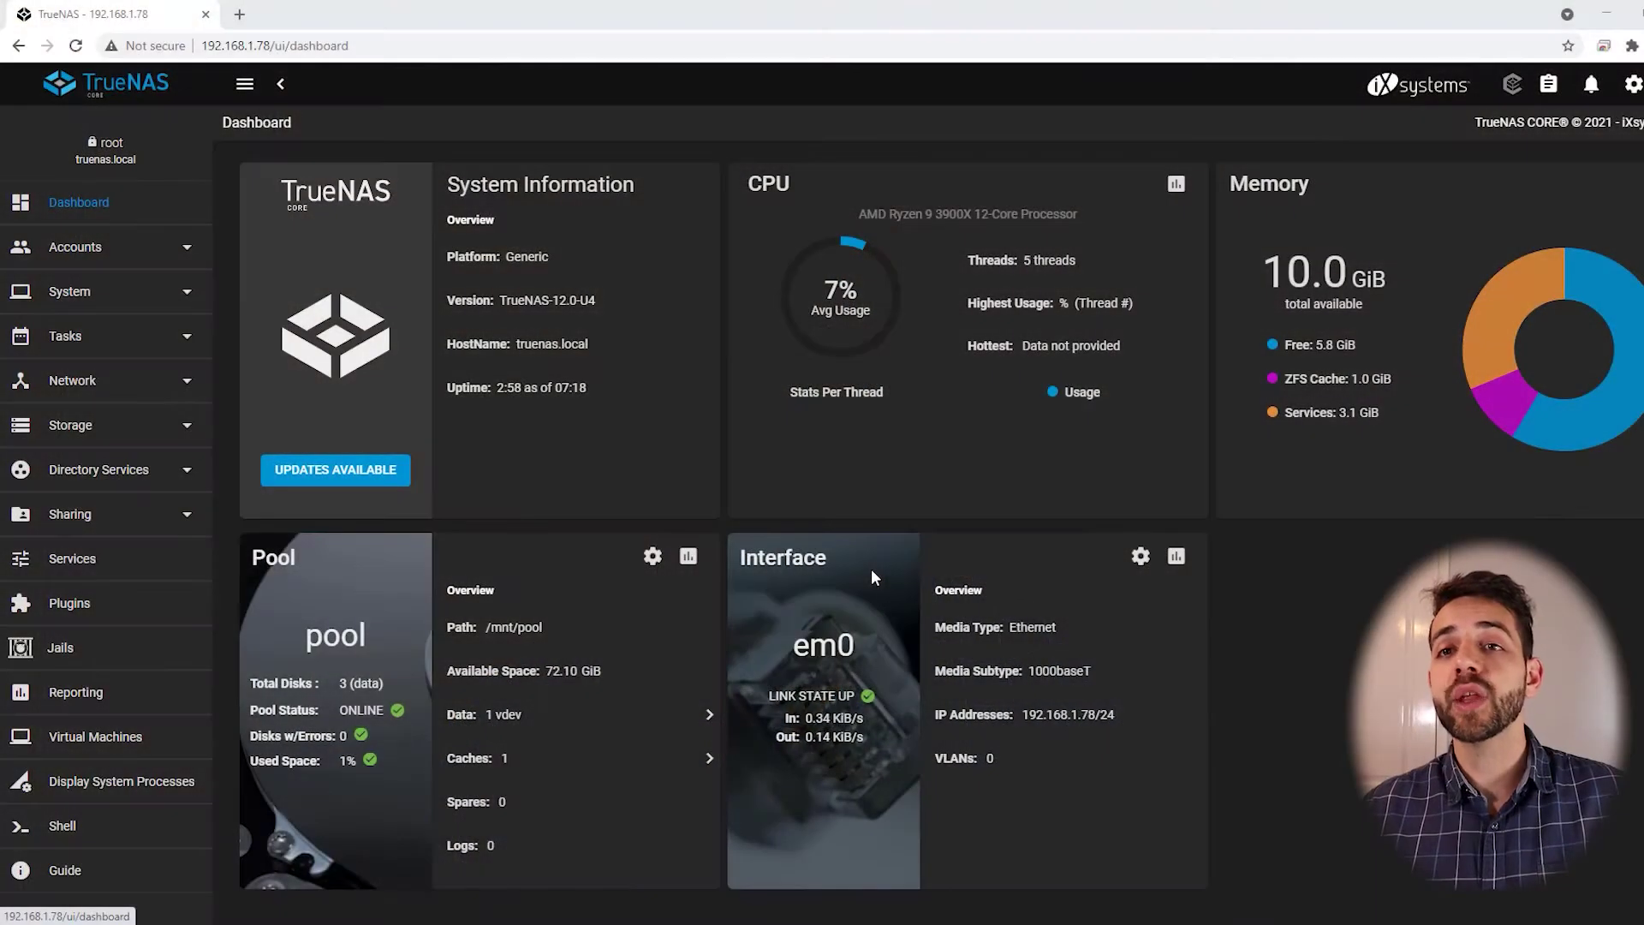
- Review the dashboard's TrueNAS version, CPU threads and 10.0 GiB total memory
{"action": "left_click", "coordinate": [189, 248]}
{"action": "left_click", "coordinate": [188, 253]}
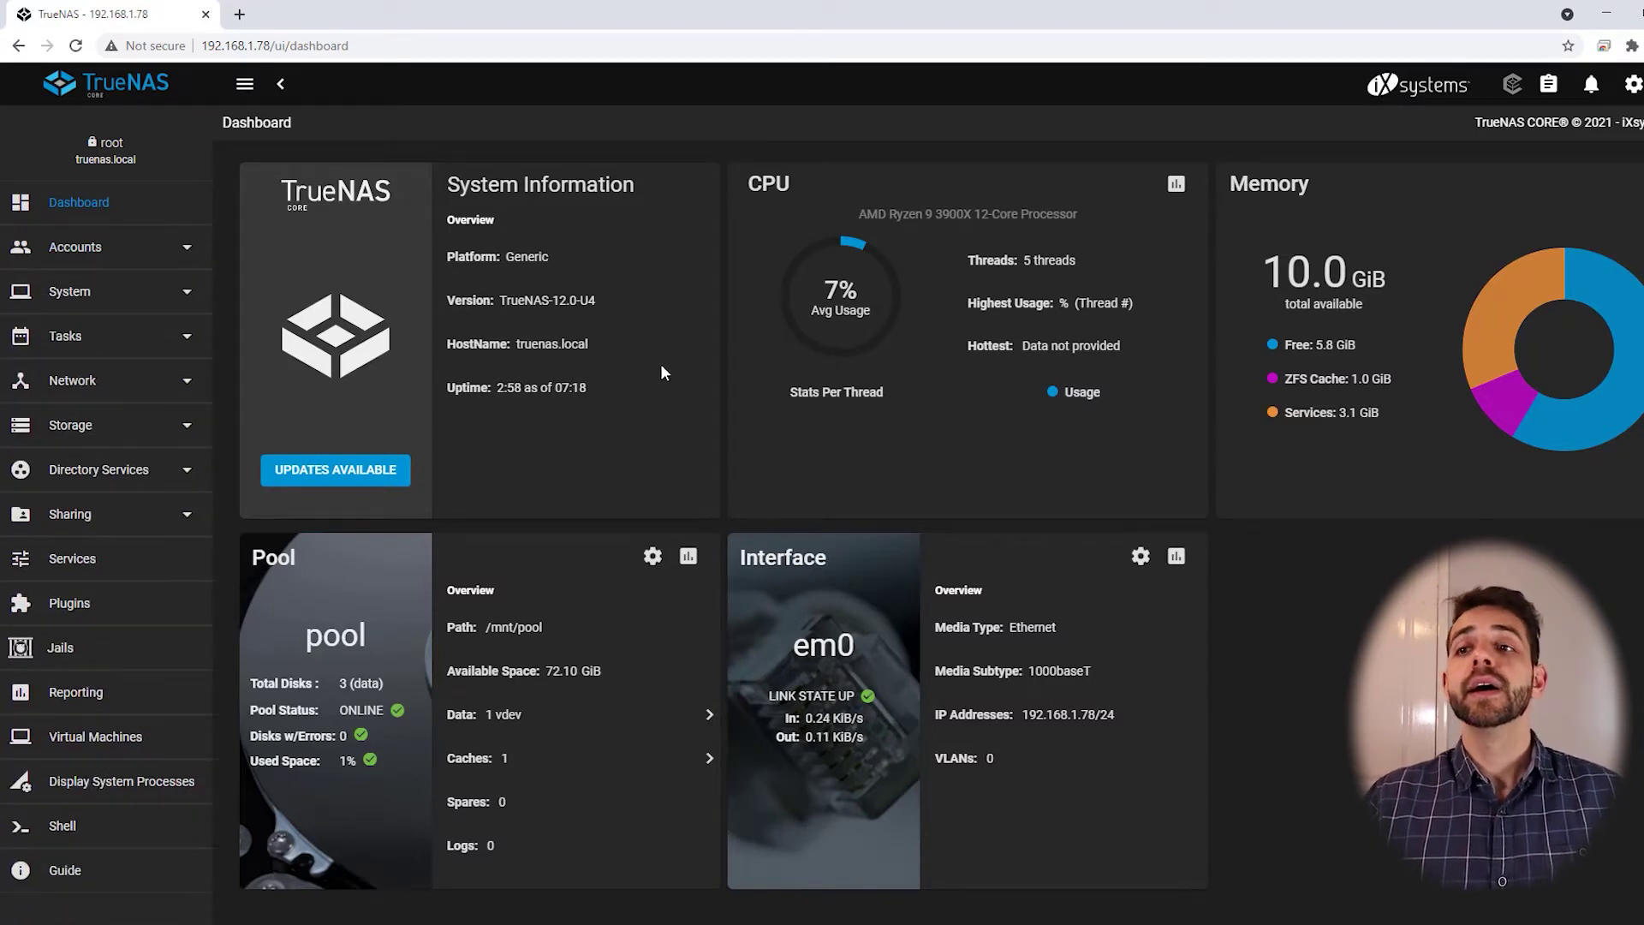
{"action": "left_click_drag", "start_coordinate": [506, 299], "coordinate": [559, 300]}
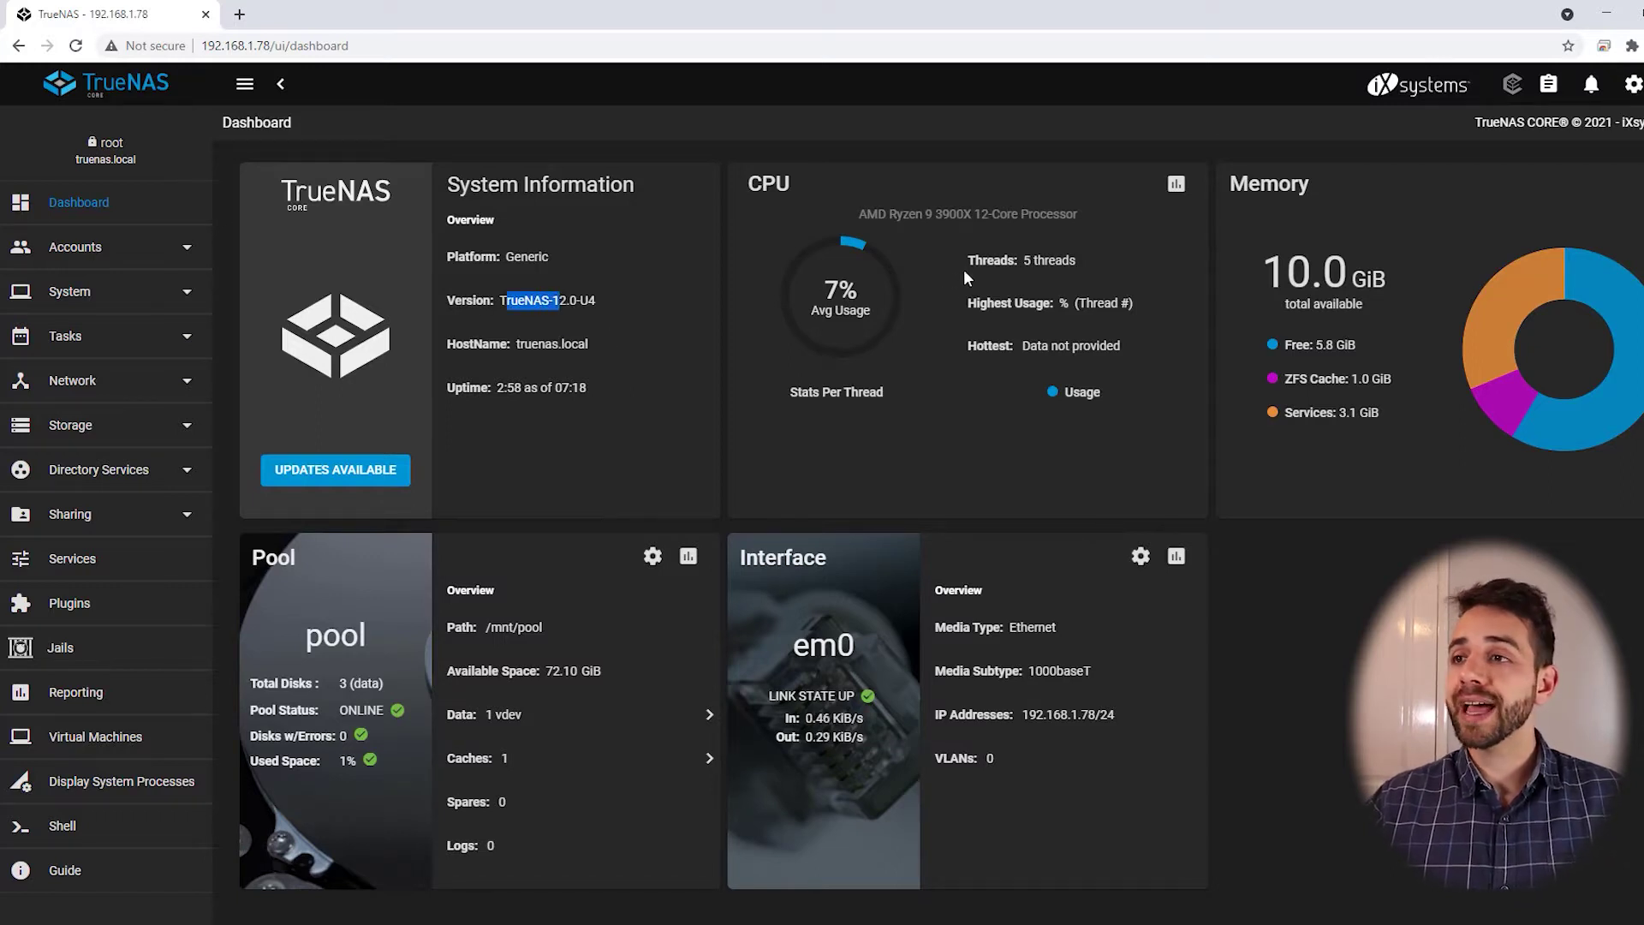
{"action": "left_click_drag", "start_coordinate": [966, 266], "coordinate": [1018, 264]}
{"action": "left_click_drag", "start_coordinate": [1266, 257], "coordinate": [1420, 315]}
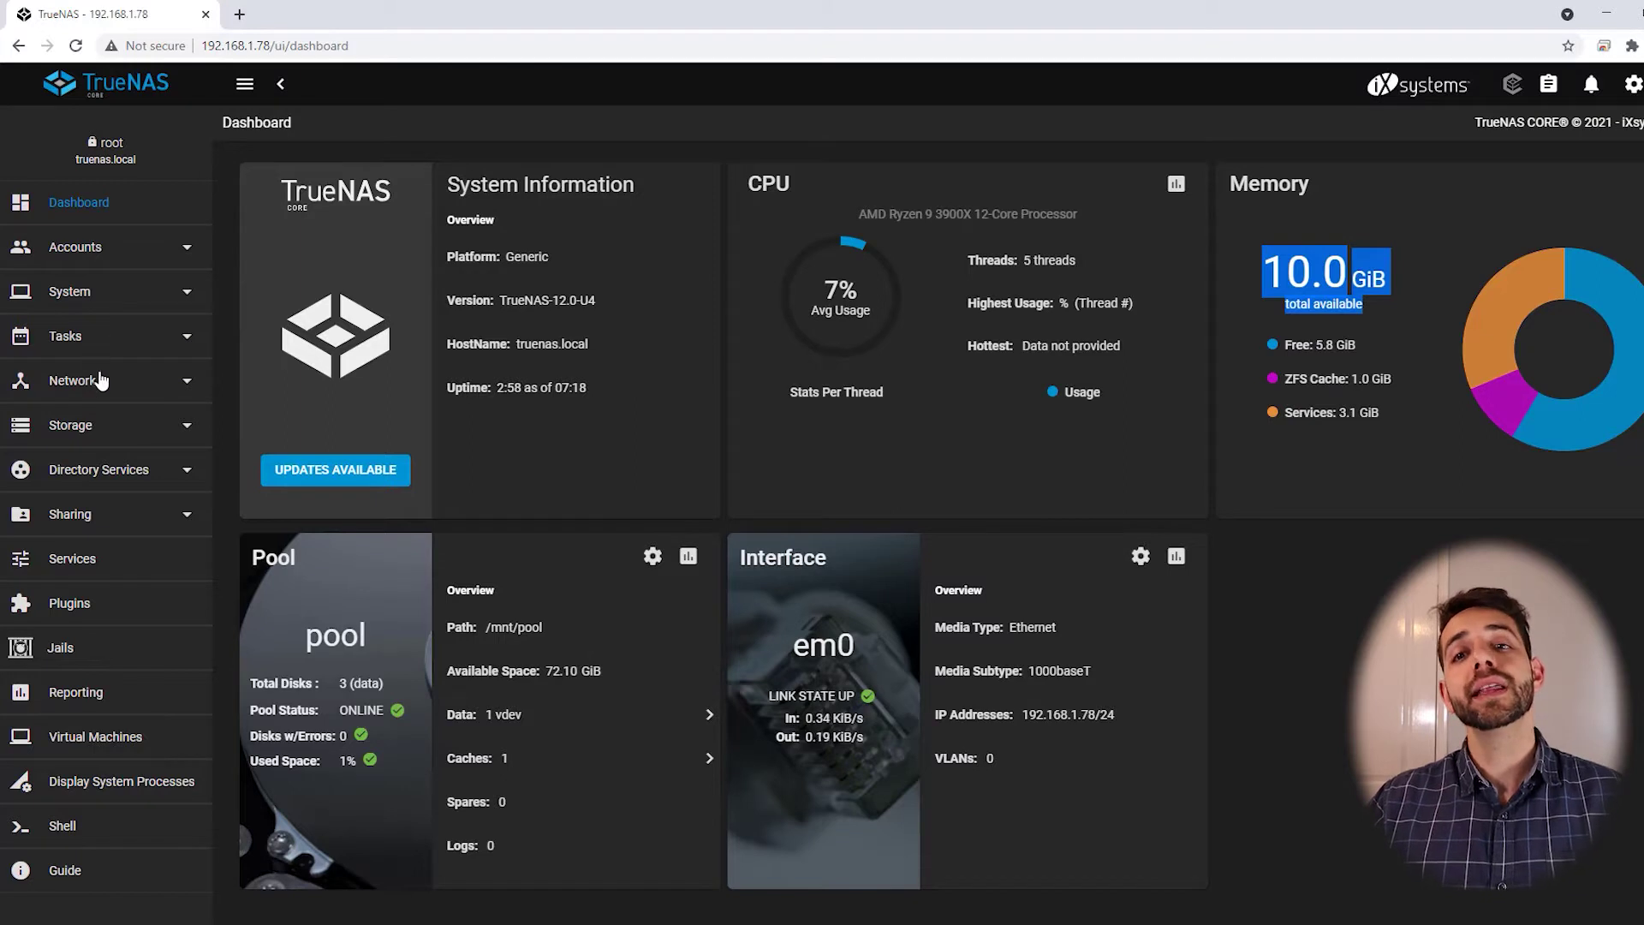
- Go to Storage > Pools and point out the Finance and shared datasets
{"action": "left_click", "coordinate": [104, 434]}
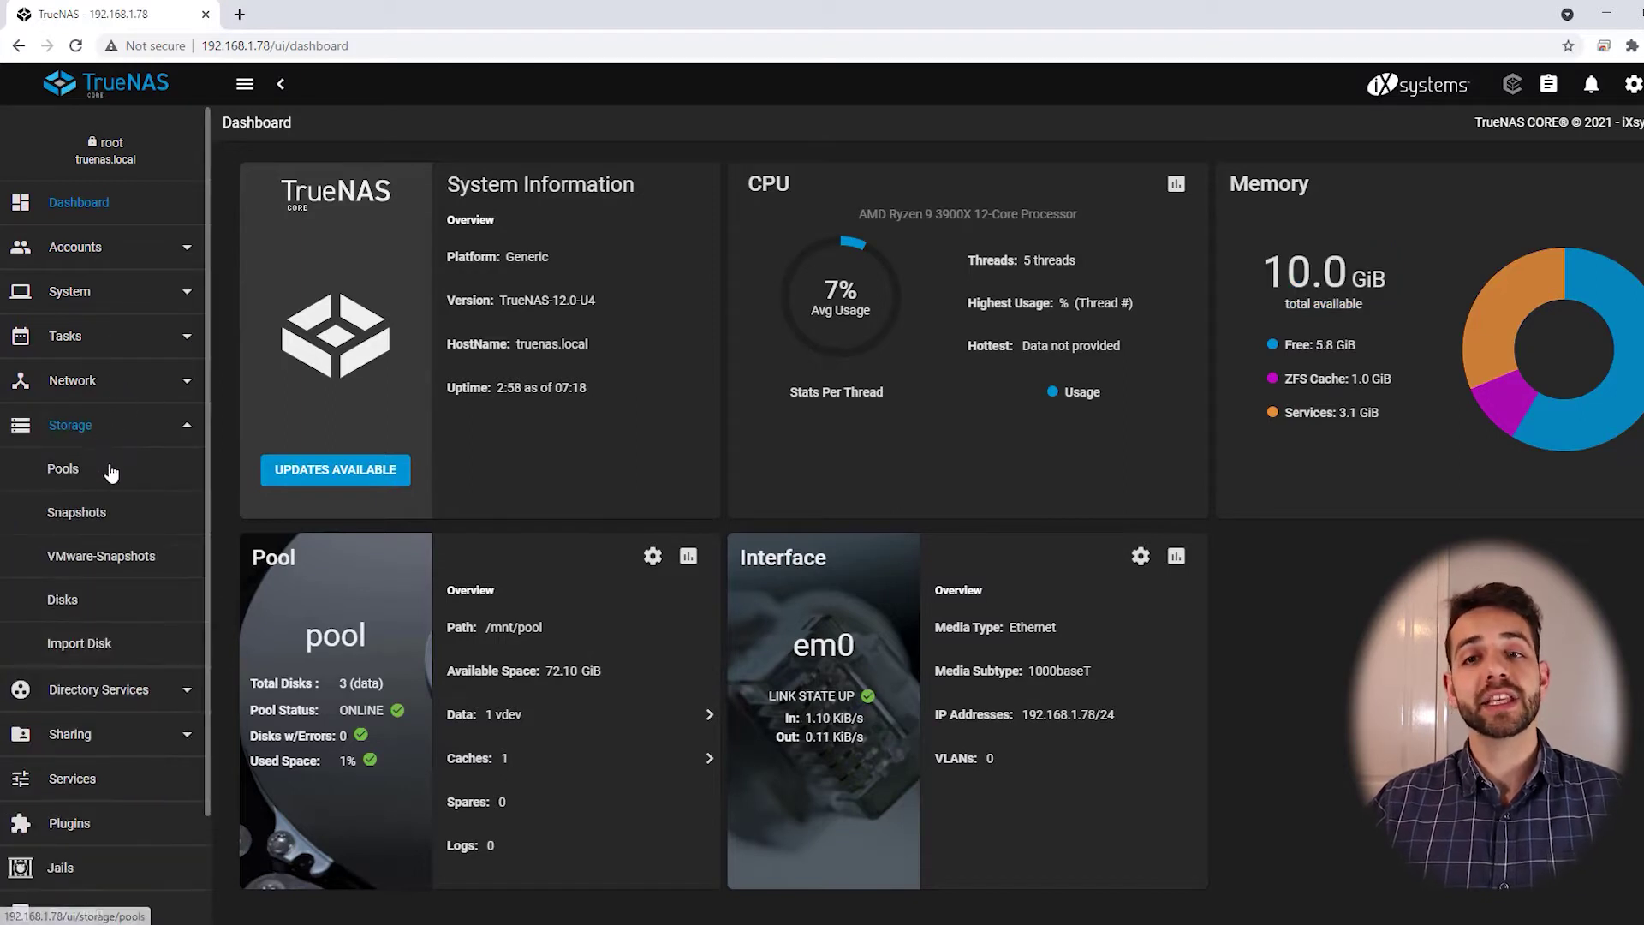
{"action": "left_click", "coordinate": [54, 481]}
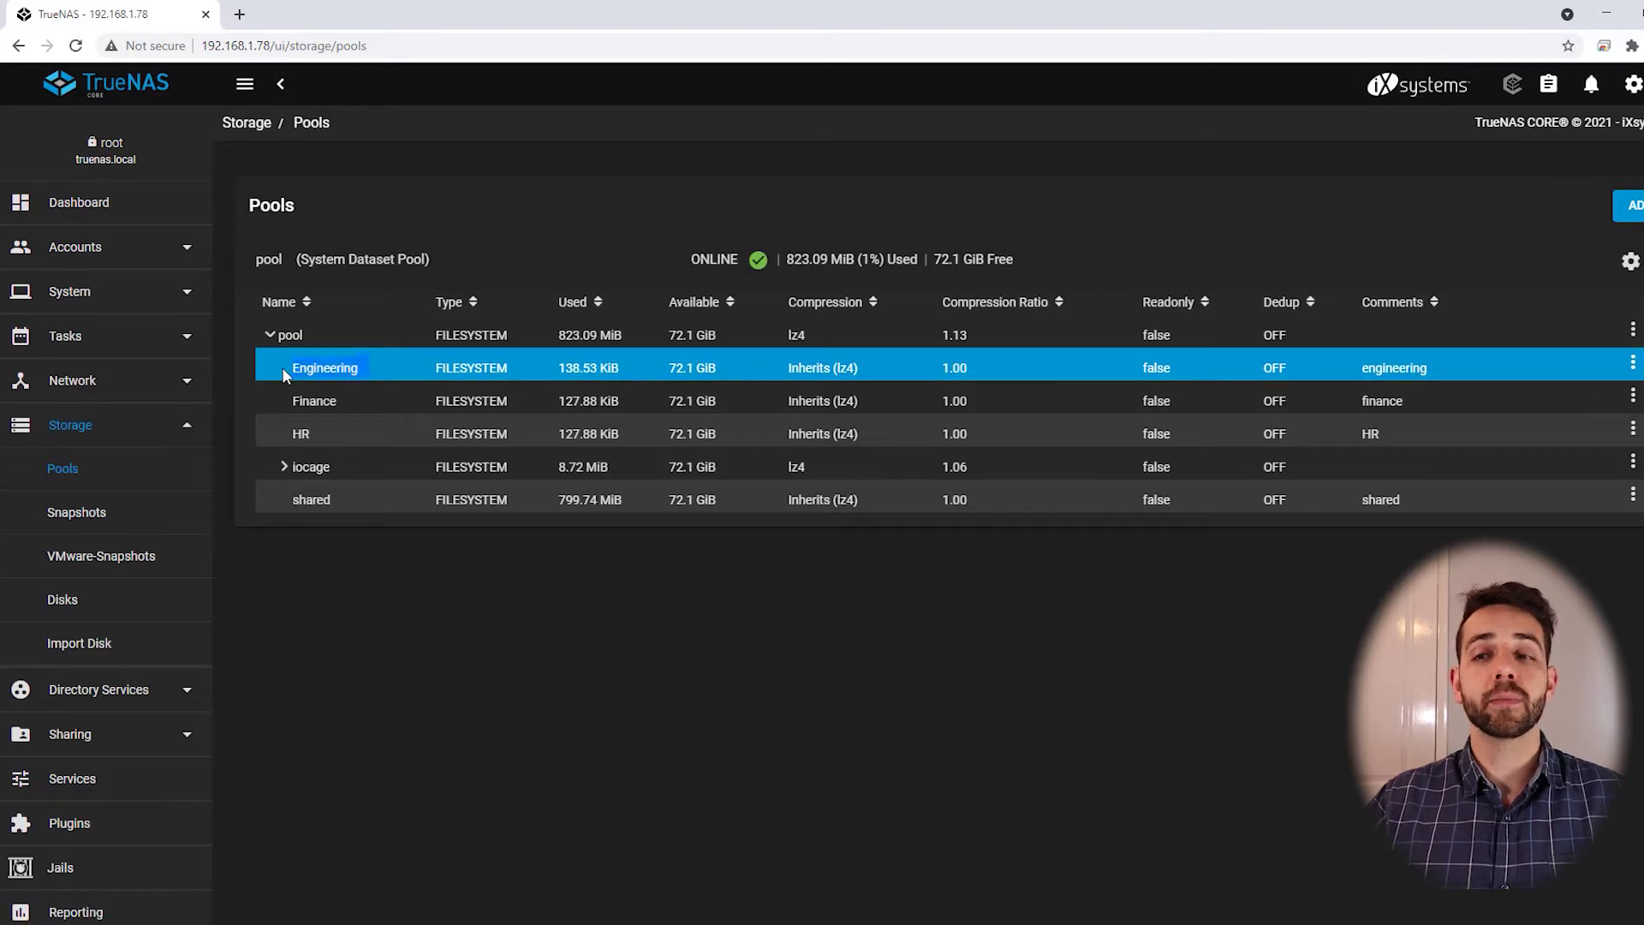
{"action": "left_click_drag", "start_coordinate": [346, 401], "coordinate": [291, 433]}
{"action": "left_click_drag", "start_coordinate": [332, 497], "coordinate": [284, 501]}
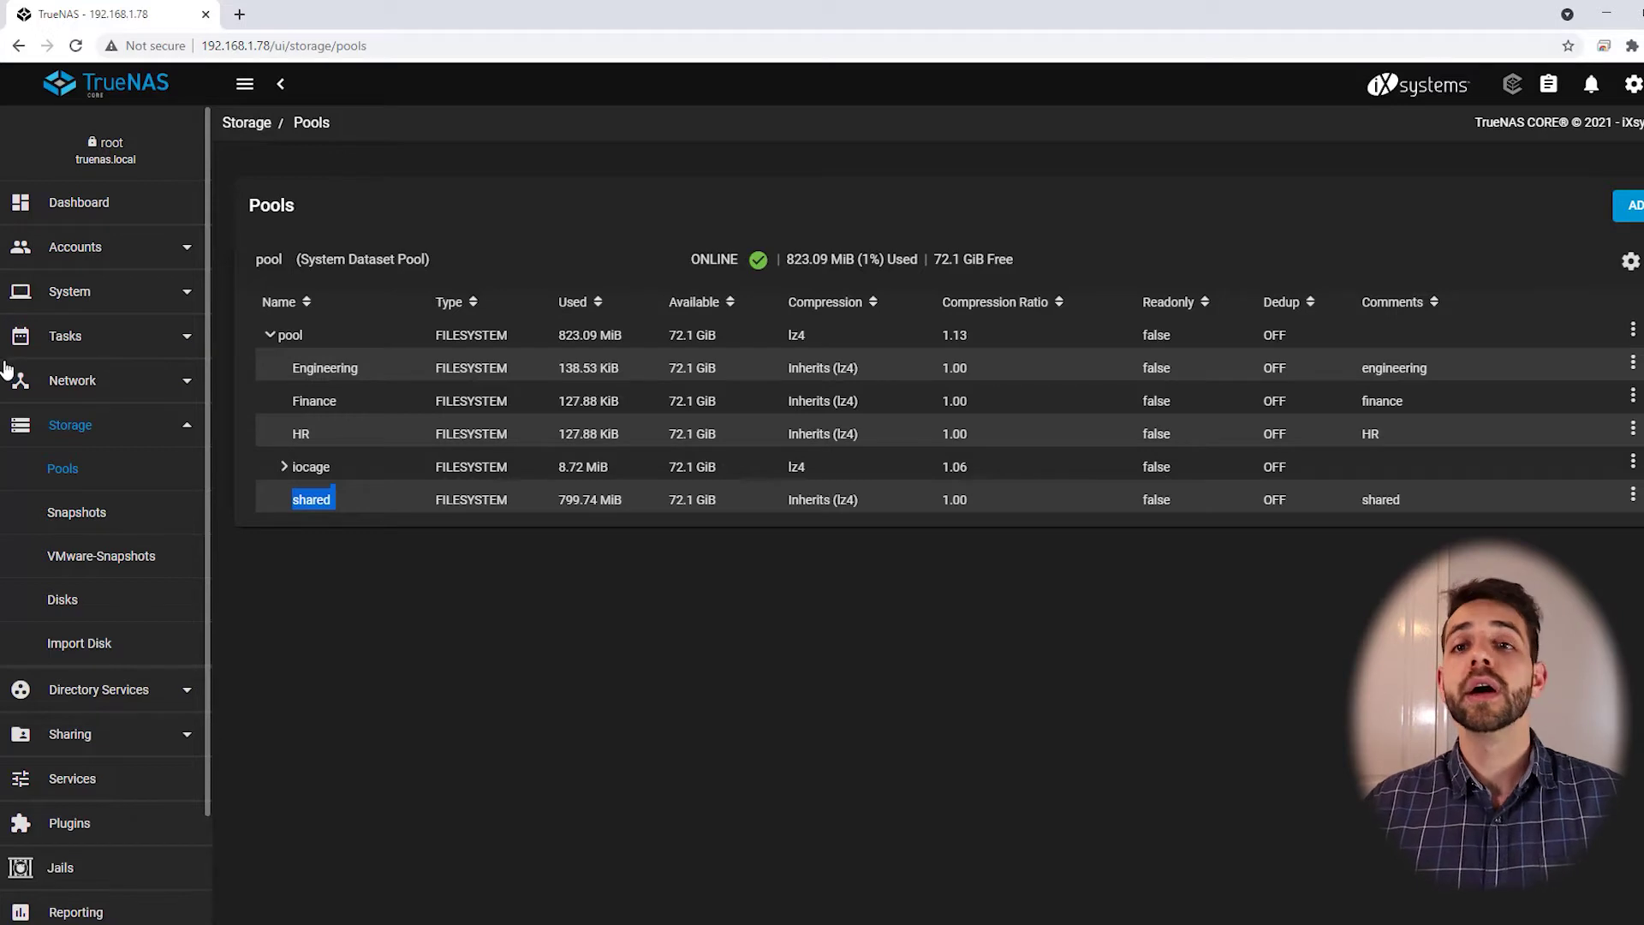
{"action": "left_click", "coordinate": [71, 343]}
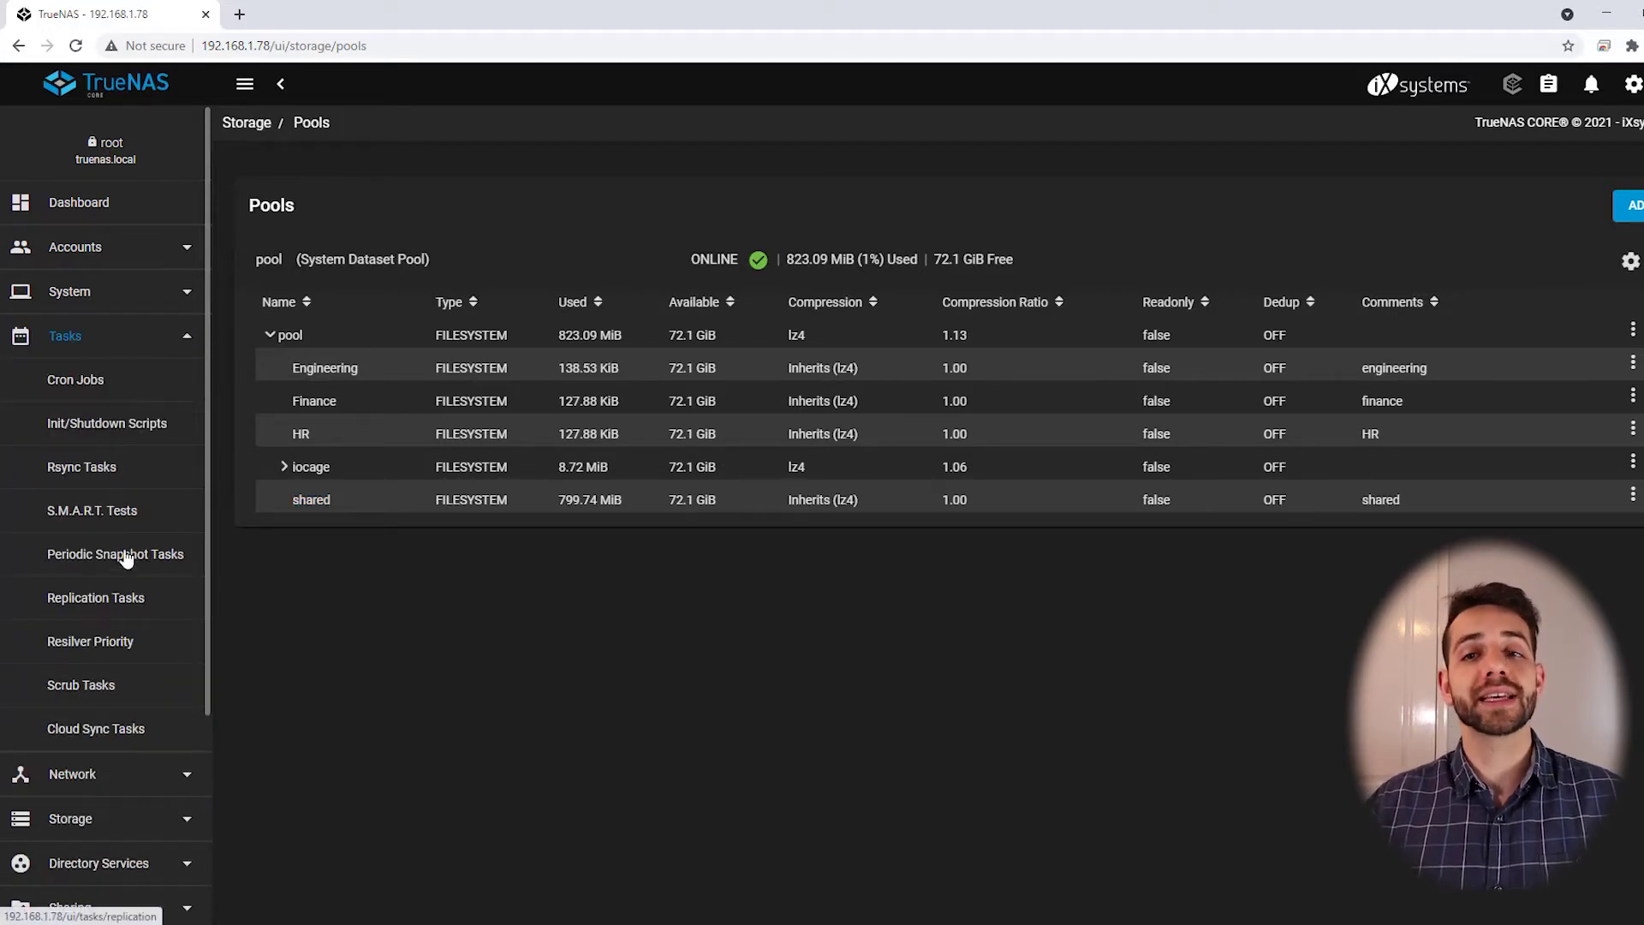
- Check the rsync task form's Push/Pull direction choices, then go to Periodic Snapshot Tasks
{"action": "left_click", "coordinate": [94, 478]}
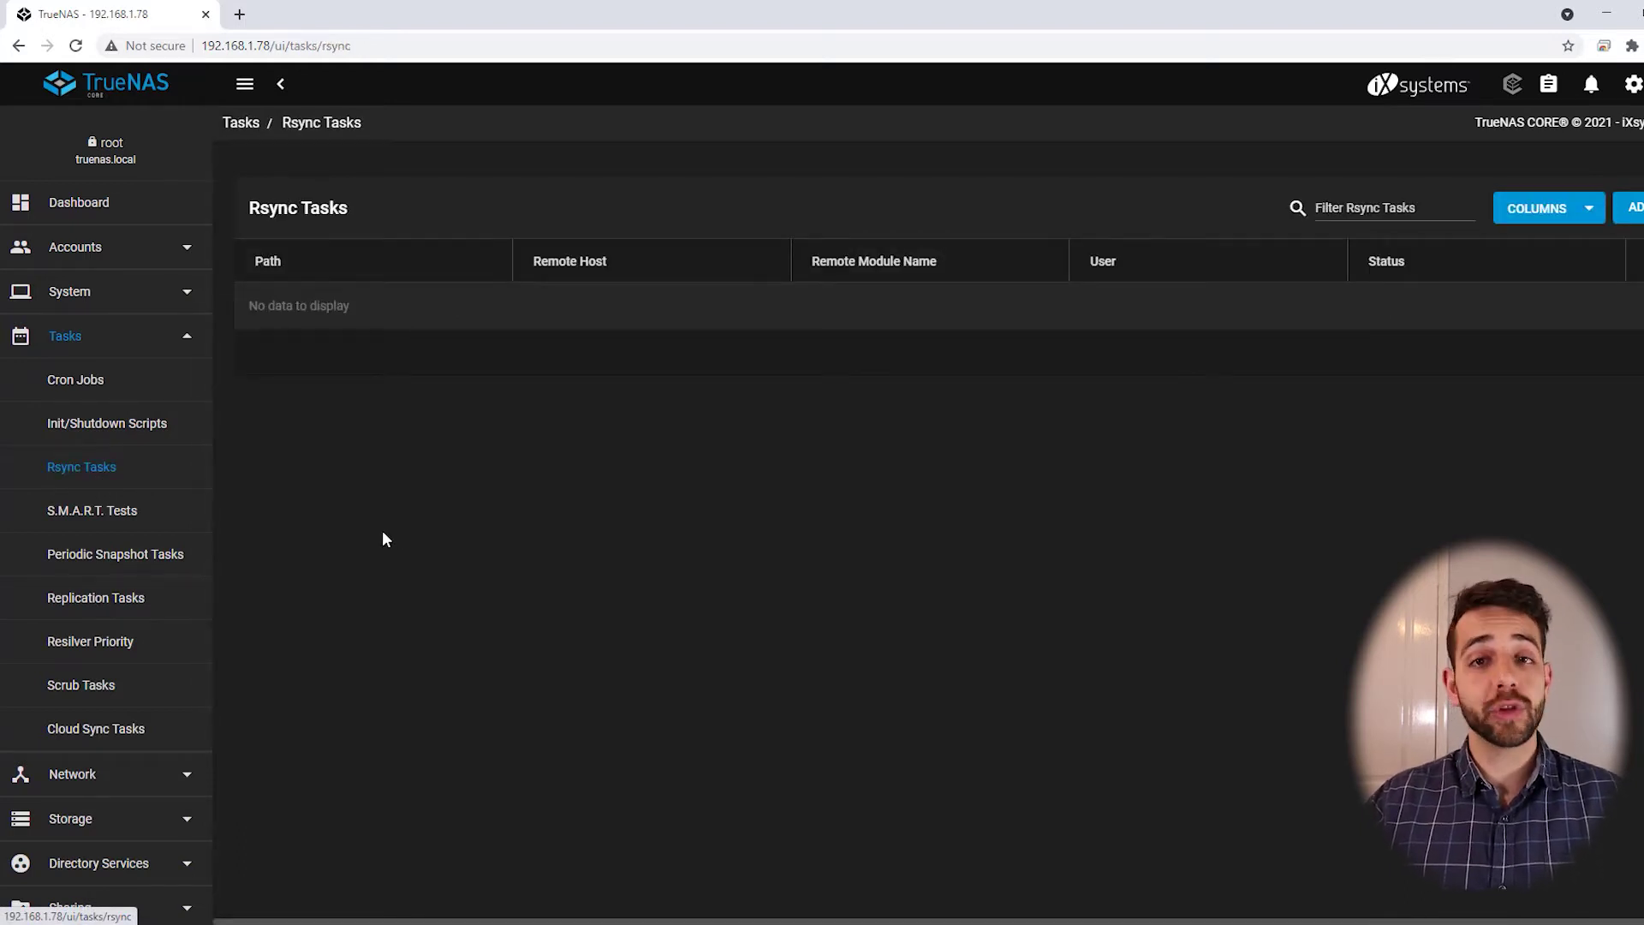
{"action": "left_click", "coordinate": [1632, 208]}
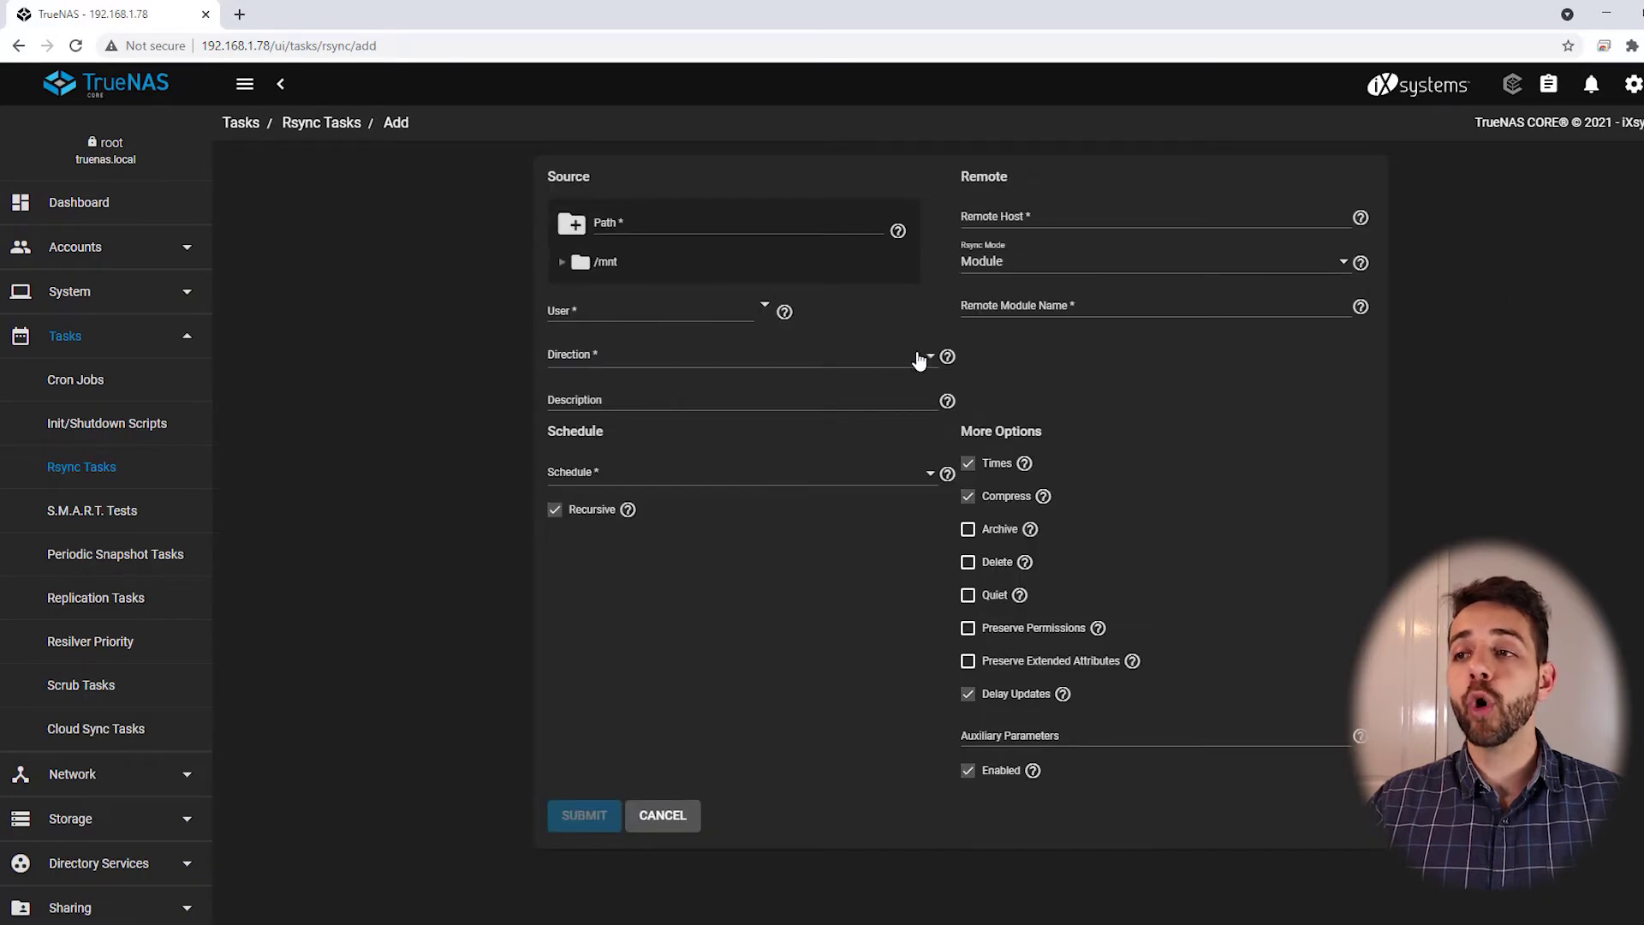
{"action": "left_click", "coordinate": [927, 358]}
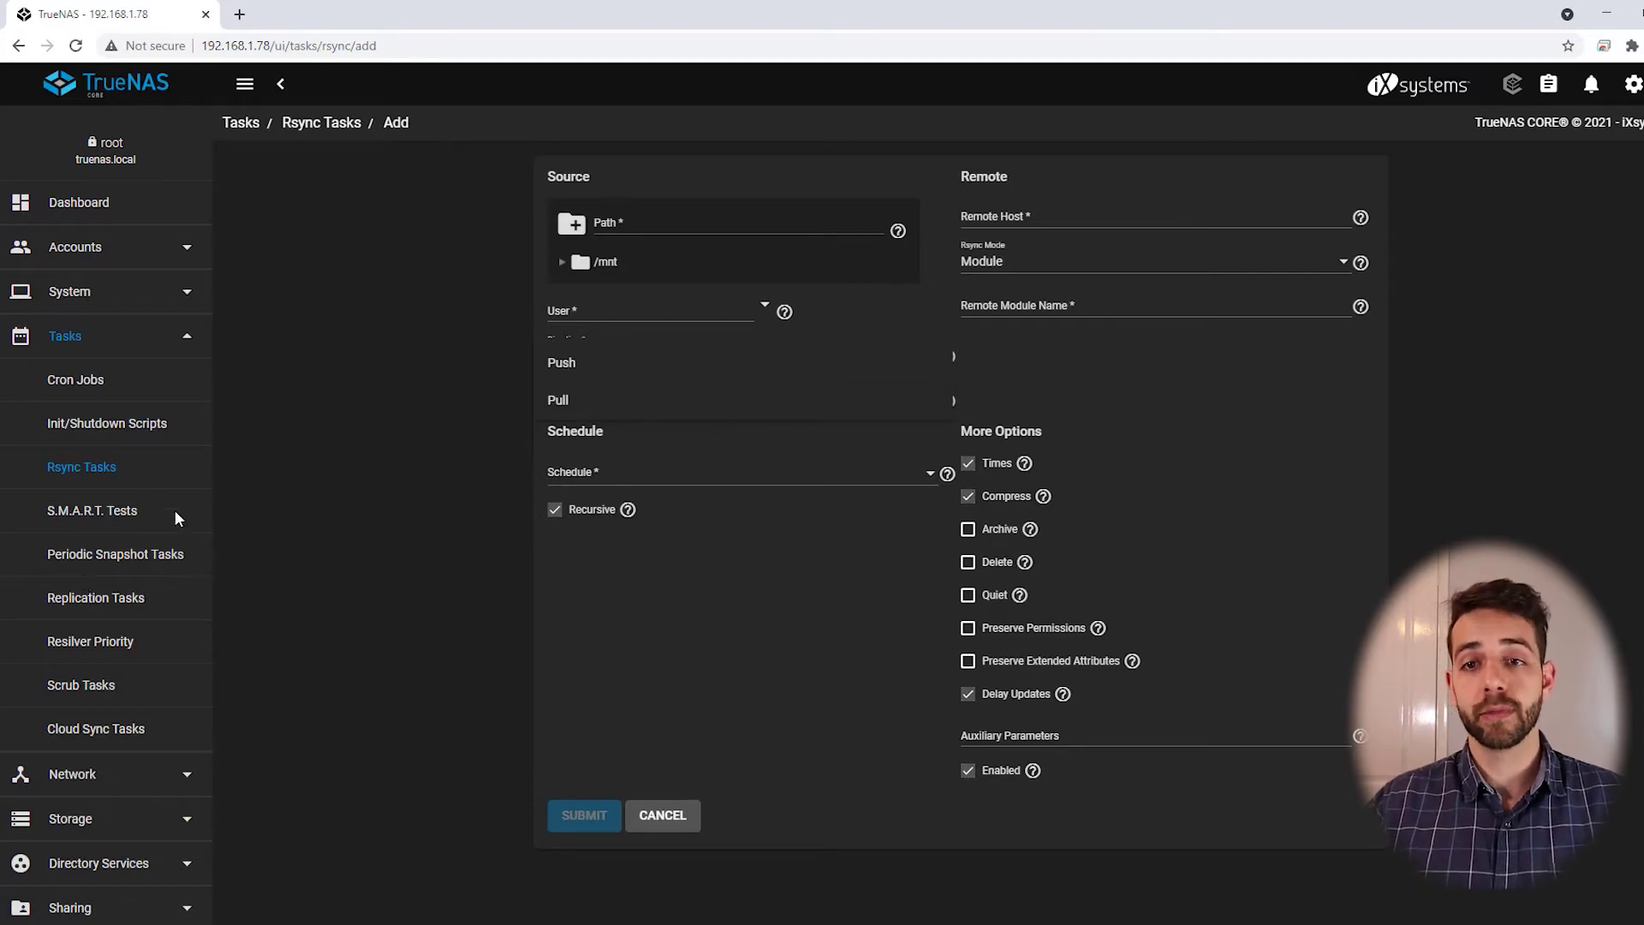
{"action": "left_click", "coordinate": [146, 554]}
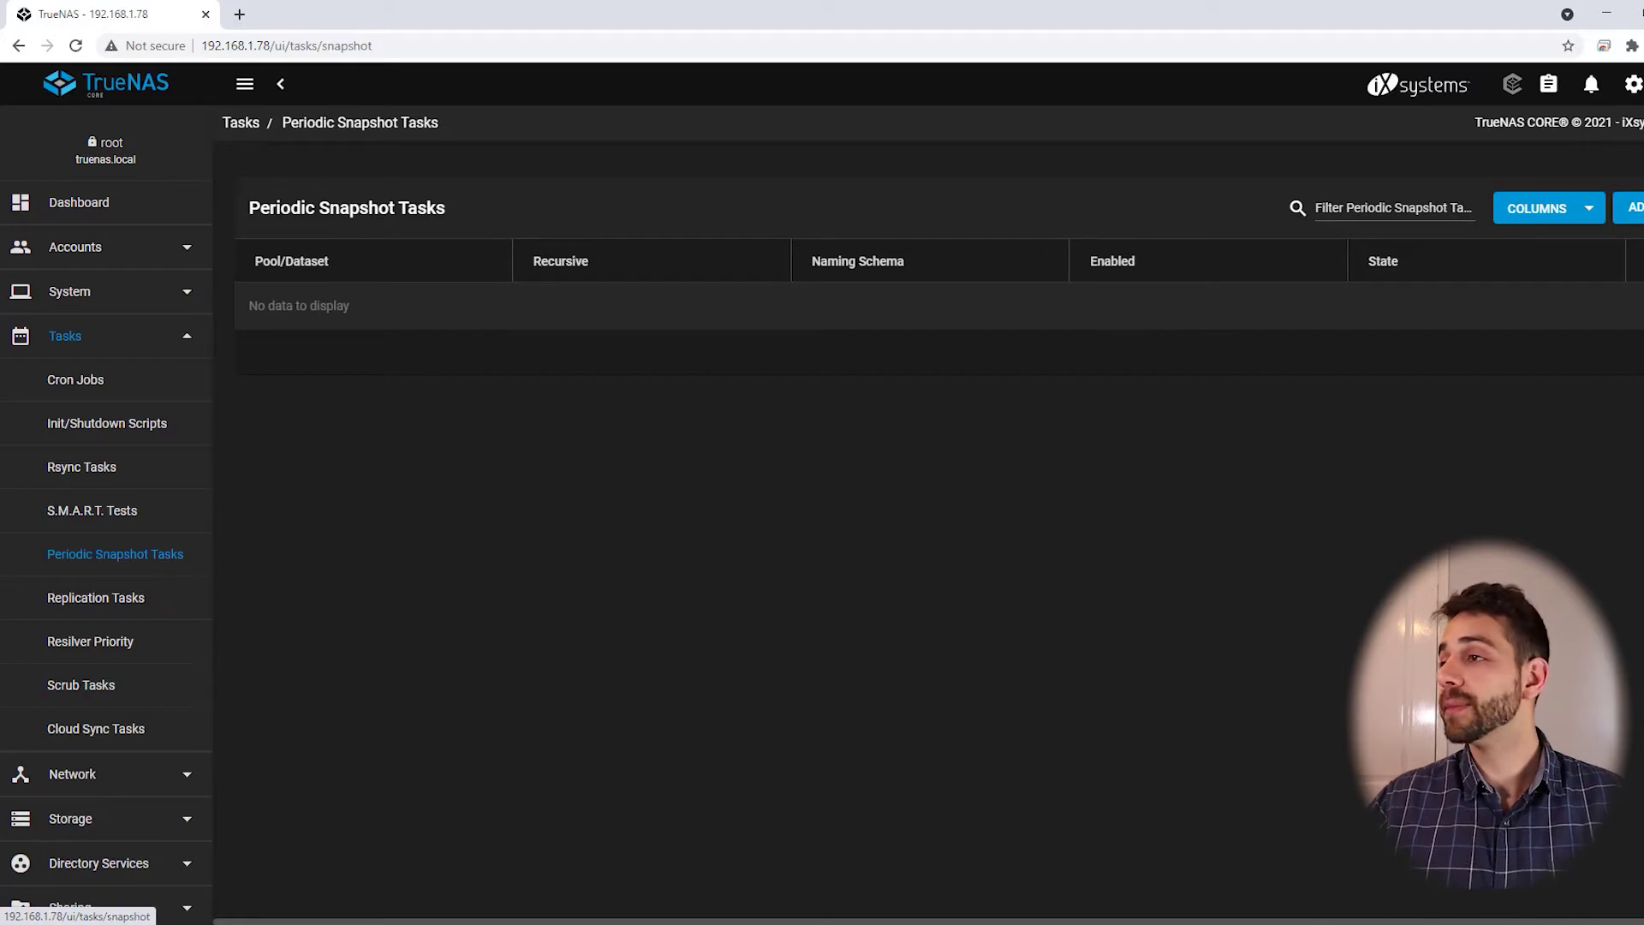
- Add an hourly, recursive snapshot task for pool/shared keeping snapshots 2 WEEKS
{"action": "left_click", "coordinate": [1633, 214]}
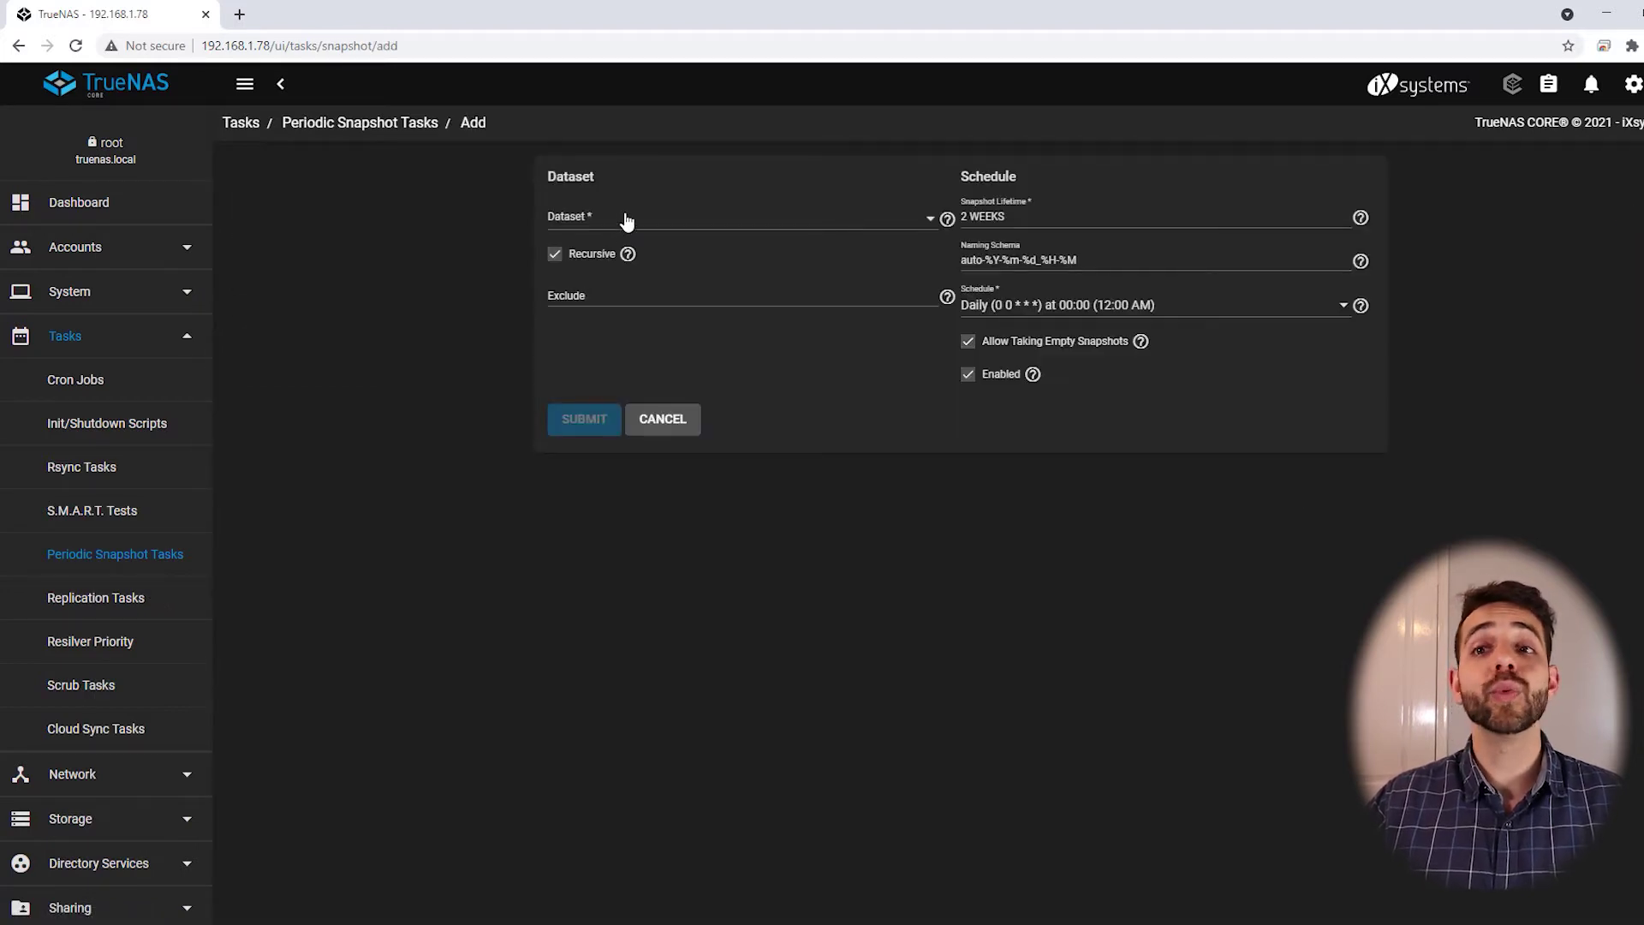
{"action": "left_click", "coordinate": [627, 221]}
{"action": "scroll", "coordinate": [632, 225], "scroll_direction": "down", "scroll_amount": 2}
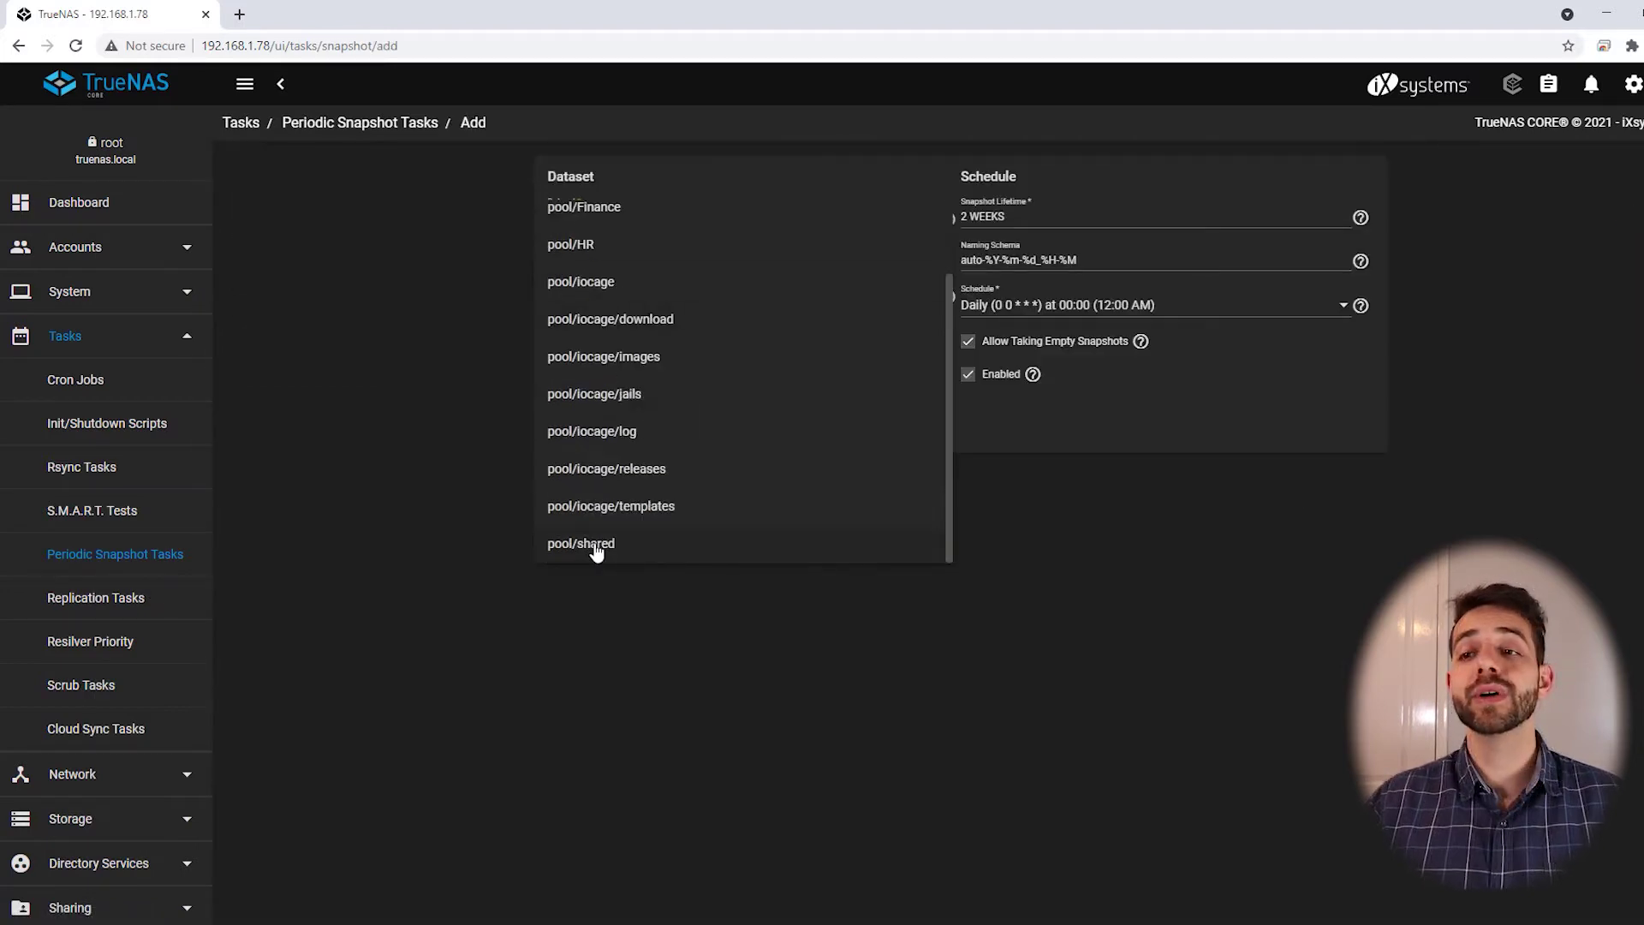
{"action": "left_click", "coordinate": [649, 553]}
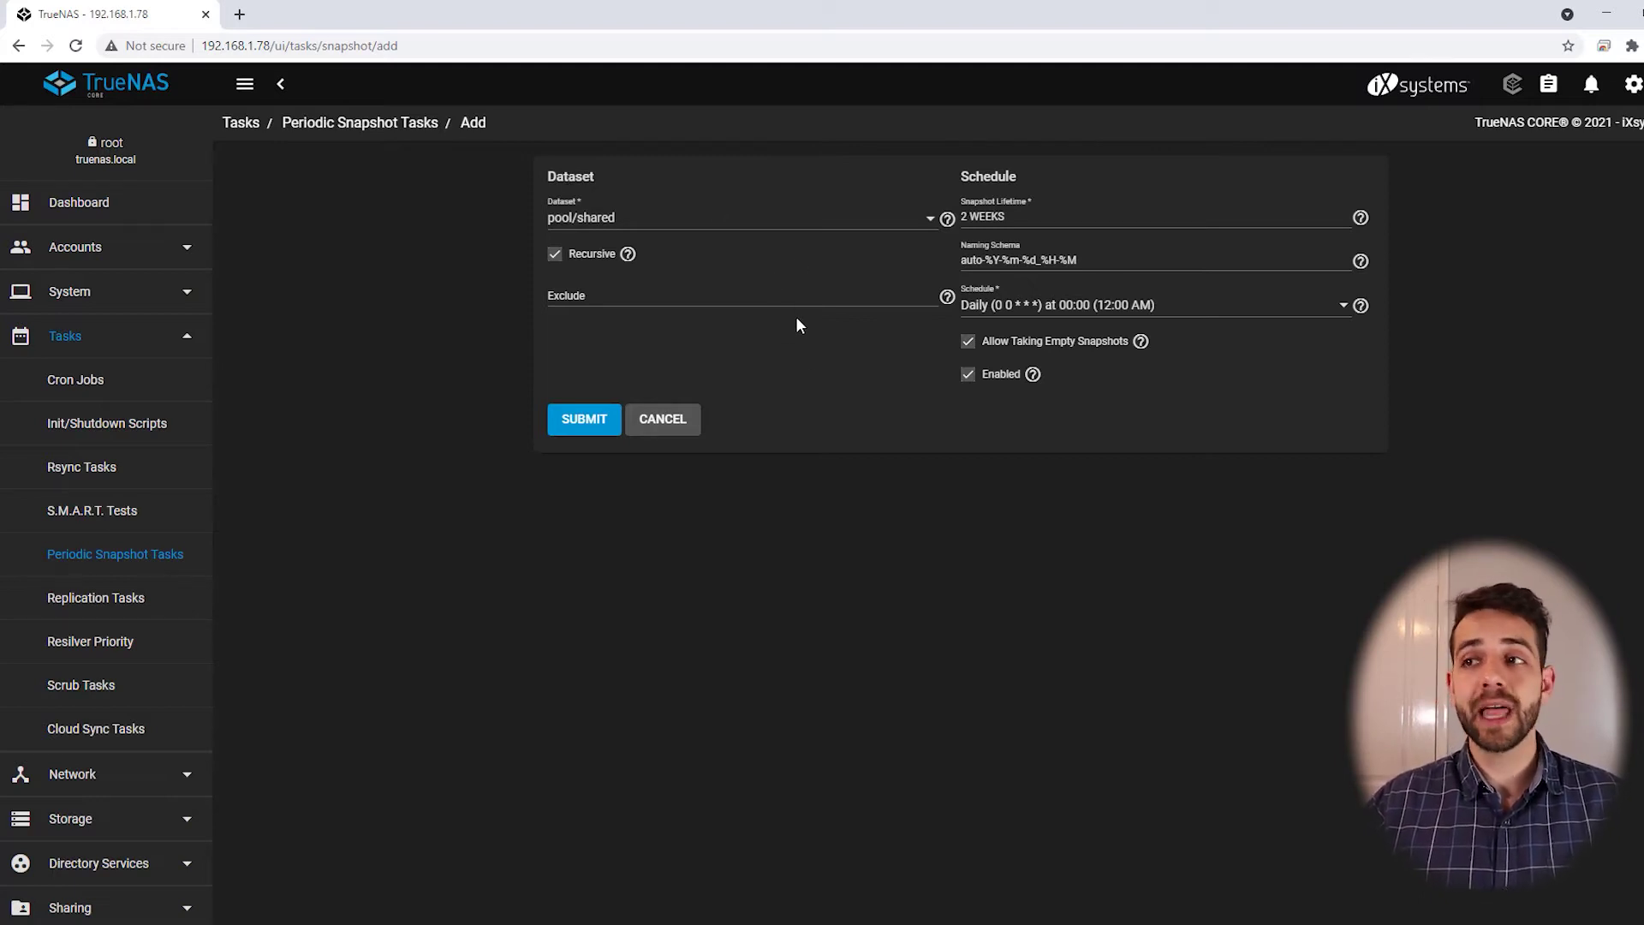
{"action": "left_click", "coordinate": [960, 220]}
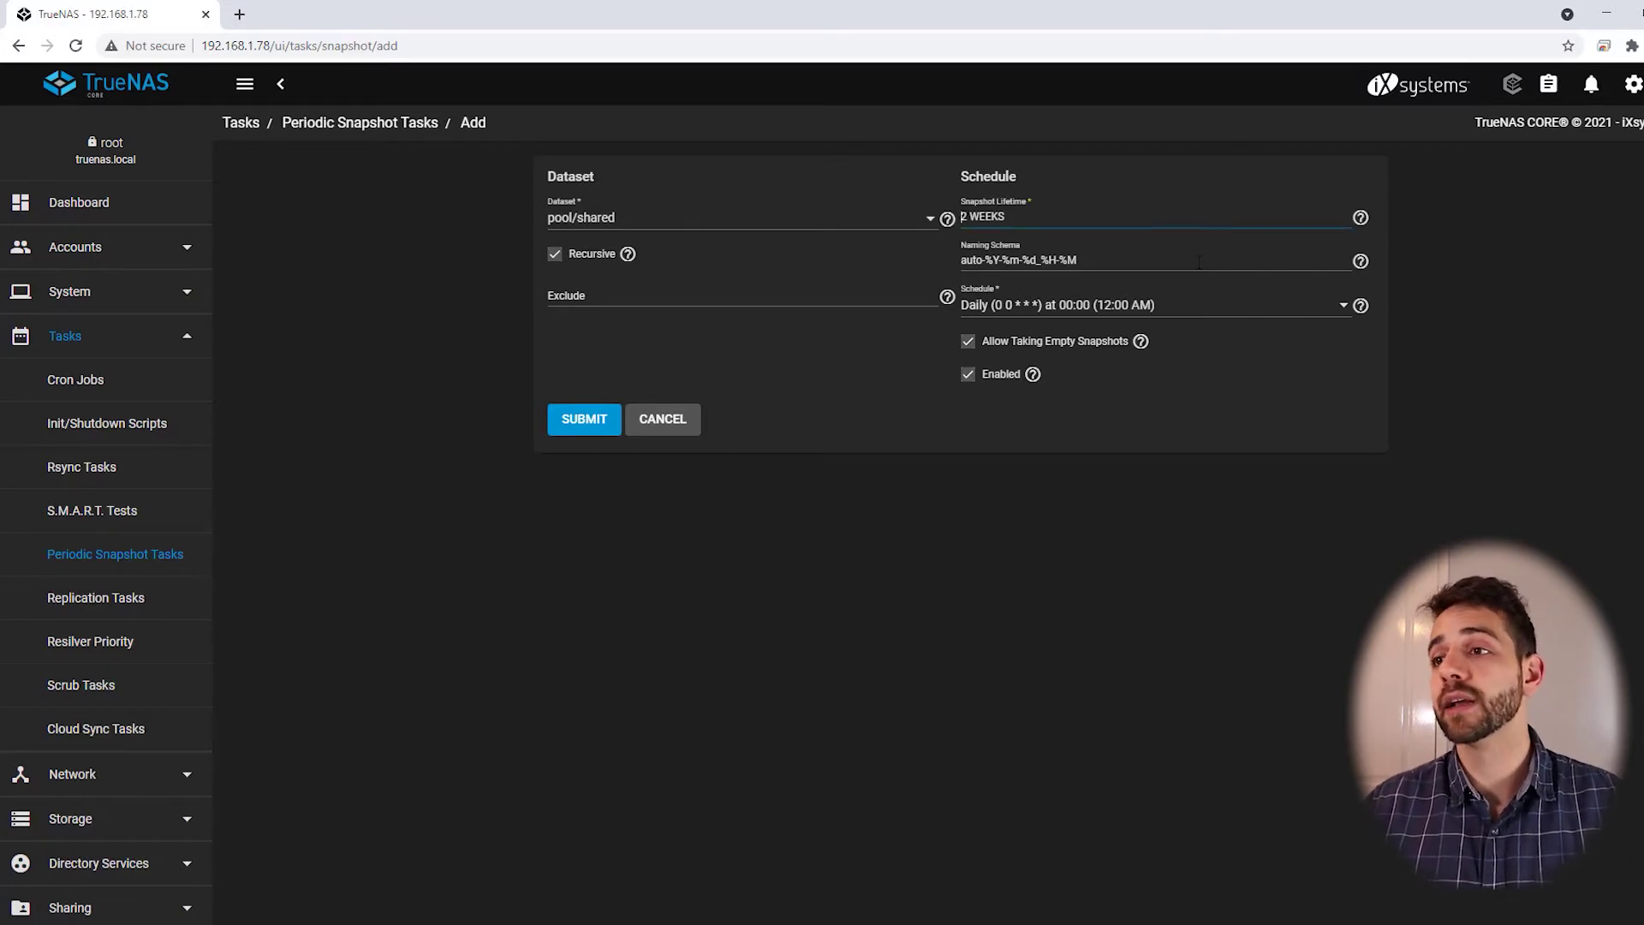
{"action": "left_click", "coordinate": [1147, 315]}
{"action": "left_click", "coordinate": [1113, 265]}
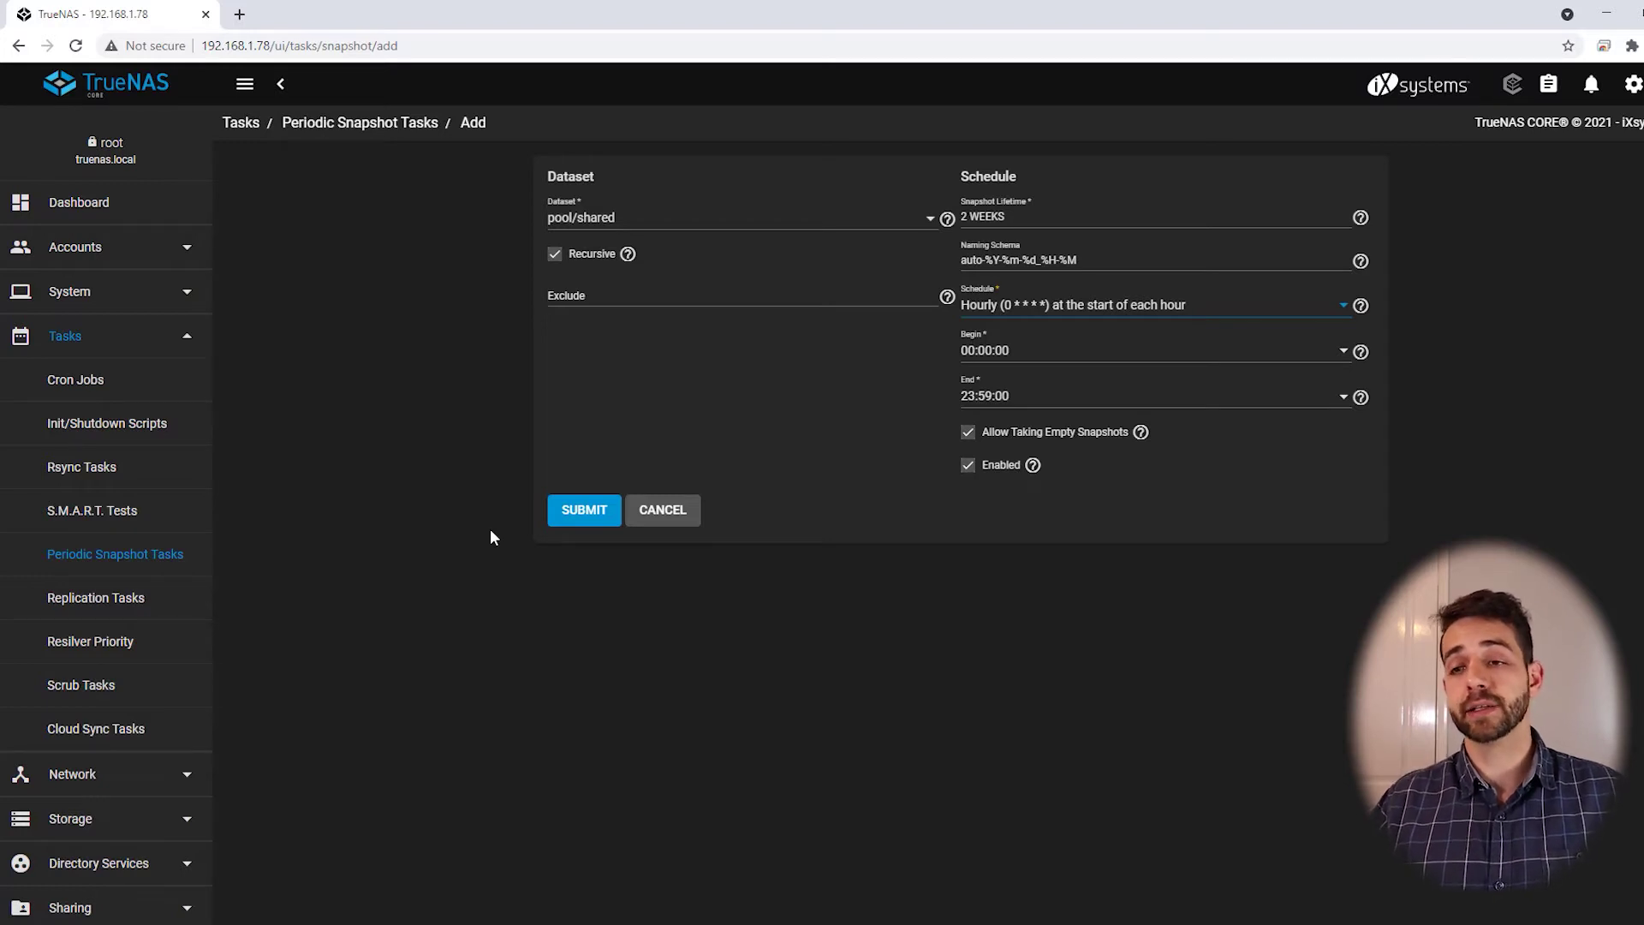
{"action": "left_click", "coordinate": [597, 512]}
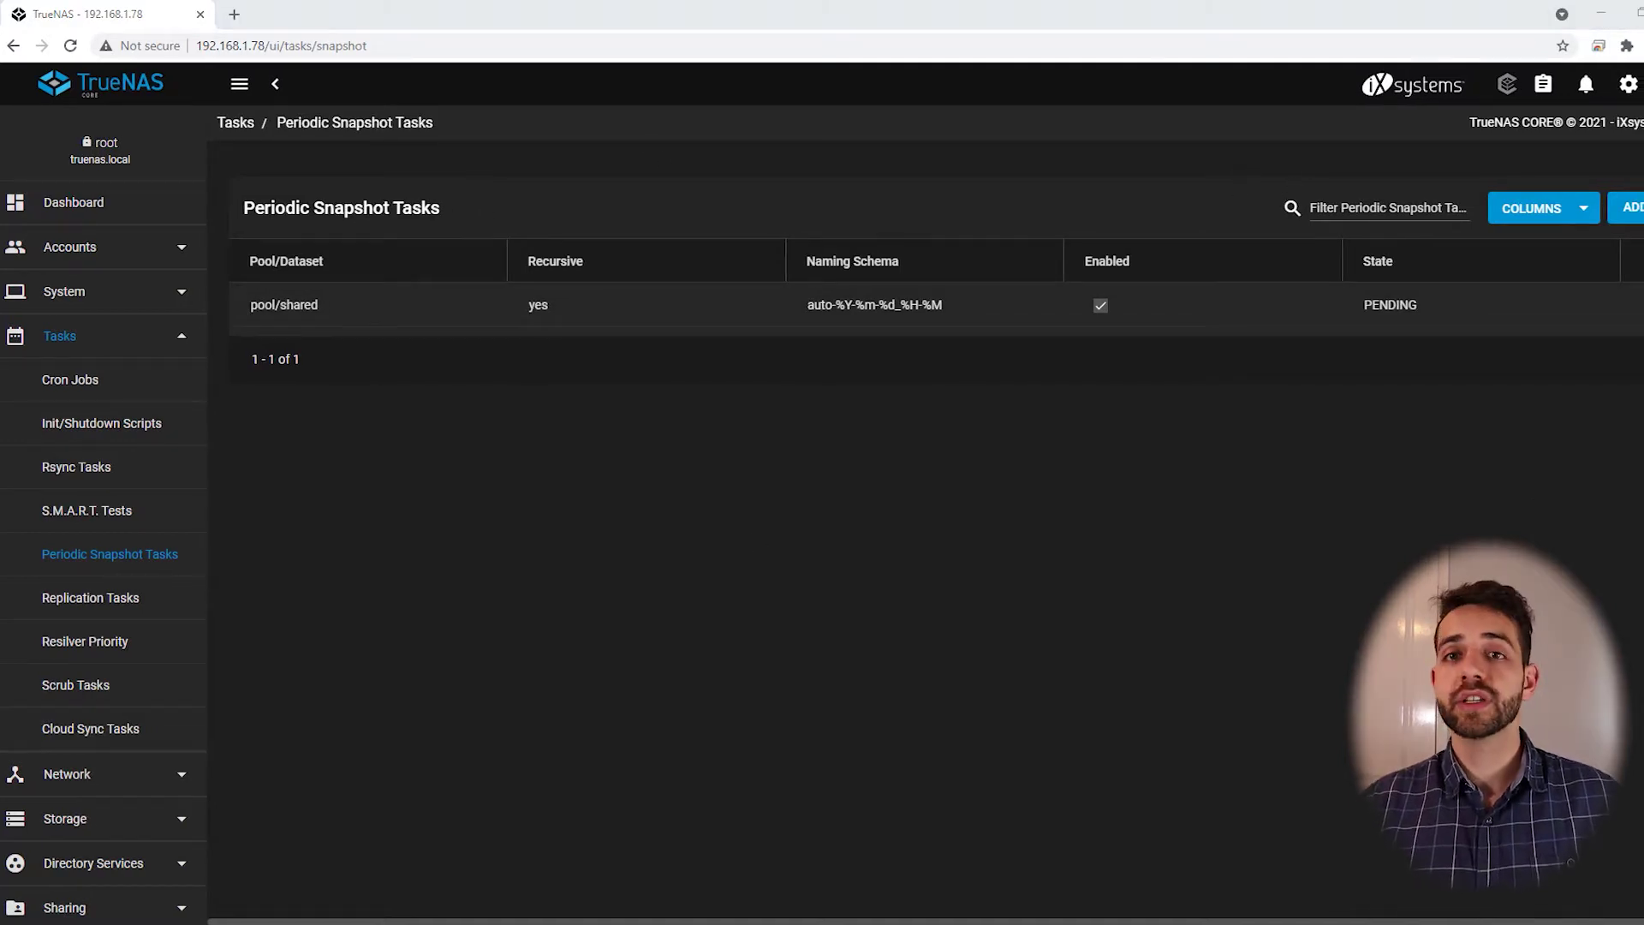
- Browse the shared share's fotos folder in a maximized Explorer window, then return to shared
{"action": "key", "text": "alt+Tab"}
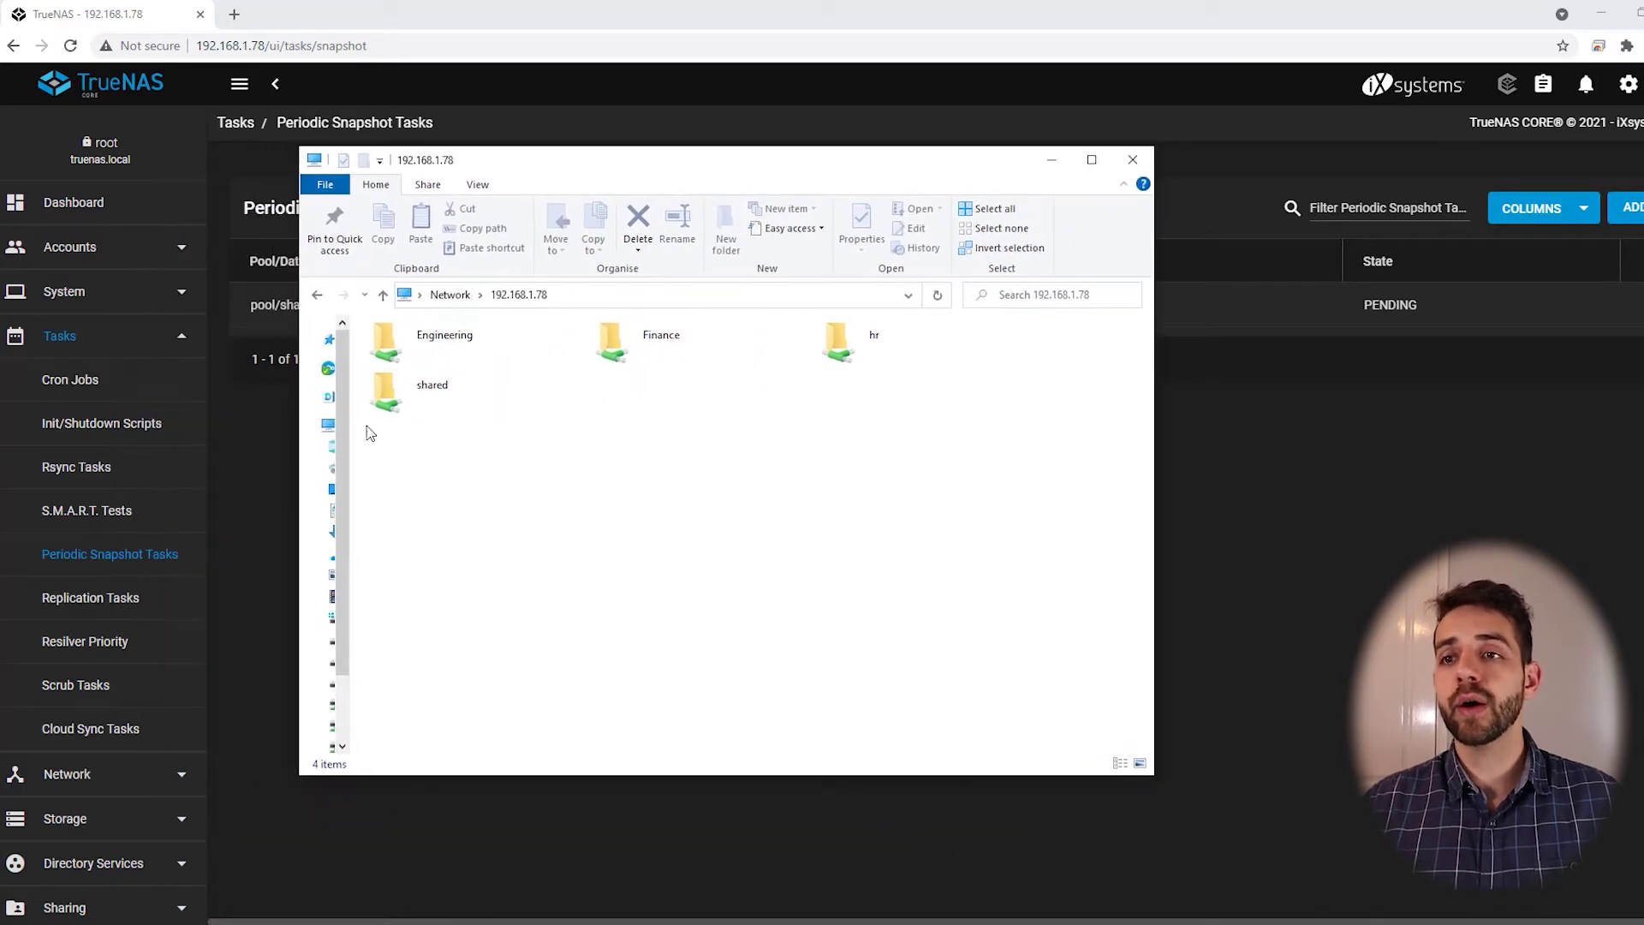
{"action": "double_click", "coordinate": [435, 401]}
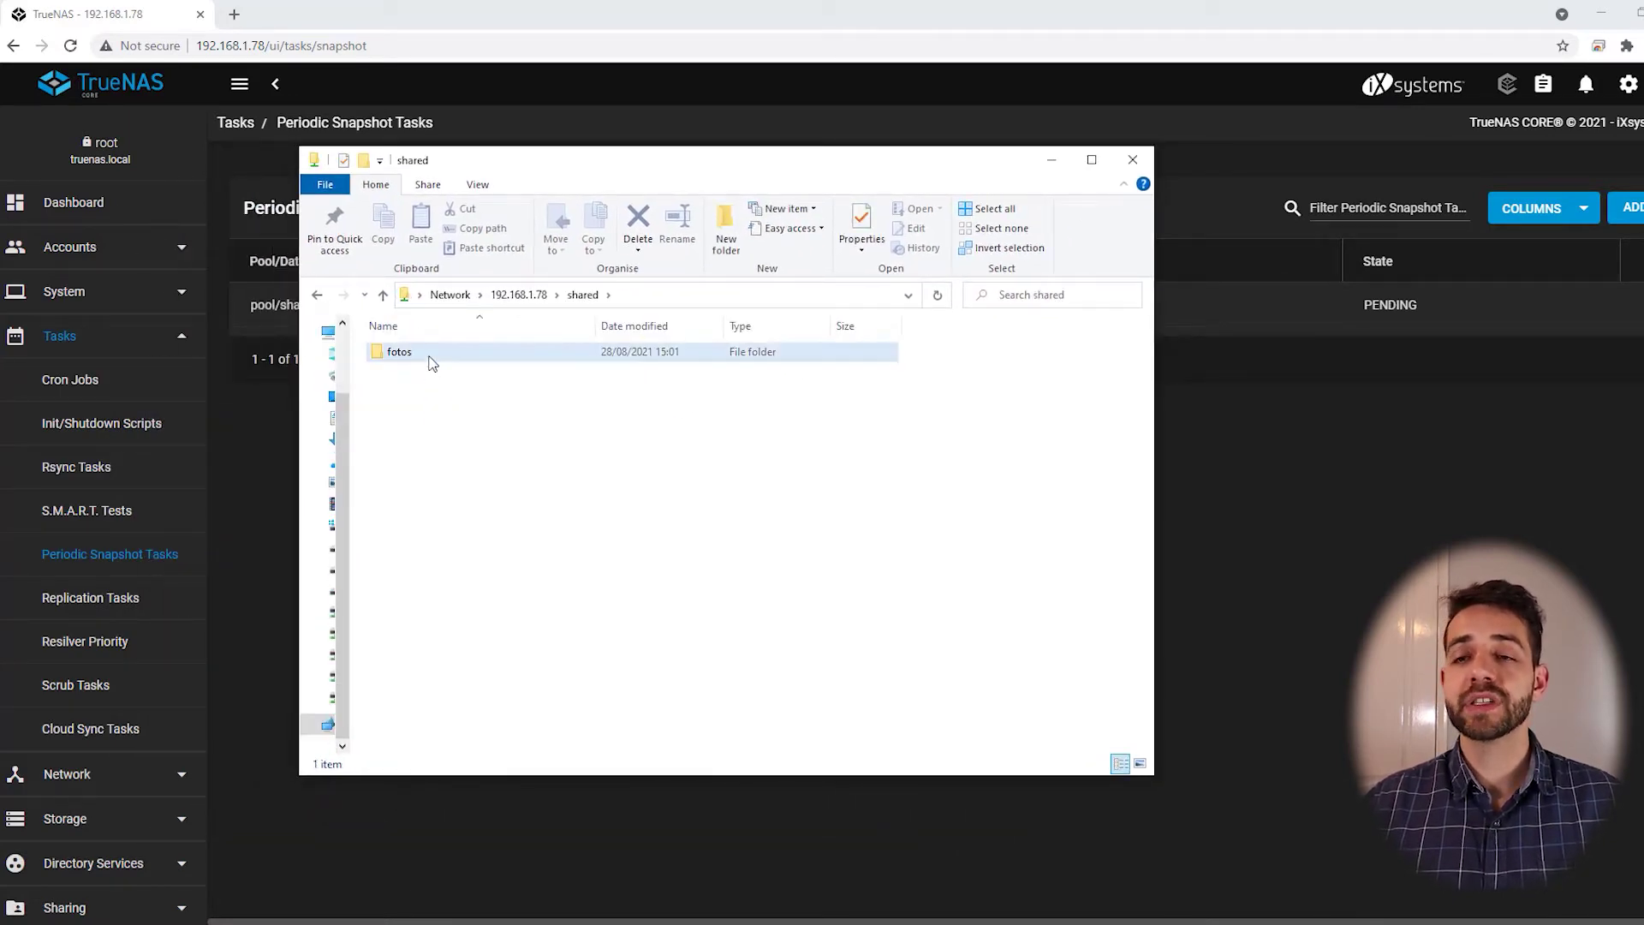
{"action": "left_click", "coordinate": [434, 359]}
{"action": "double_click", "coordinate": [435, 358]}
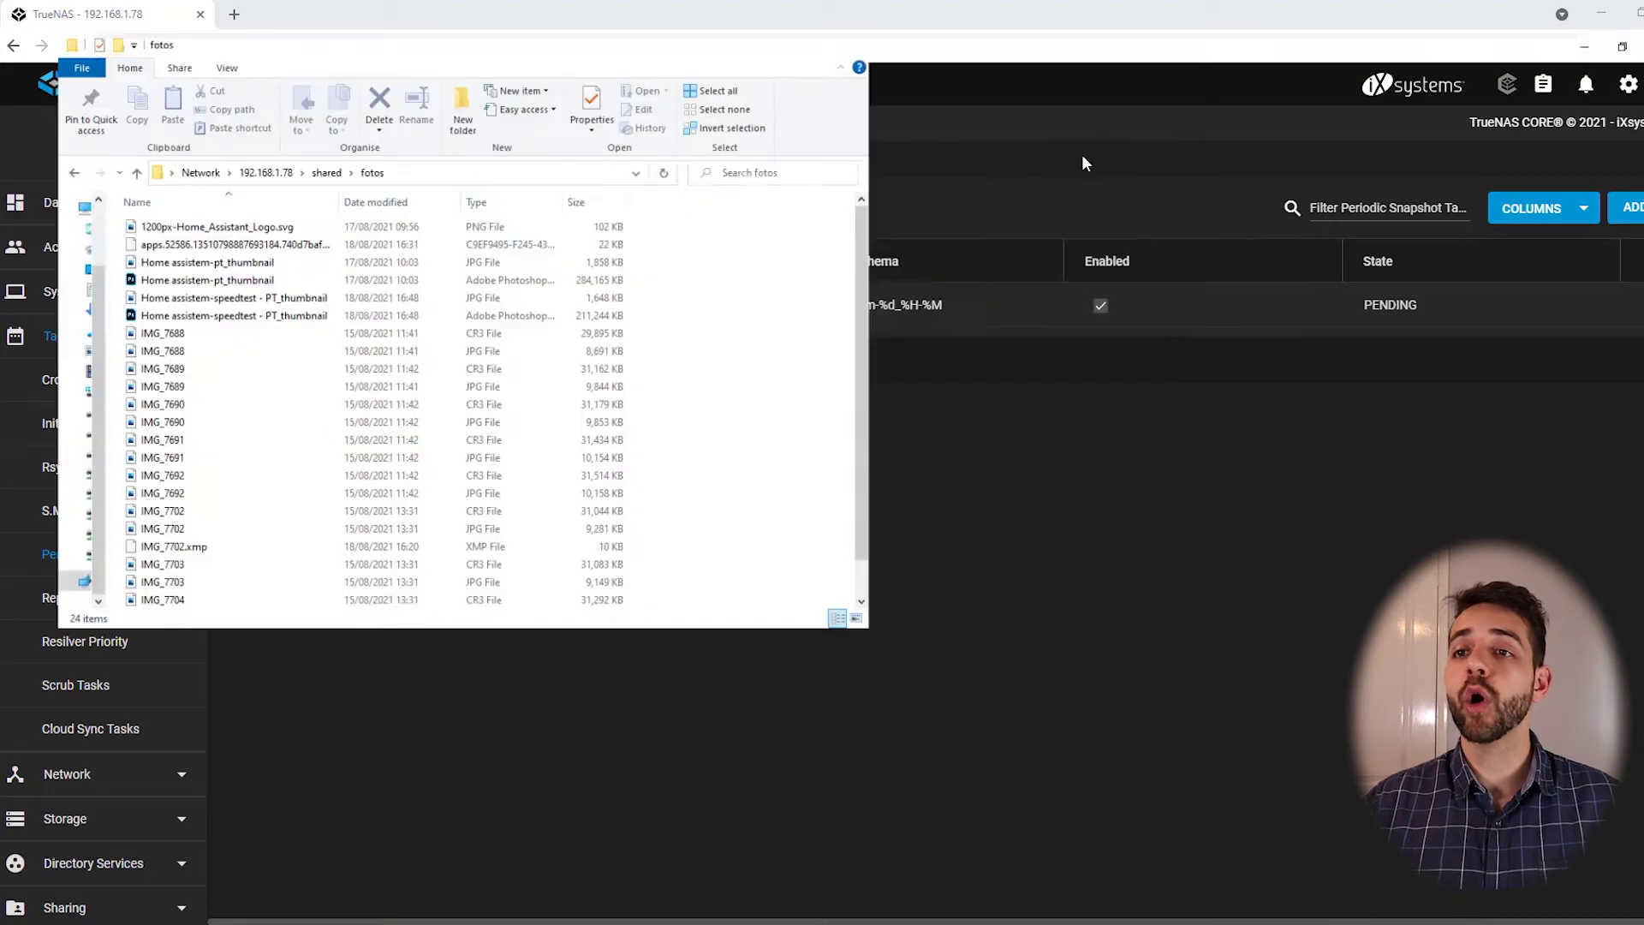
{"action": "left_click", "coordinate": [1091, 160]}
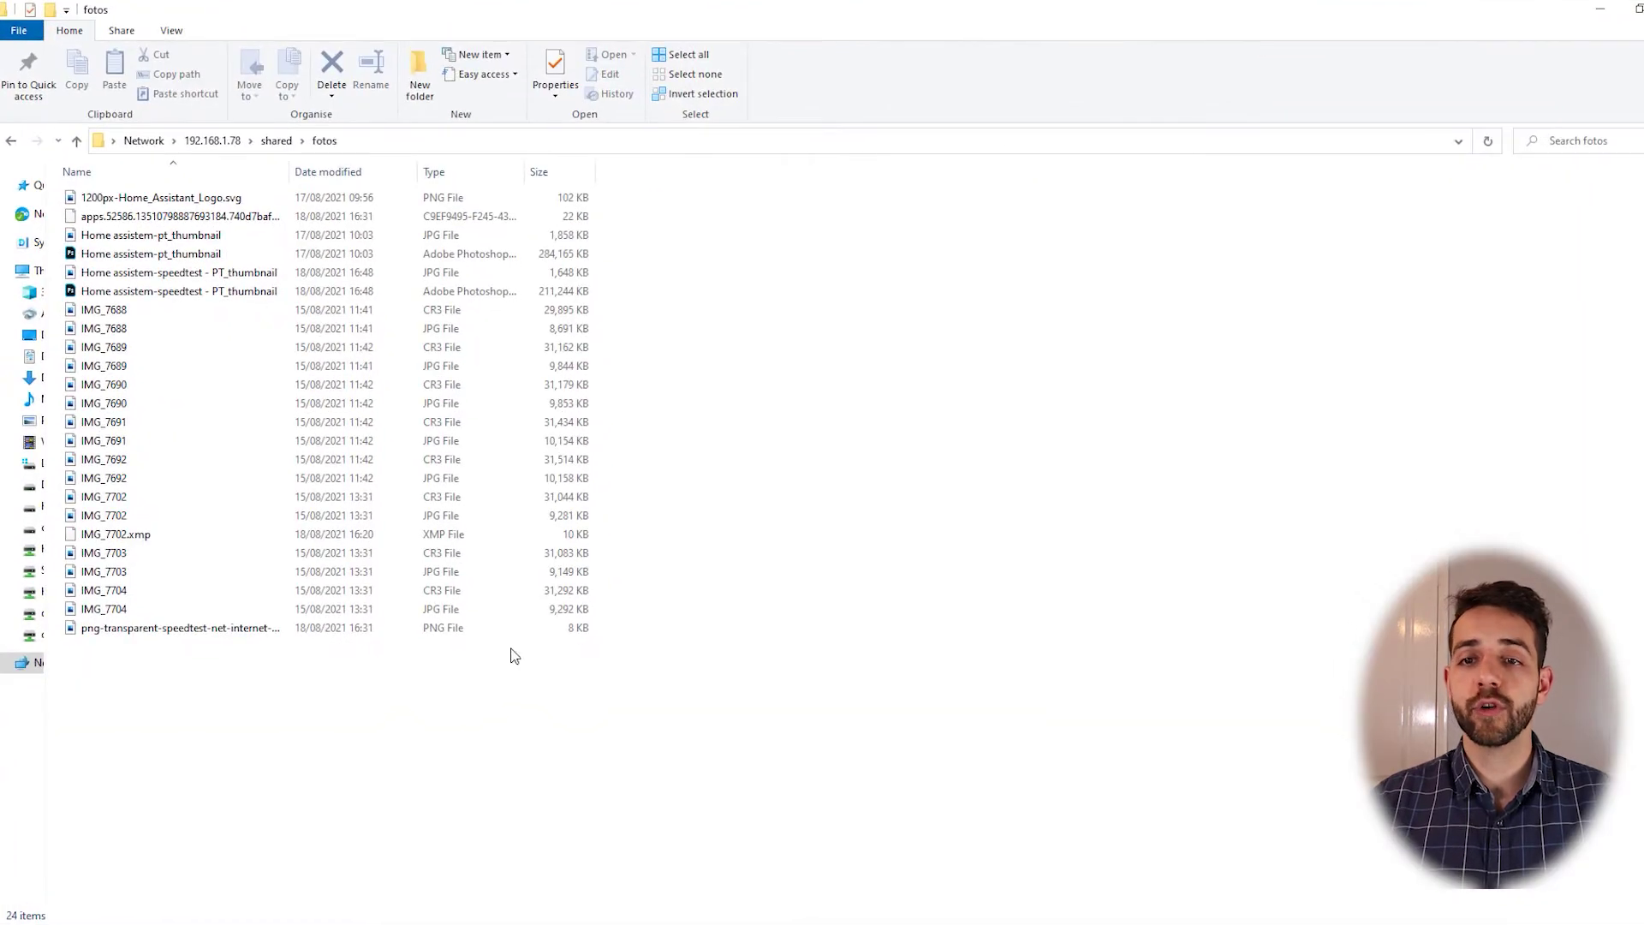
{"action": "left_click", "coordinate": [276, 140]}
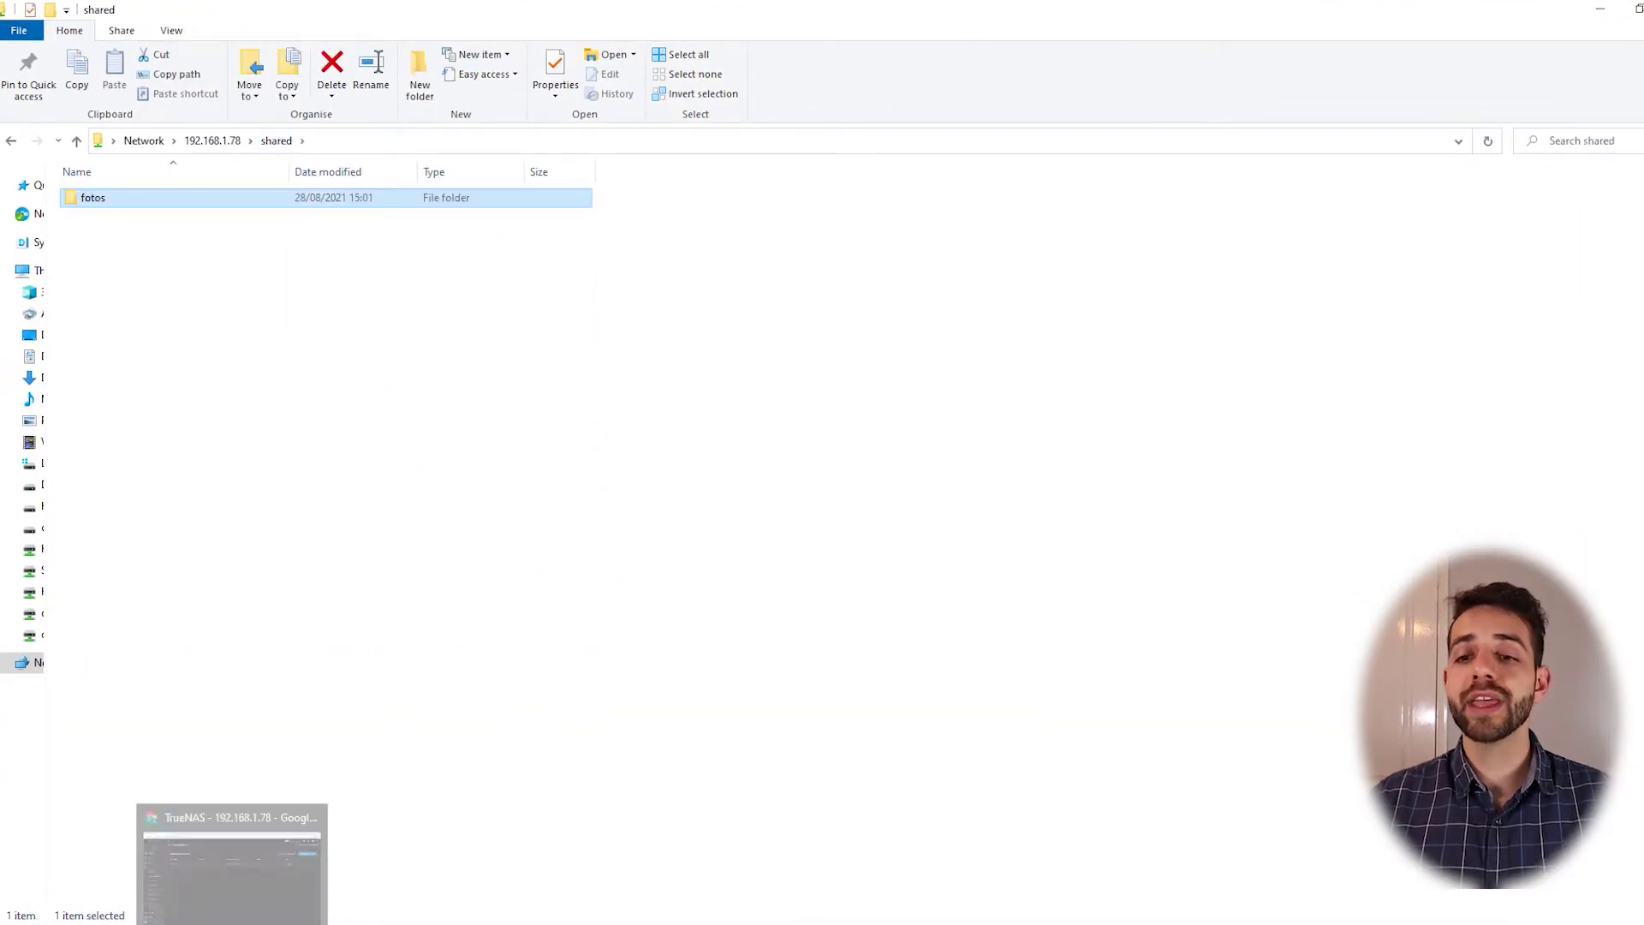
{"action": "left_click", "coordinate": [233, 922]}
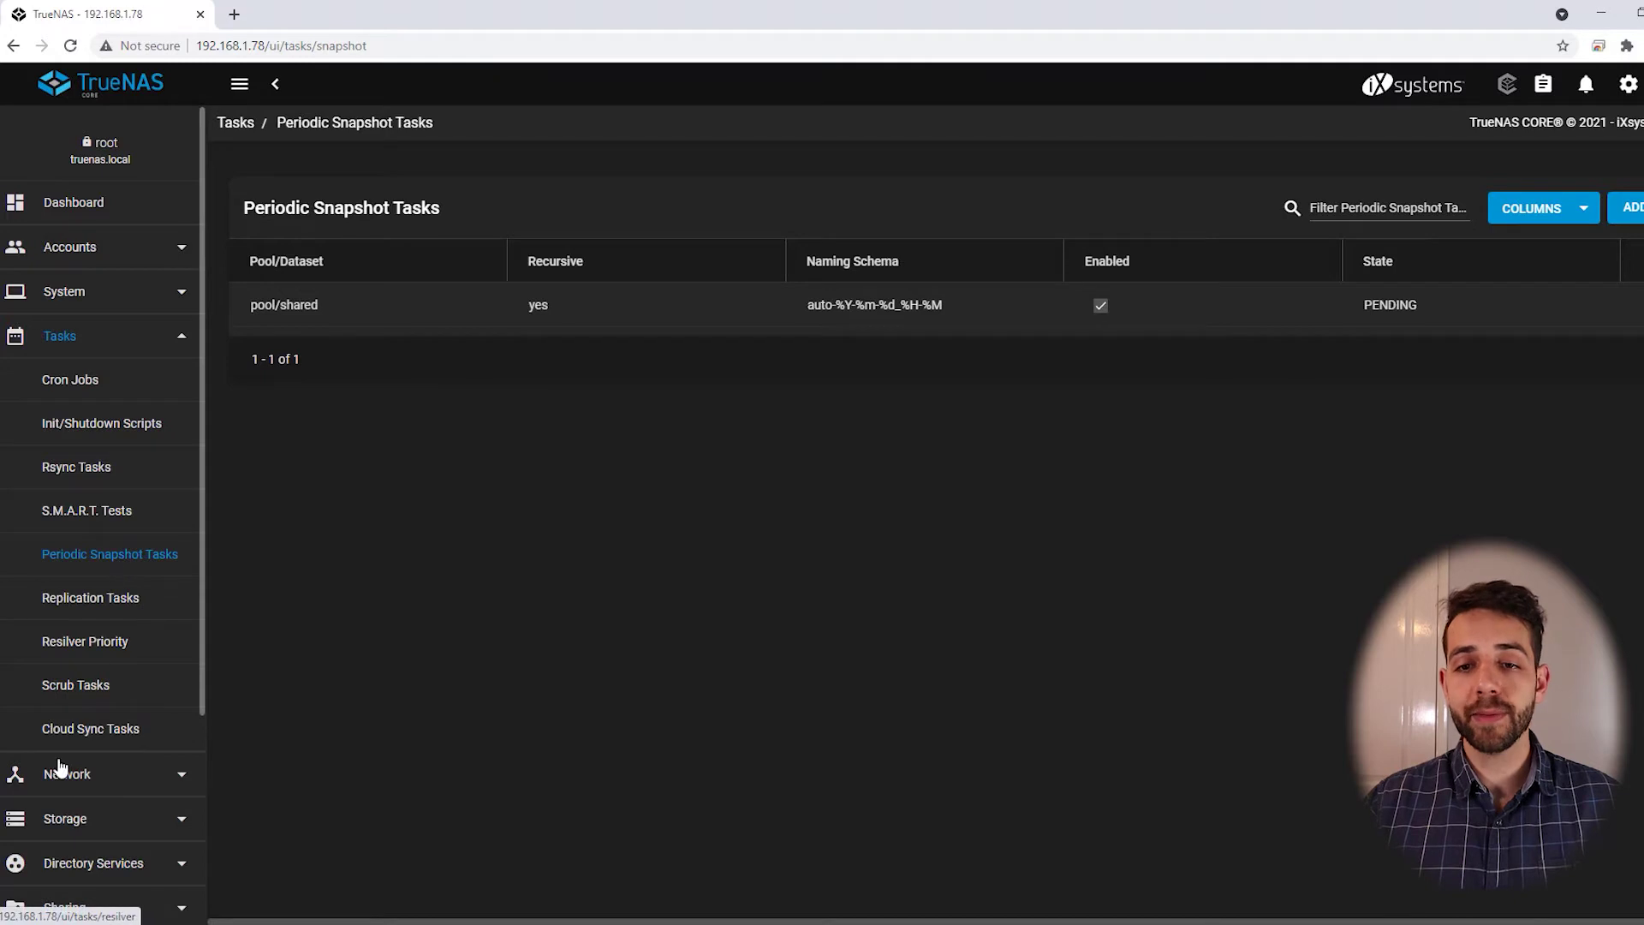
- Take a manual snapshot of the pool/shared dataset from Storage > Snapshots
{"action": "left_click", "coordinate": [67, 820]}
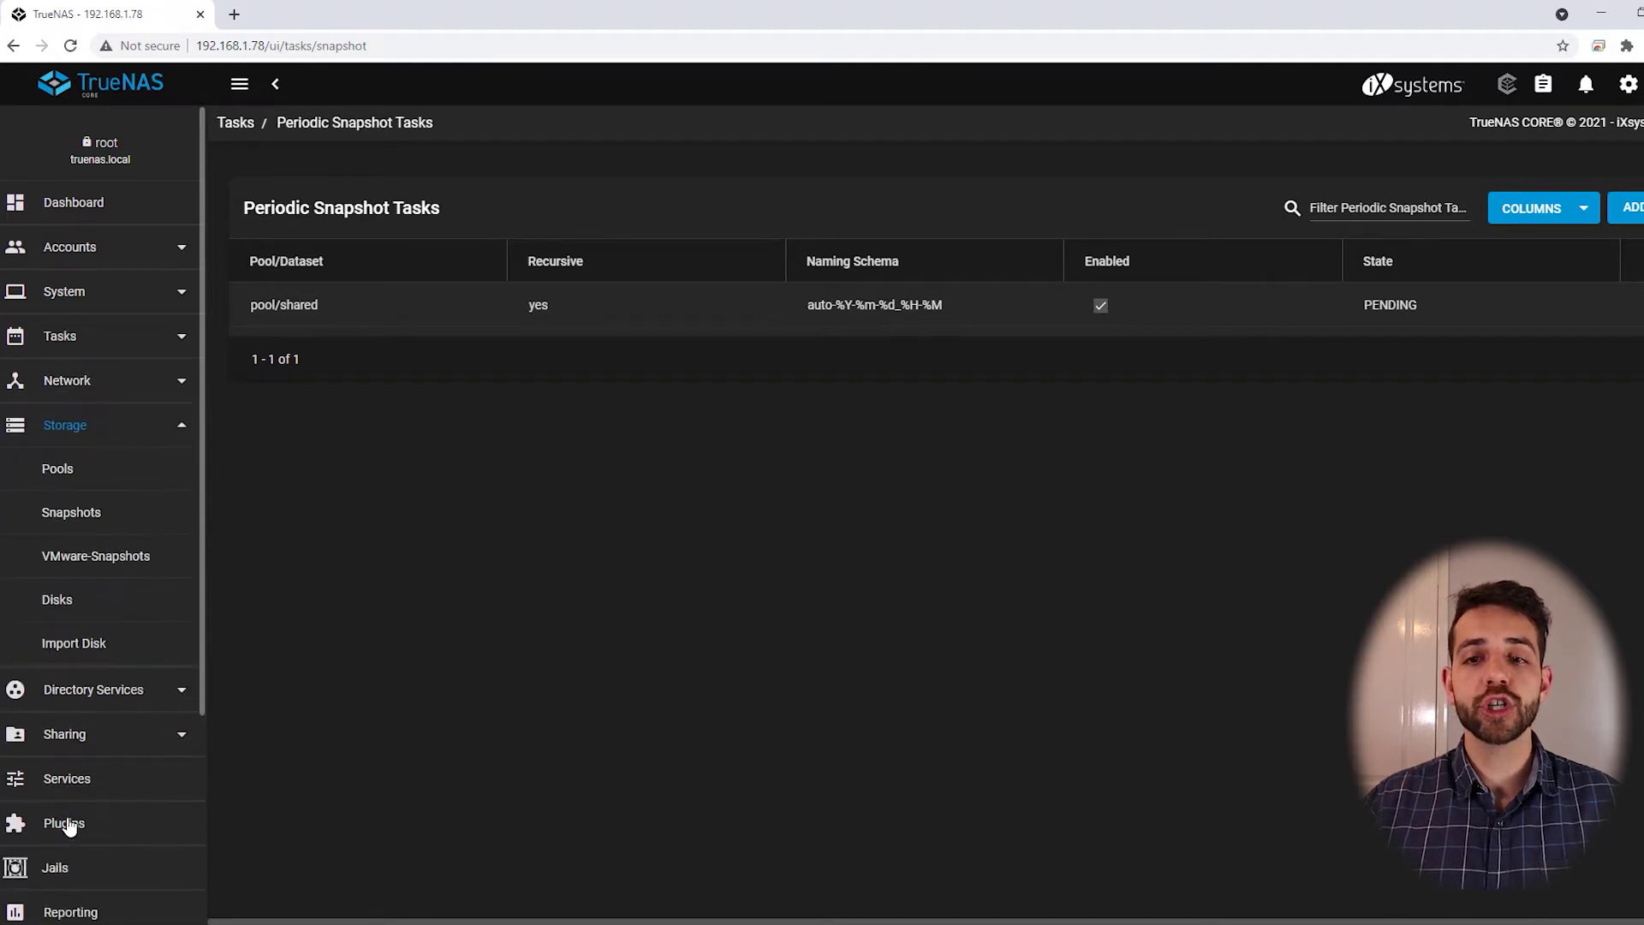
{"action": "left_click", "coordinate": [73, 518]}
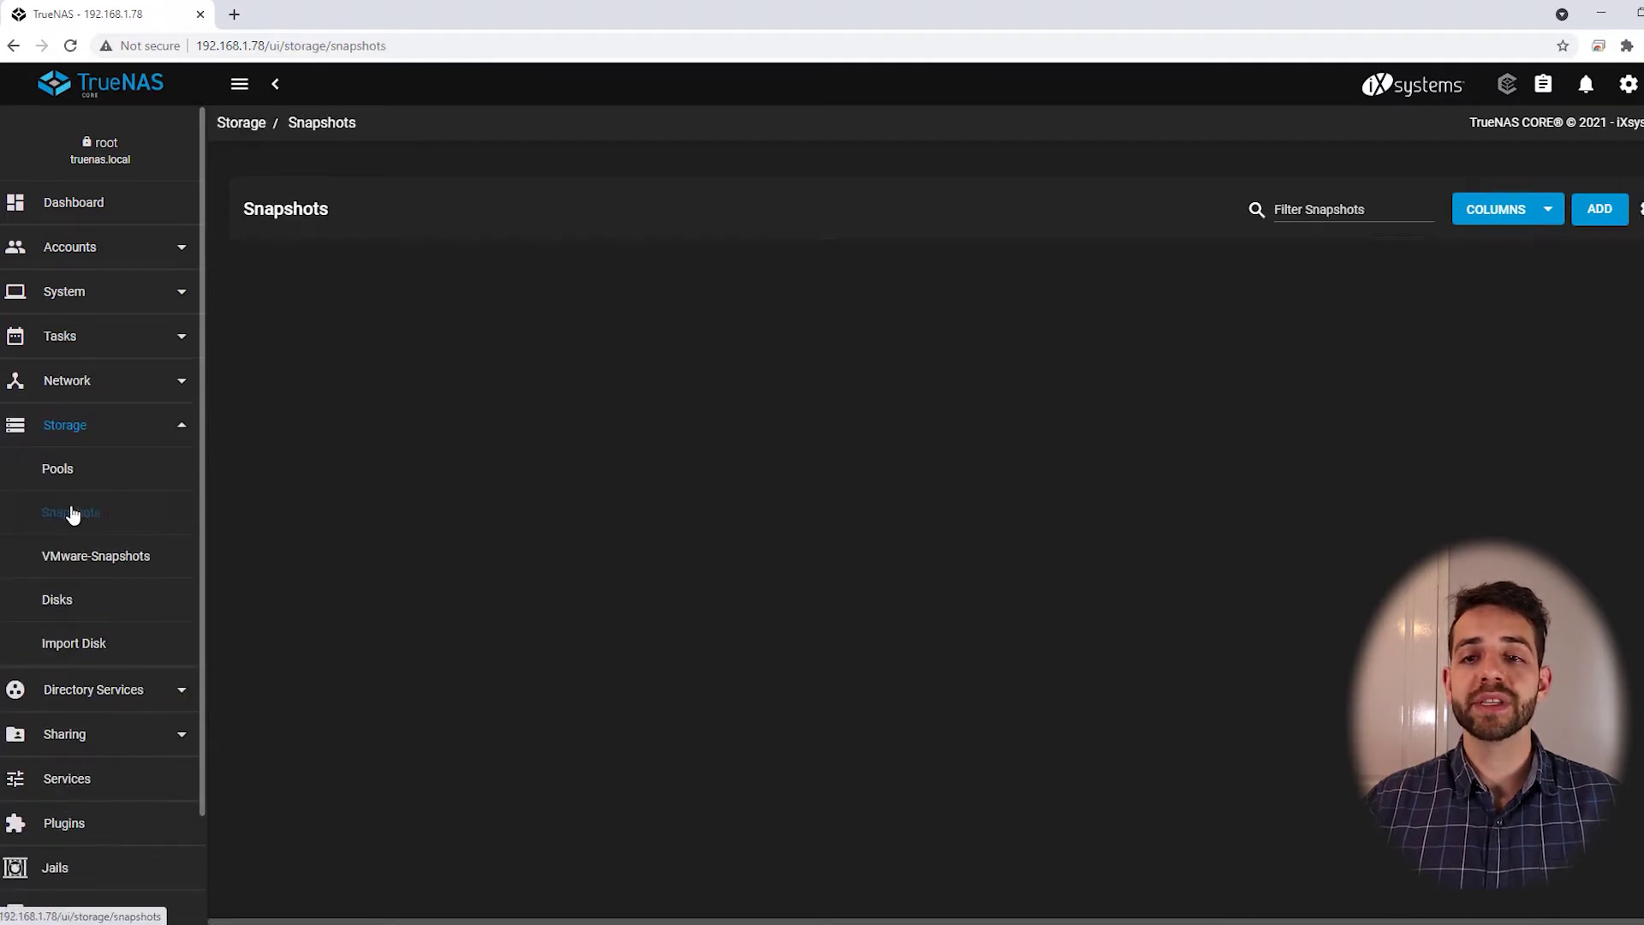
{"action": "left_click", "coordinate": [1601, 210]}
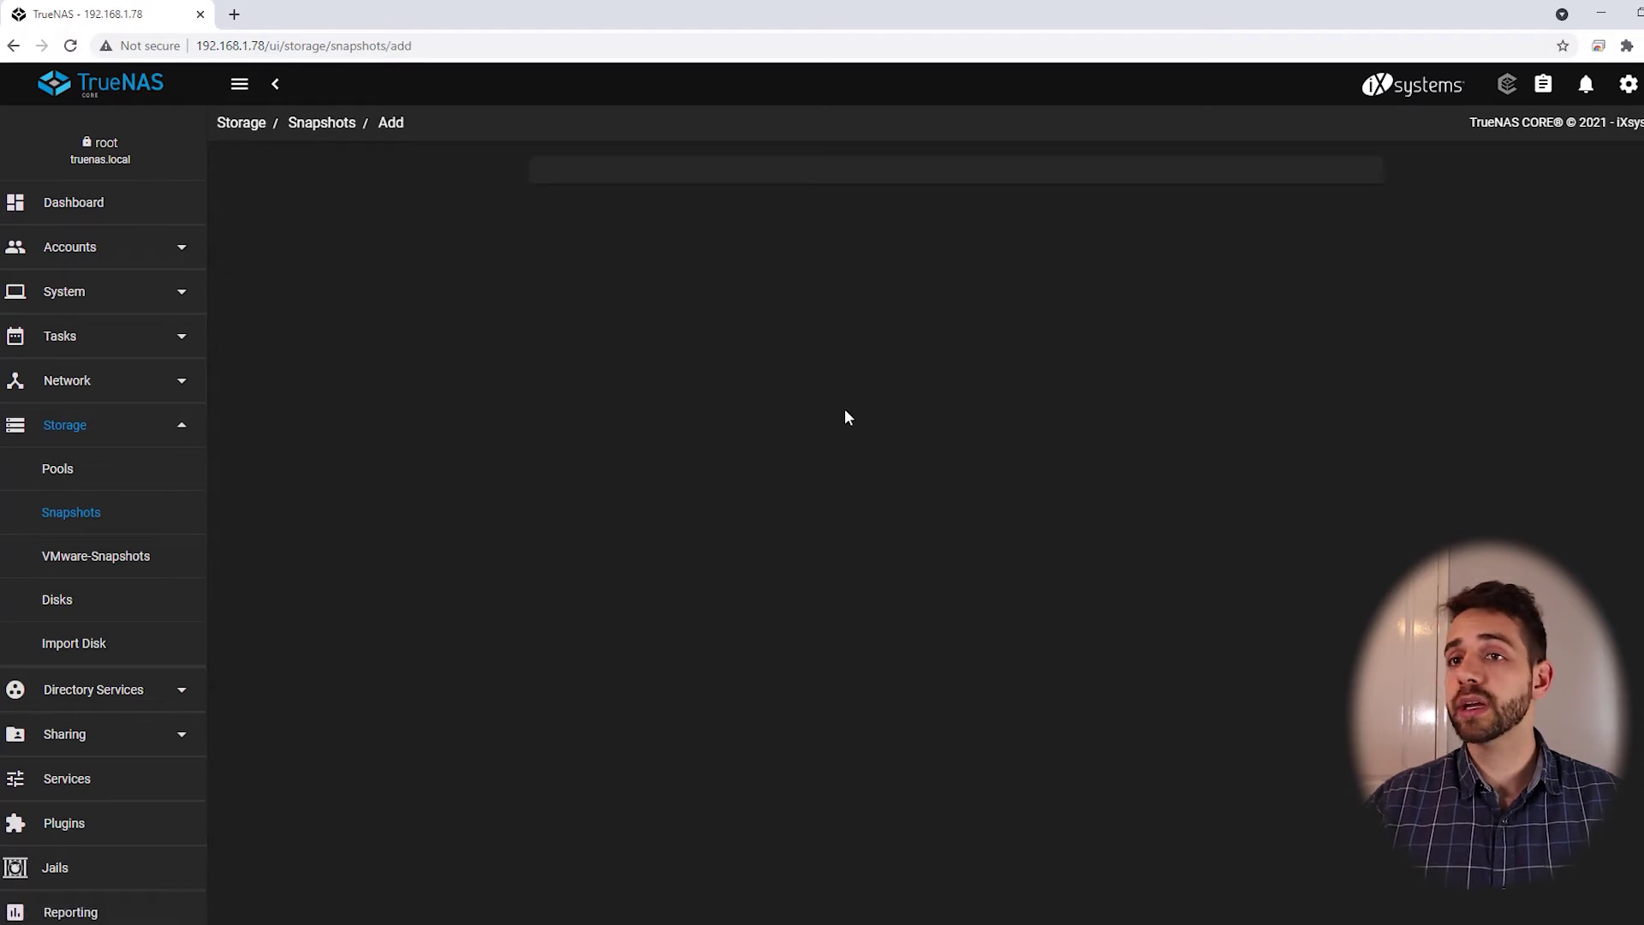
{"action": "left_click", "coordinate": [654, 221]}
{"action": "scroll", "coordinate": [621, 529], "scroll_direction": "down", "scroll_amount": 5}
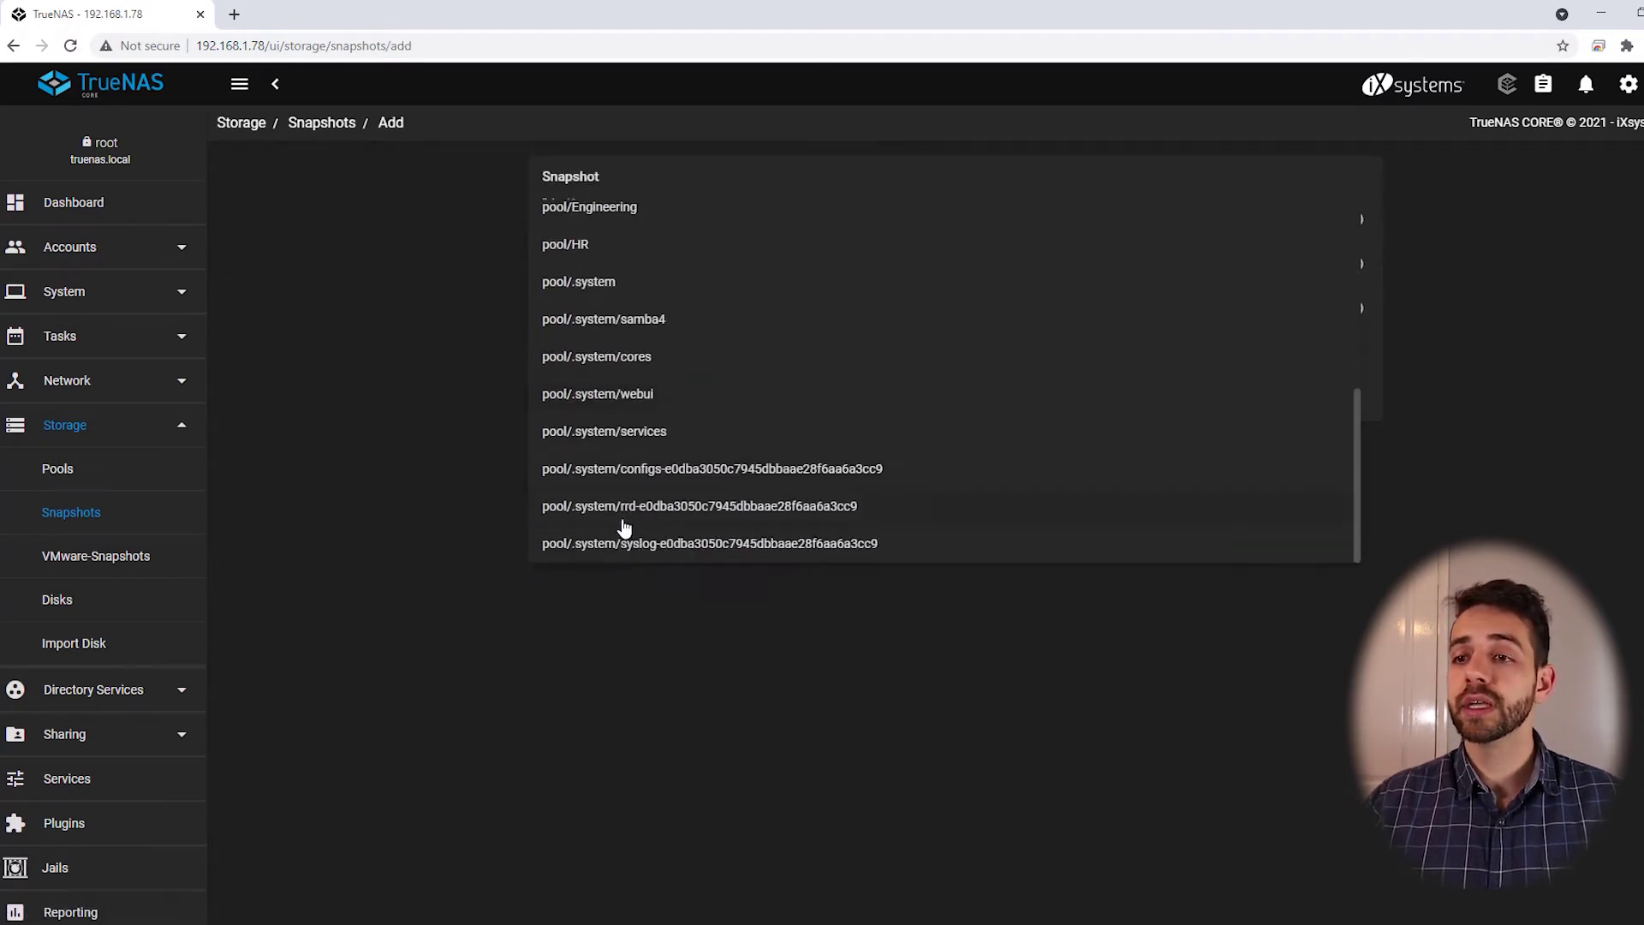
{"action": "scroll", "coordinate": [677, 523], "scroll_direction": "up", "scroll_amount": 5}
{"action": "left_click", "coordinate": [594, 265]}
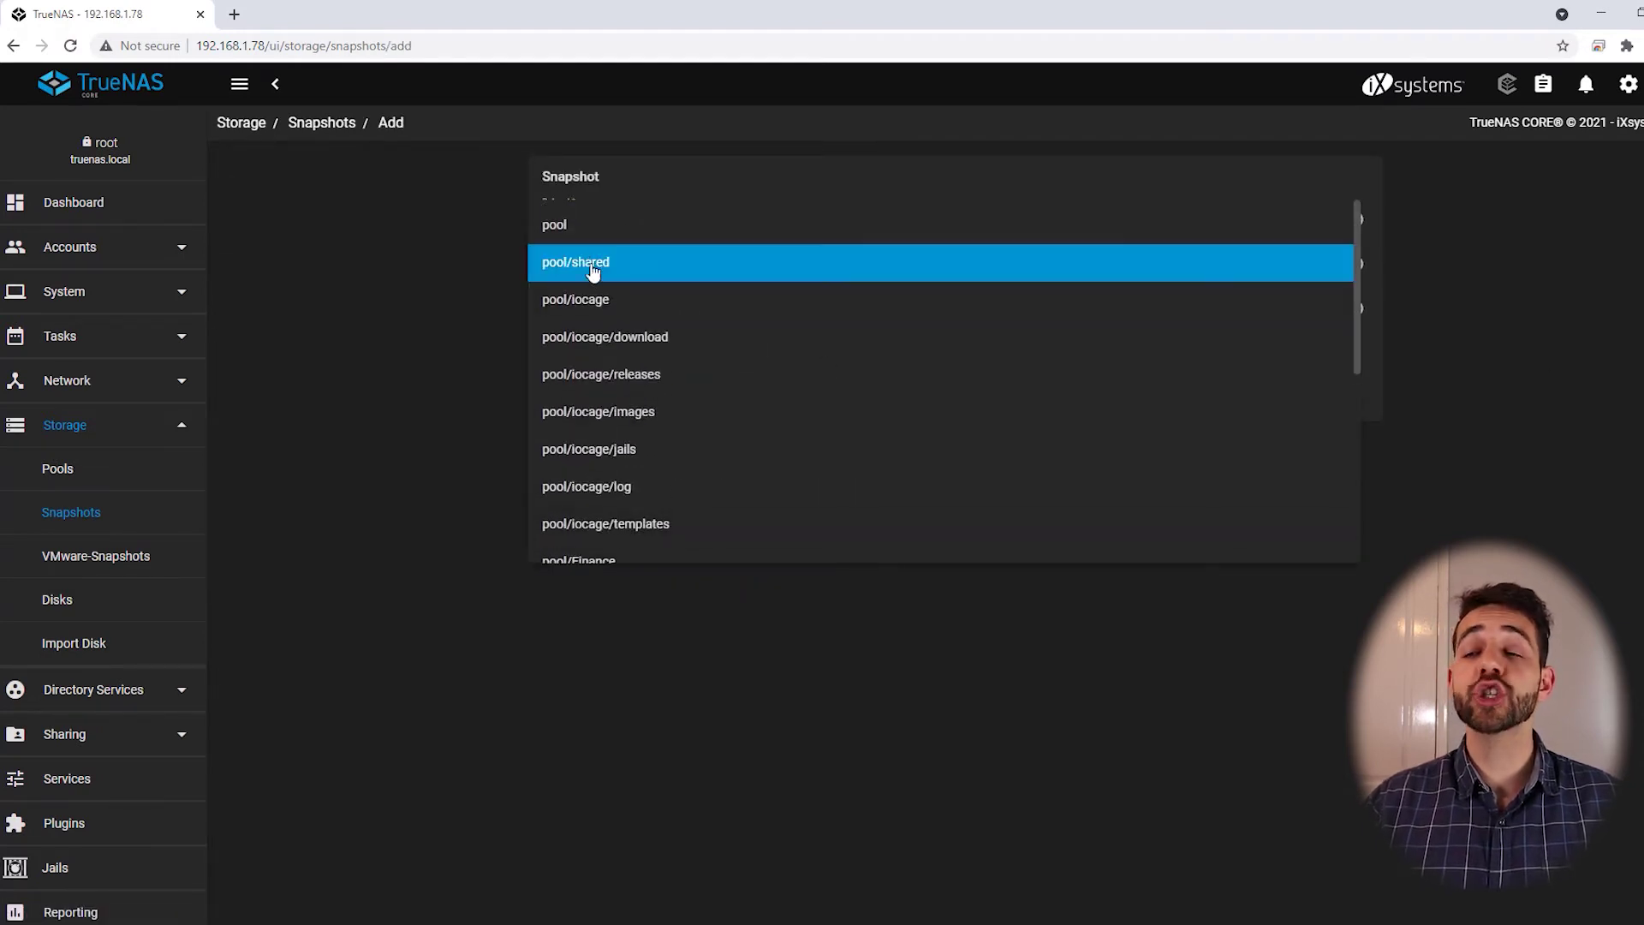
{"action": "left_click", "coordinate": [569, 397]}
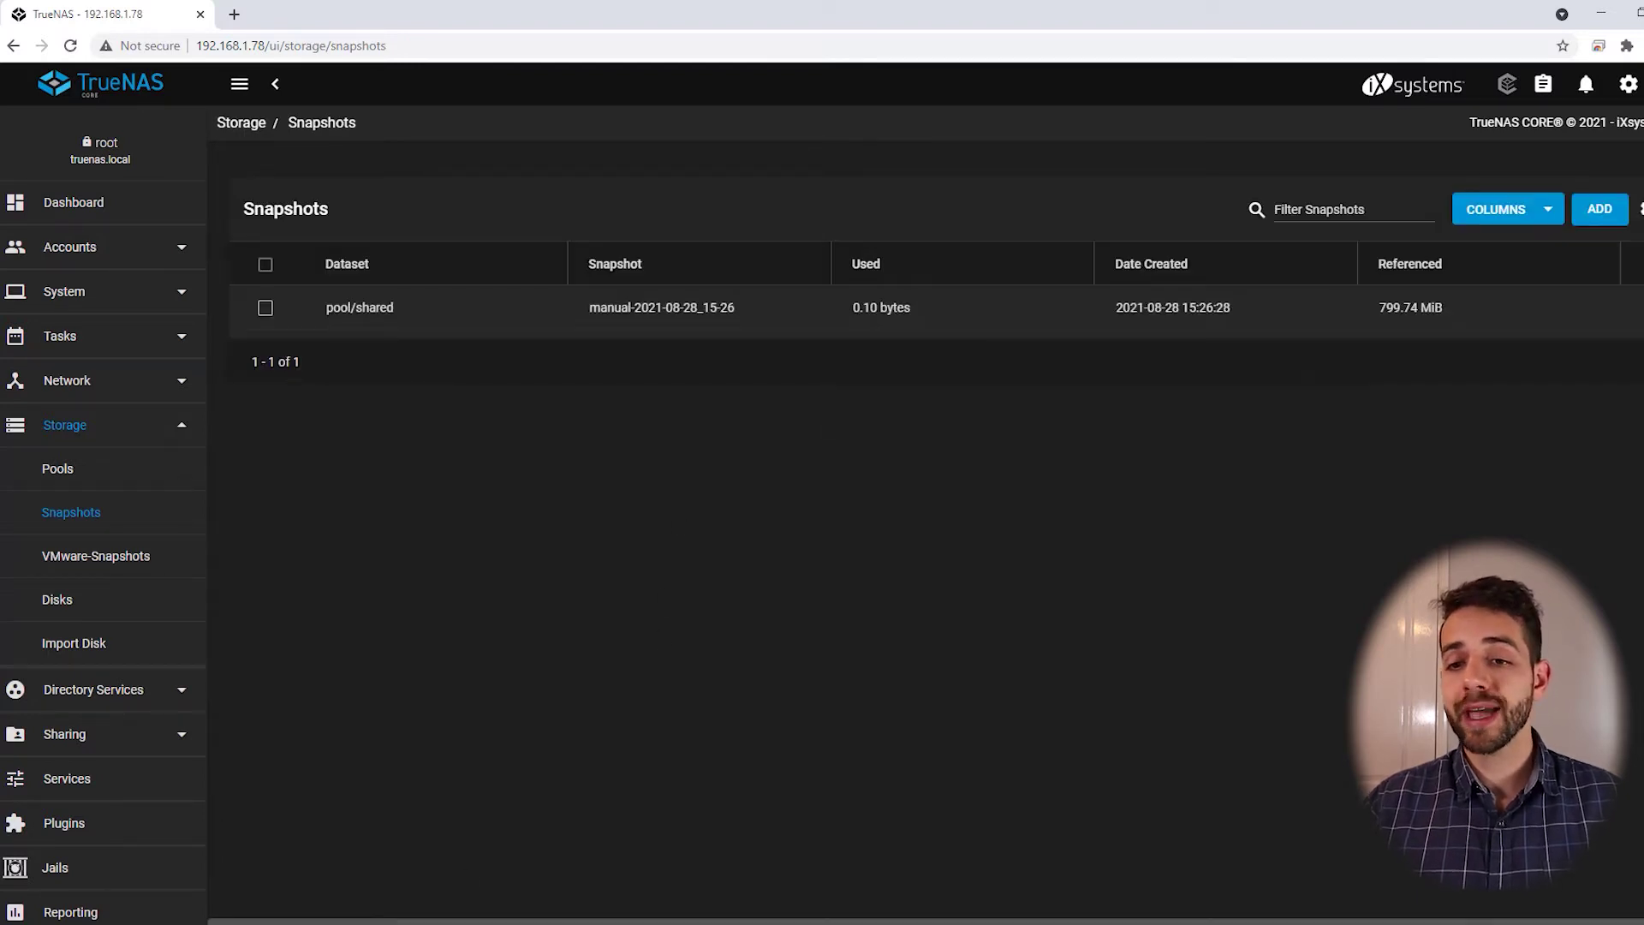
- Paste a duplicate of the fotos folder into the shared network folder
{"action": "key", "text": "alt+Tab"}
{"action": "left_click_drag", "start_coordinate": [295, 316], "coordinate": [59, 182]}
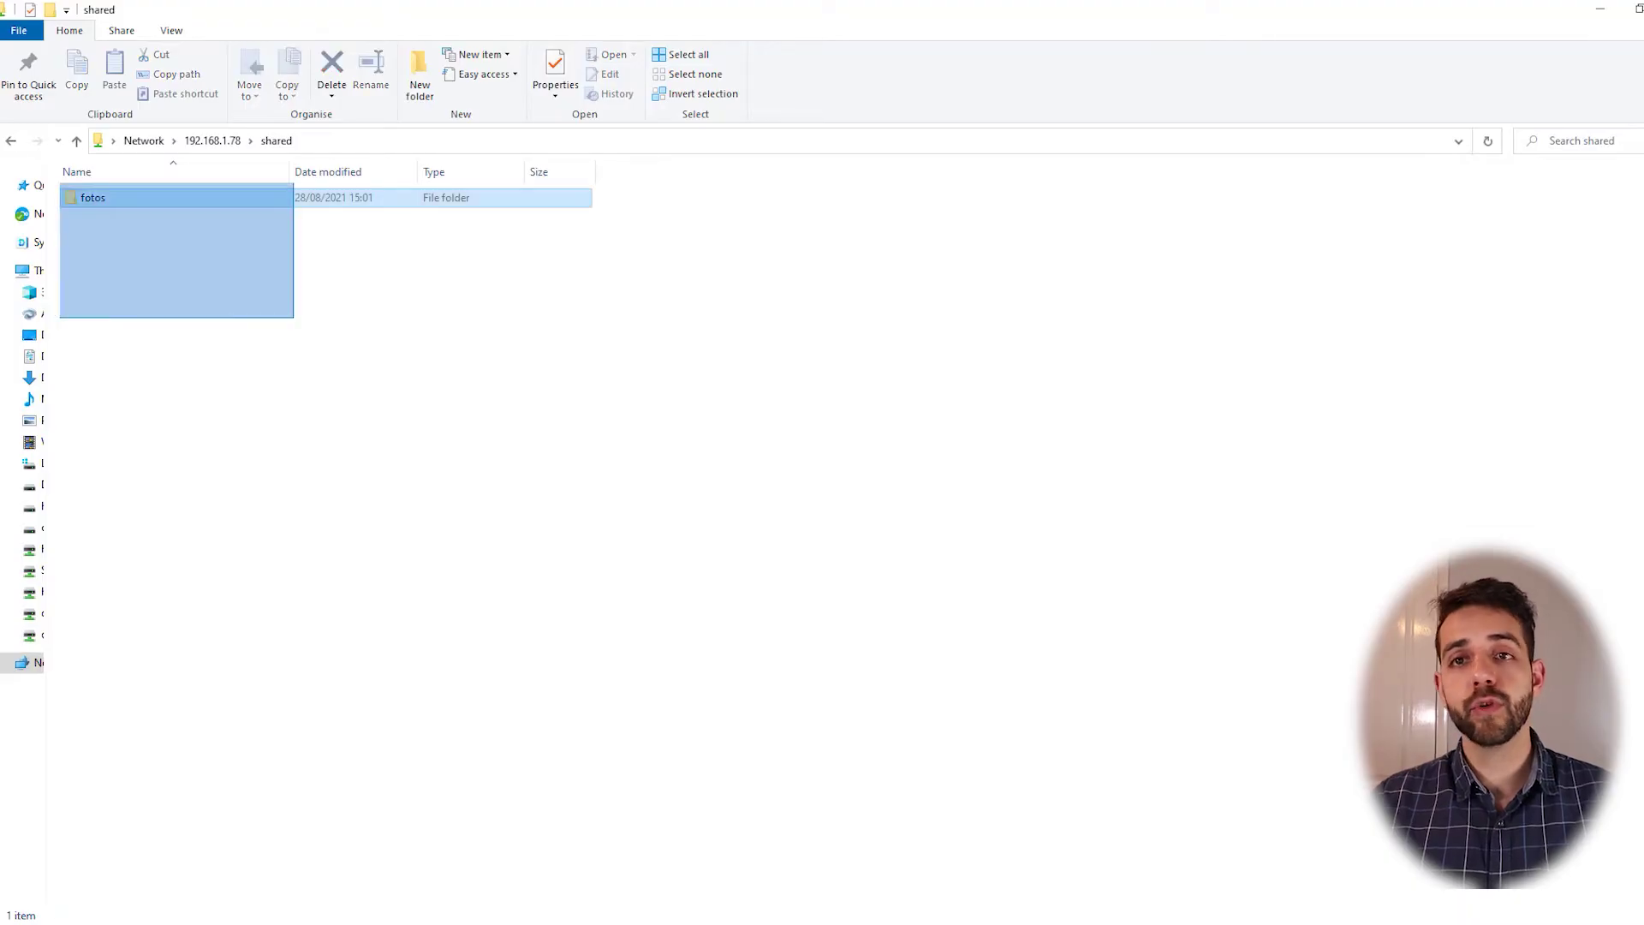
{"action": "left_click", "coordinate": [328, 339]}
{"action": "key", "text": "ctrl+v"}
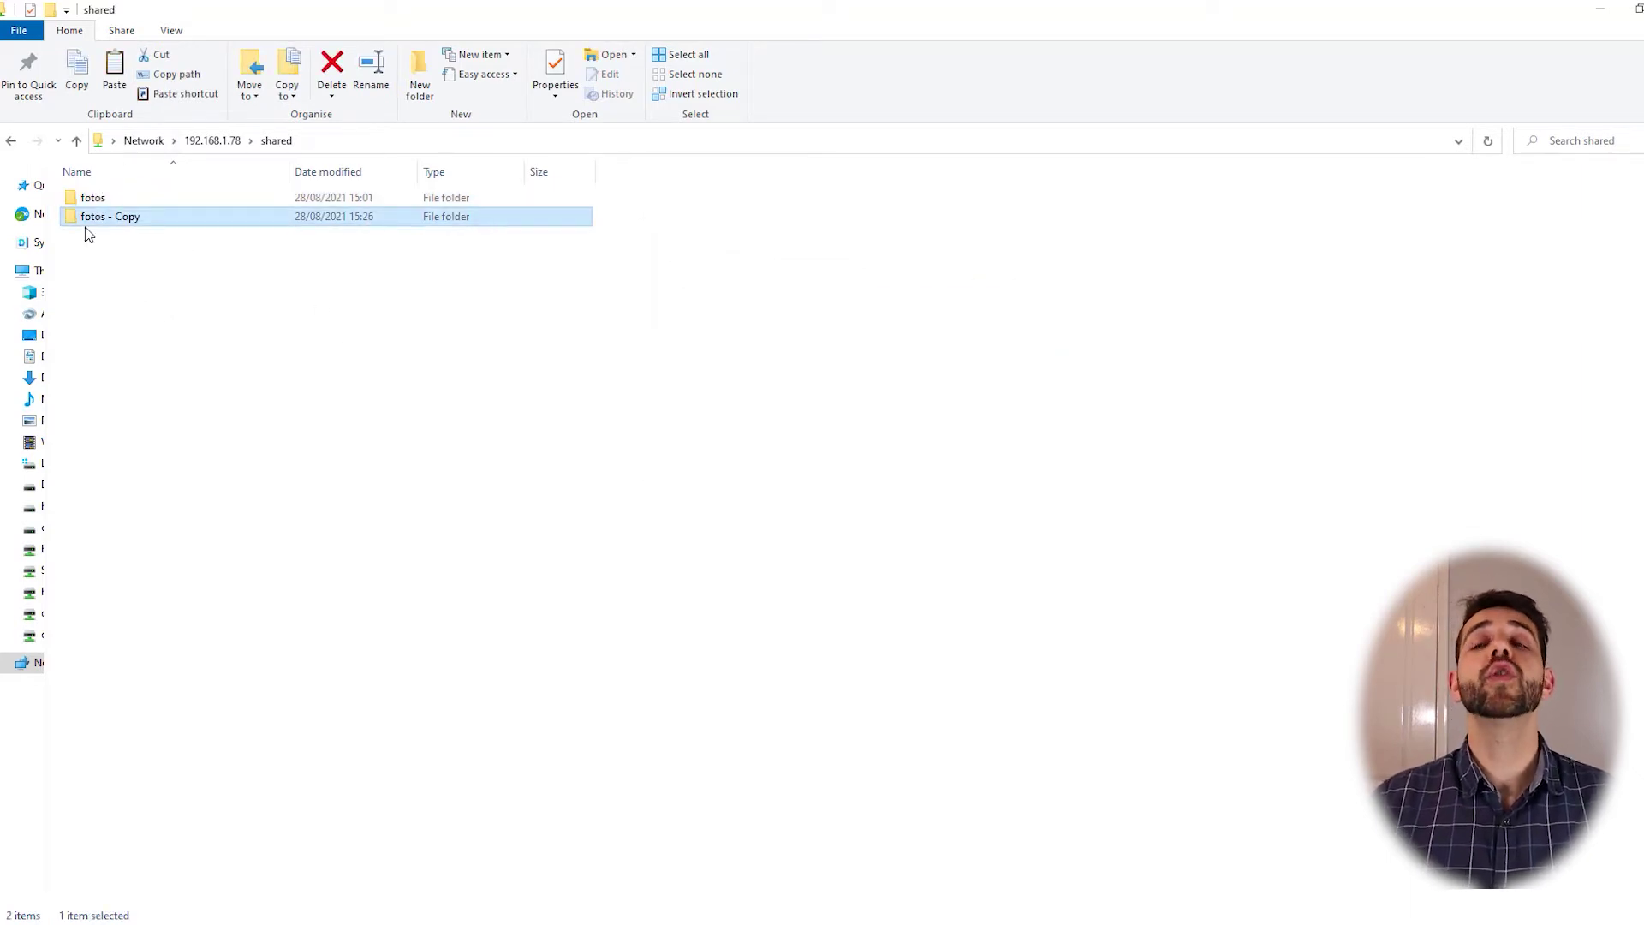
{"action": "key", "text": "alt+Tab"}
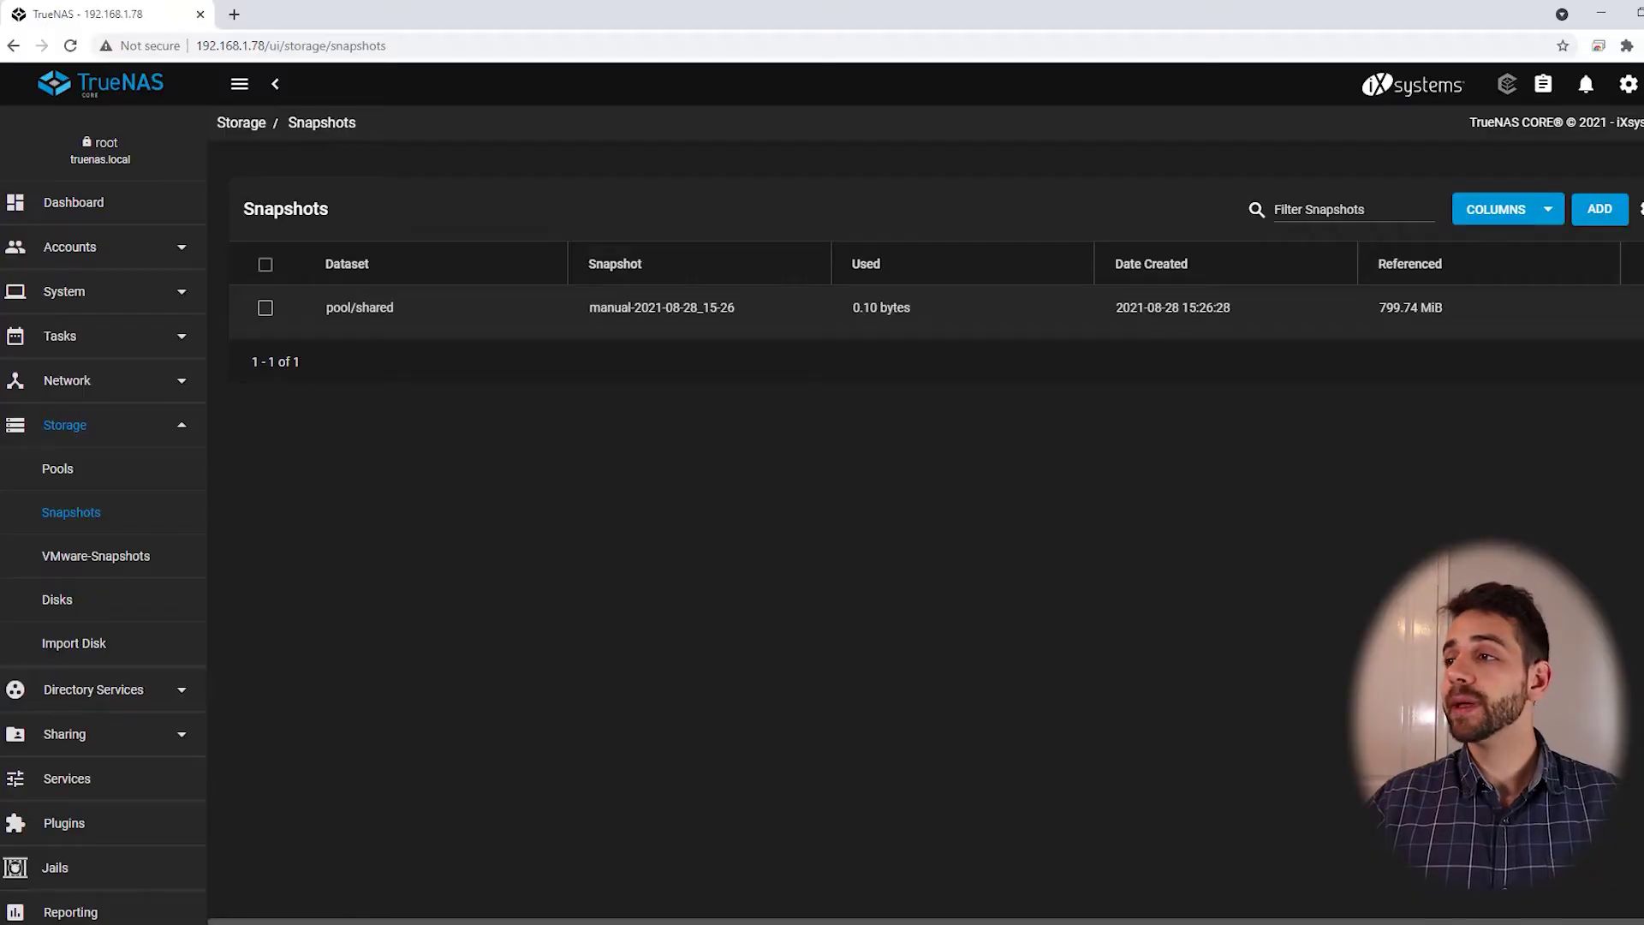
- Create another pool/shared snapshot named manual-2021-08-28_15
{"action": "left_click", "coordinate": [1600, 209]}
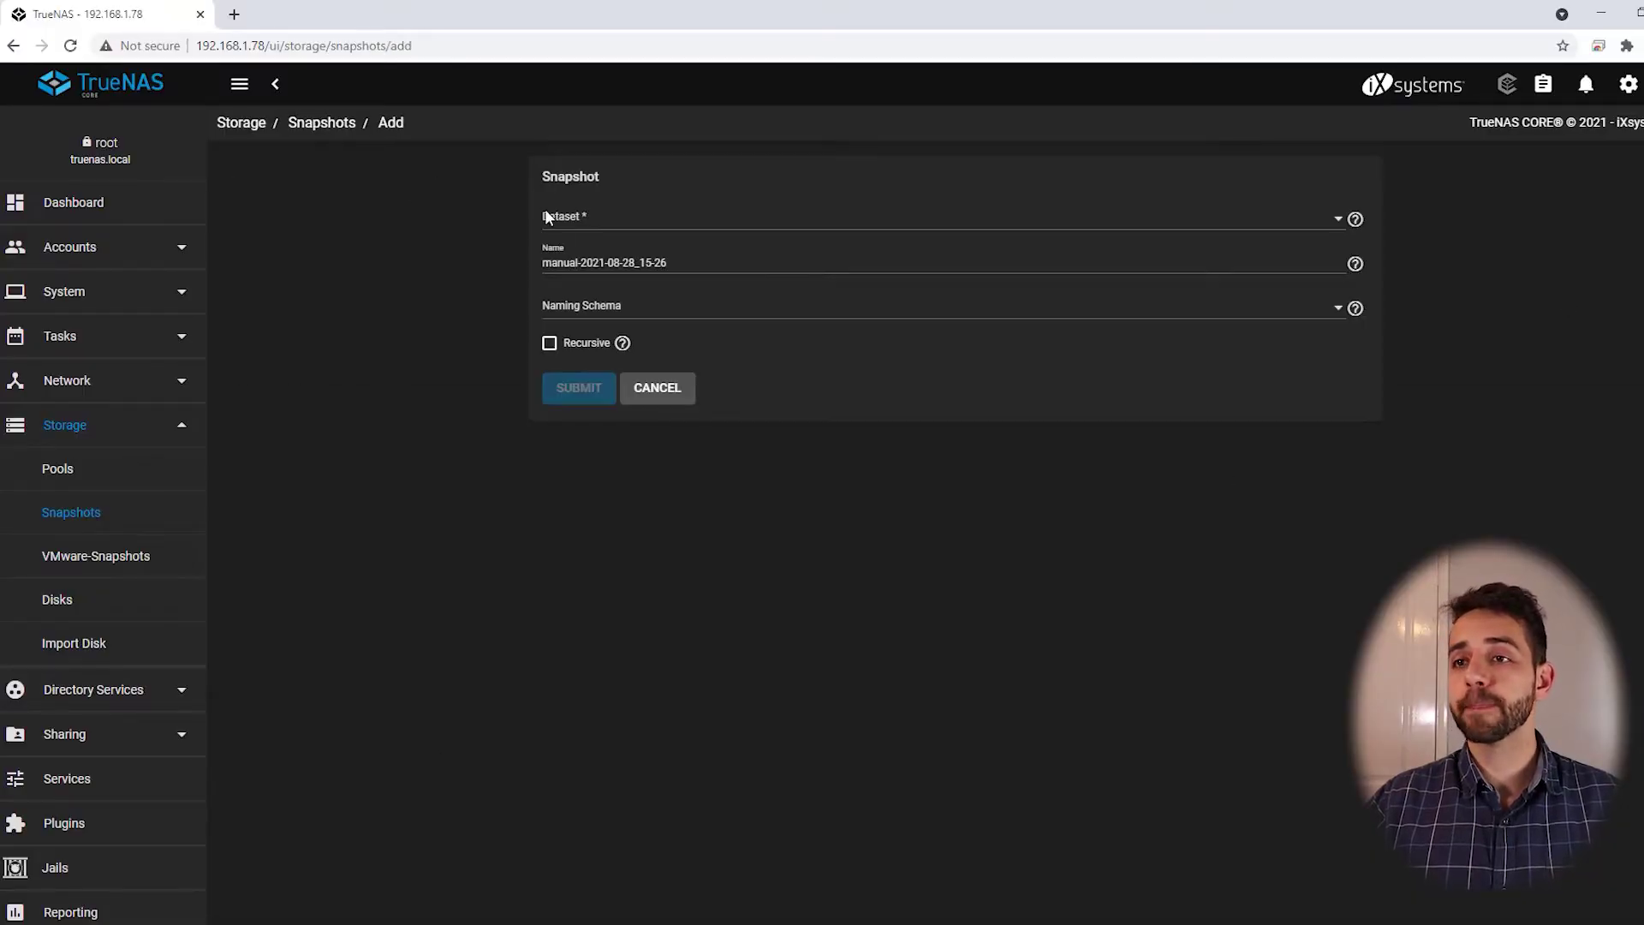
{"action": "left_click", "coordinate": [546, 215]}
{"action": "left_click", "coordinate": [698, 259]}
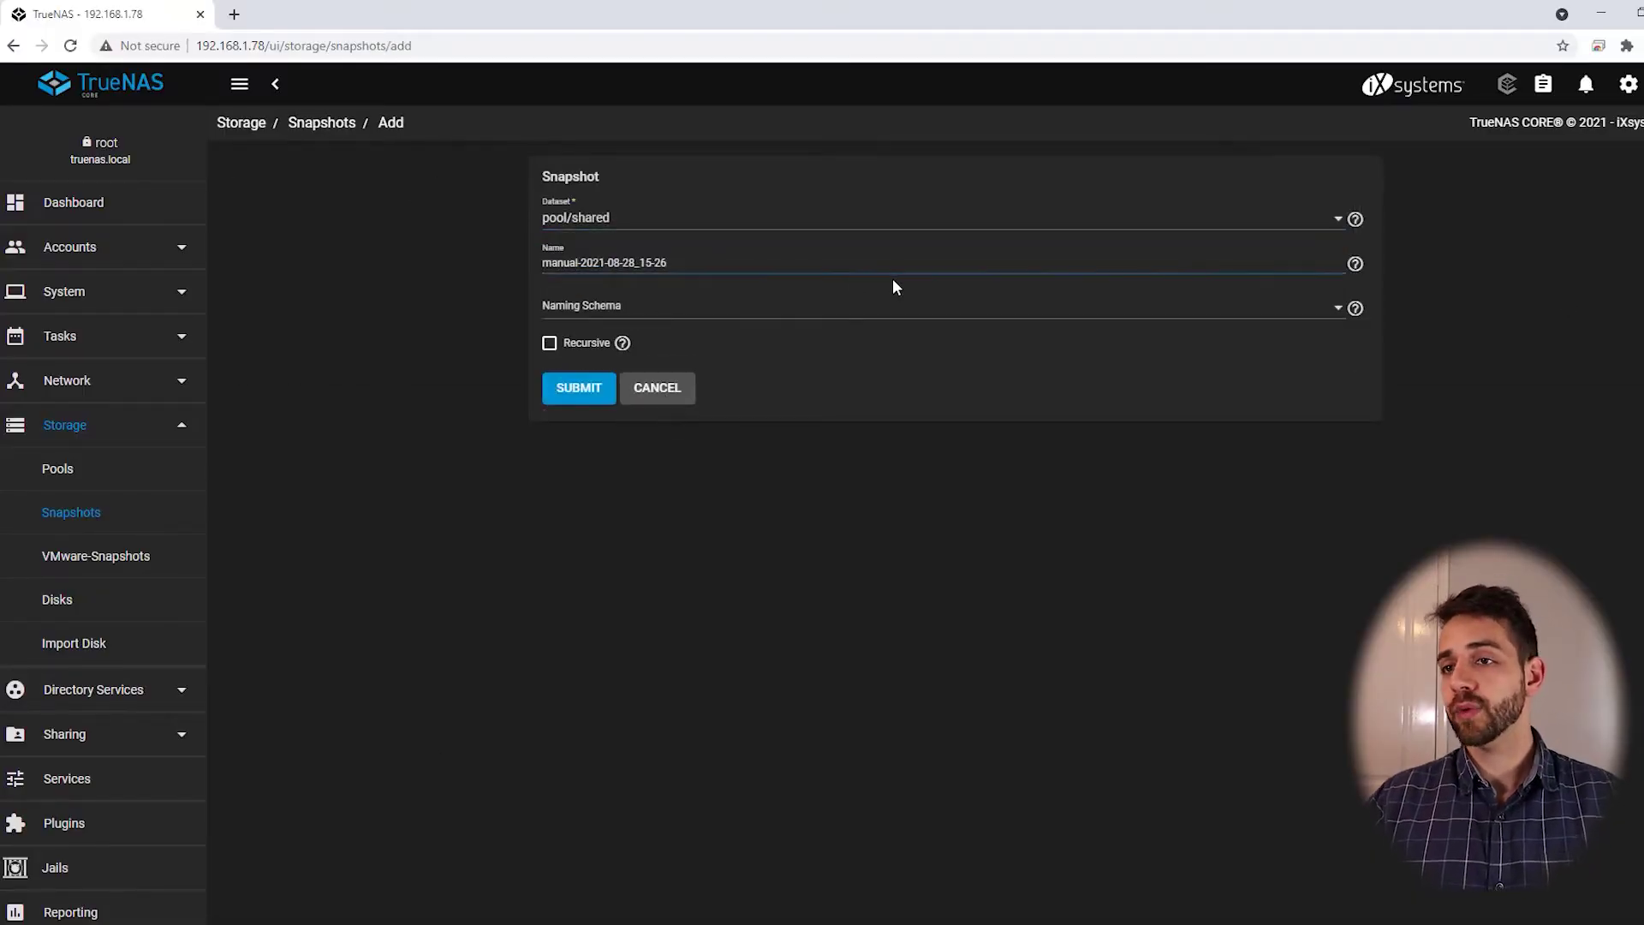
{"action": "key", "text": "BackSpace"}
{"action": "key", "text": "BackSpace"}
{"action": "key", "text": "BackSpace"}
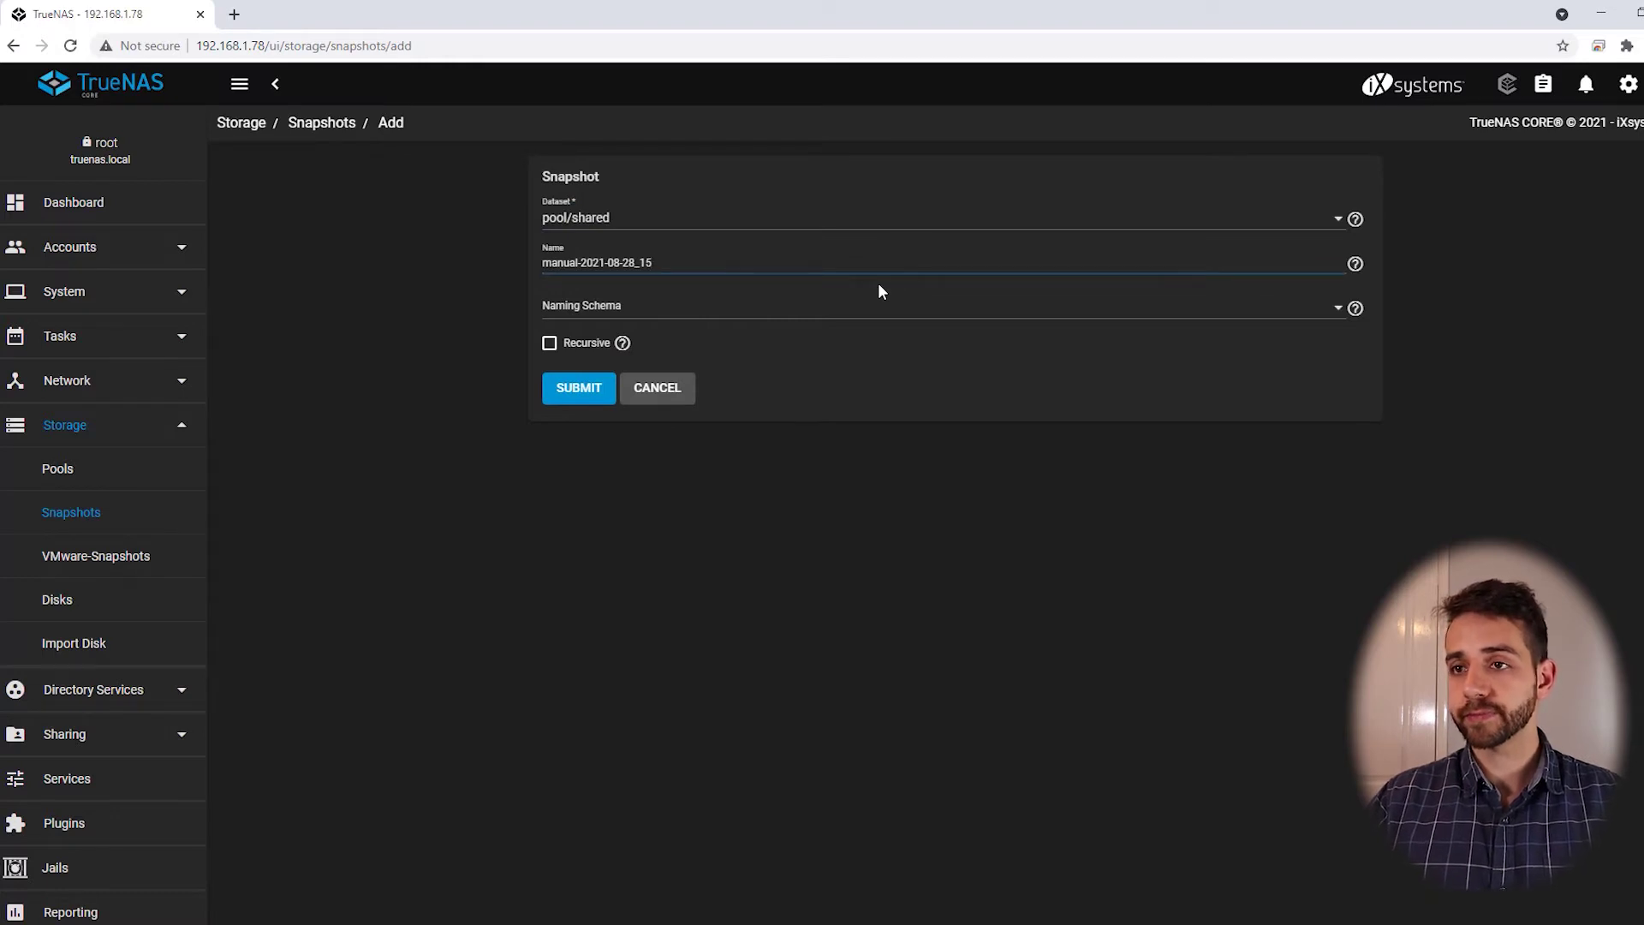
{"action": "left_click", "coordinate": [561, 388]}
{"action": "left_click", "coordinate": [568, 387]}
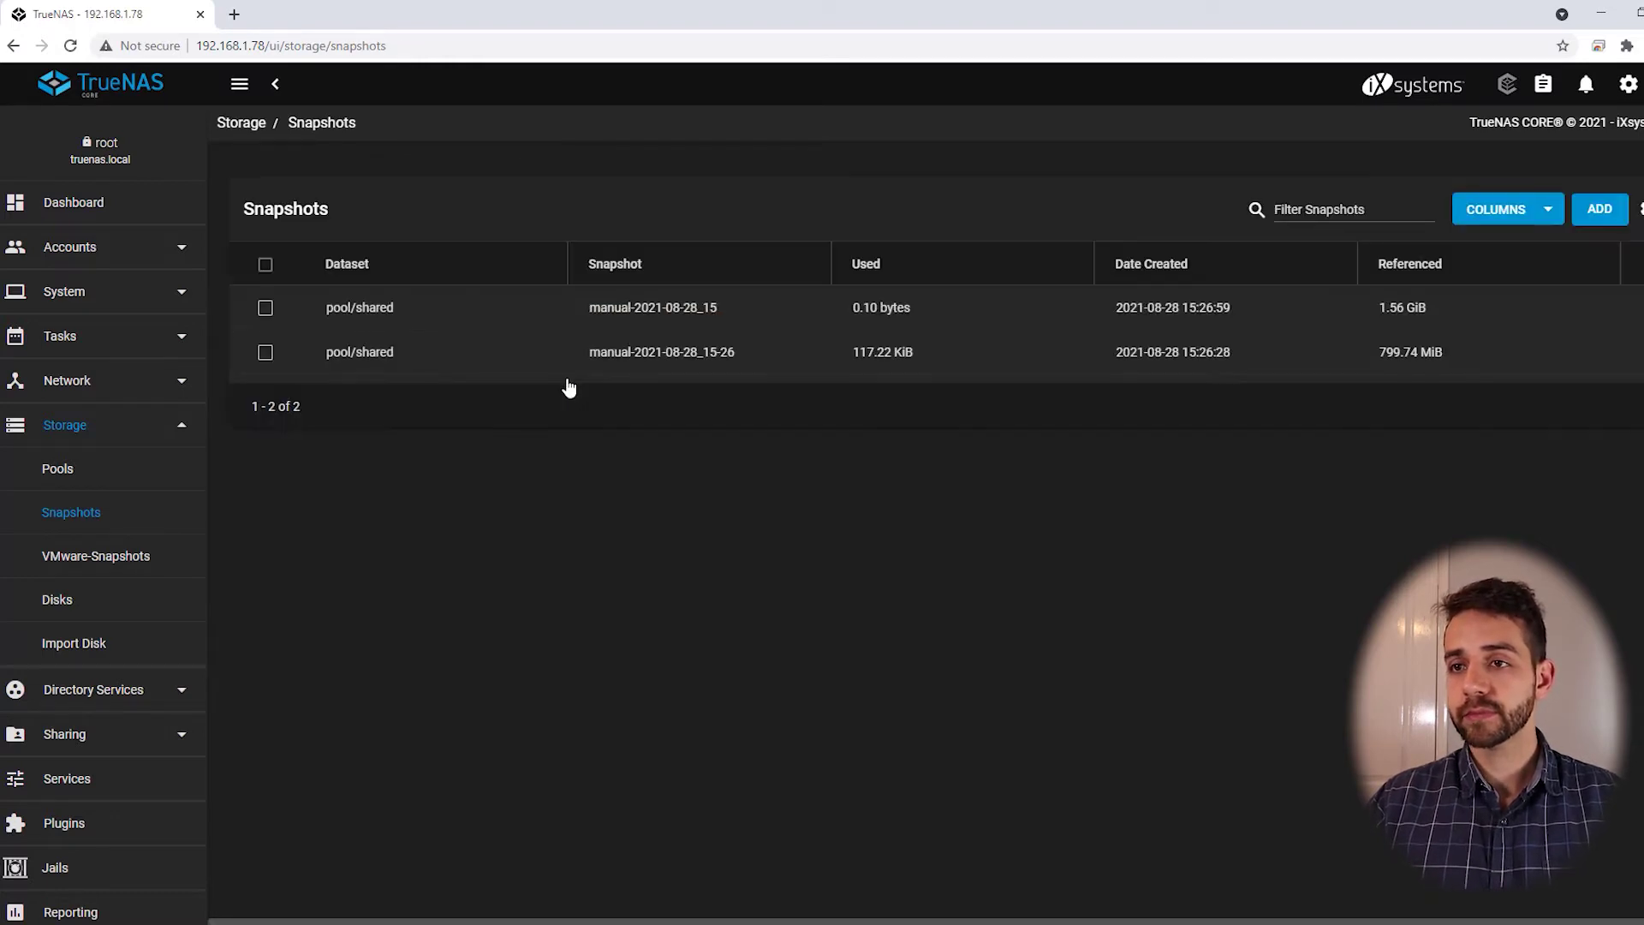
- Compare referenced sizes: new snapshot 1.56 GiB versus the older 799.74 MiB
{"action": "left_click_drag", "start_coordinate": [589, 308], "coordinate": [720, 308]}
{"action": "left_click", "coordinate": [758, 469]}
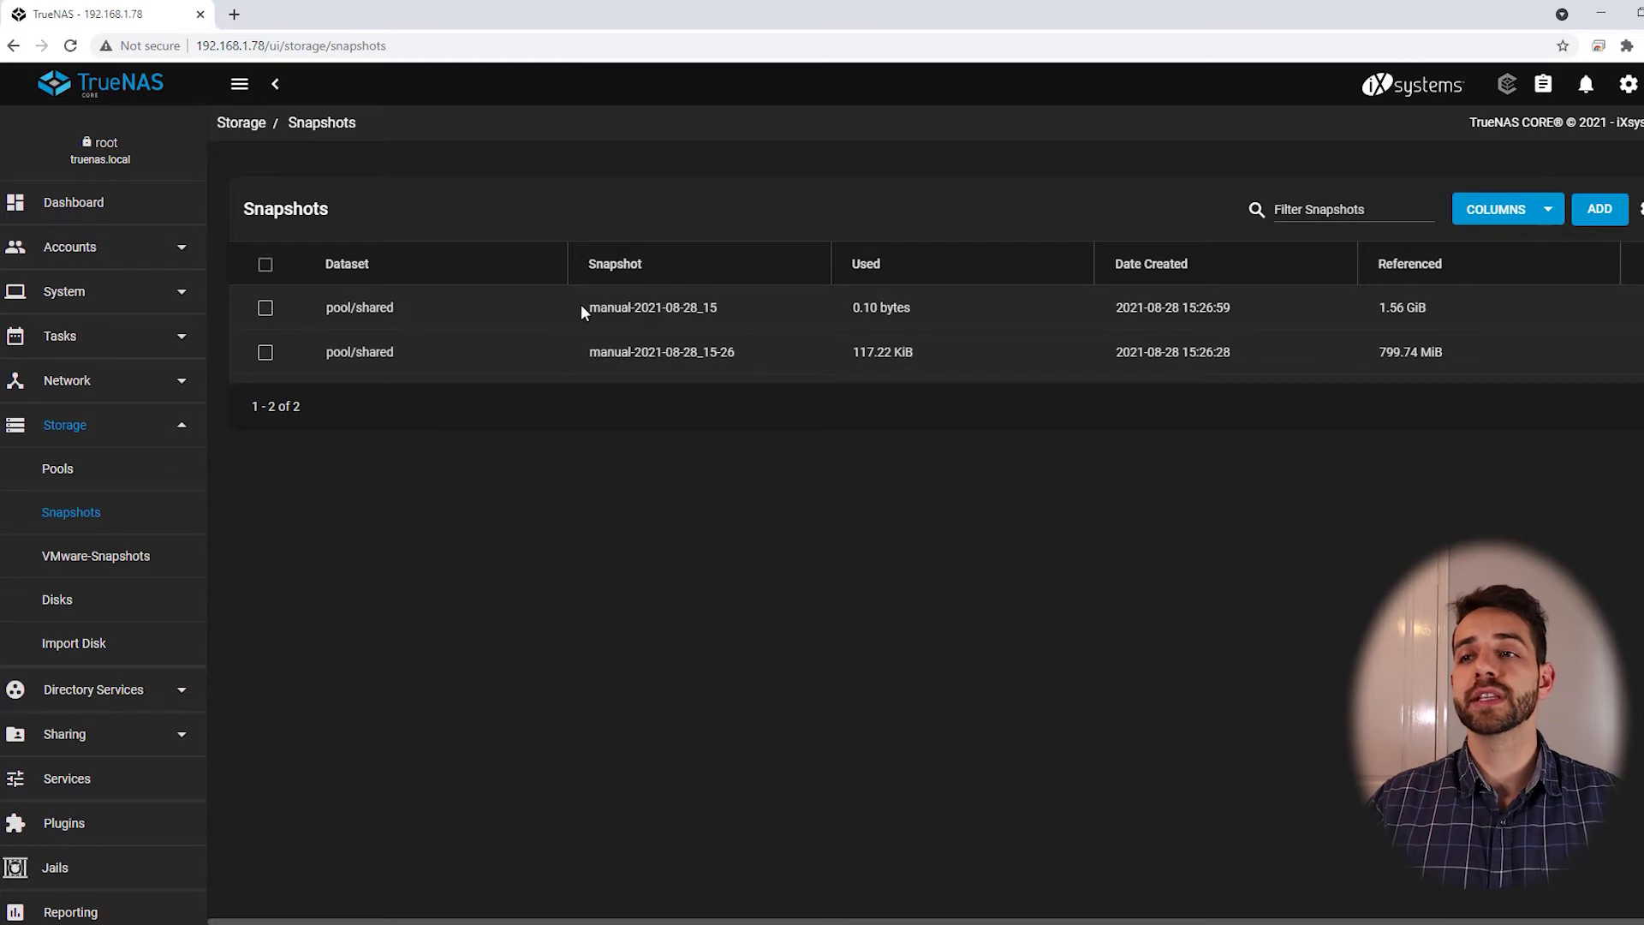
{"action": "left_click_drag", "start_coordinate": [580, 311], "coordinate": [762, 315]}
{"action": "left_click_drag", "start_coordinate": [556, 353], "coordinate": [943, 368]}
{"action": "left_click_drag", "start_coordinate": [1513, 343], "coordinate": [1352, 367]}
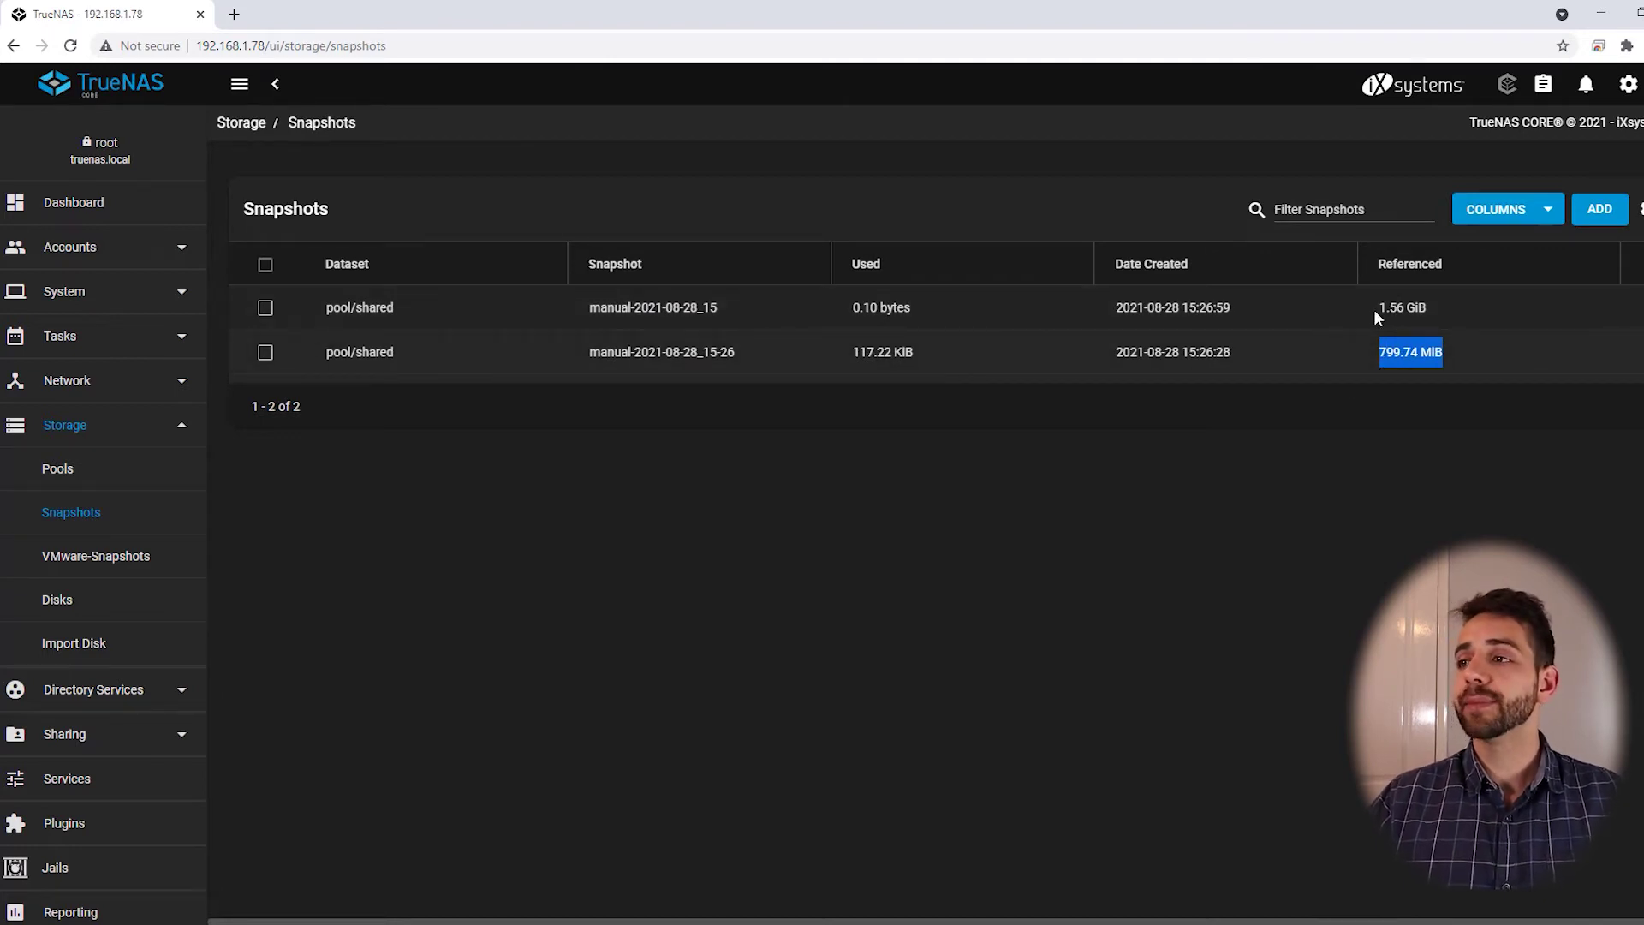
{"action": "left_click_drag", "start_coordinate": [1376, 311], "coordinate": [1433, 306]}
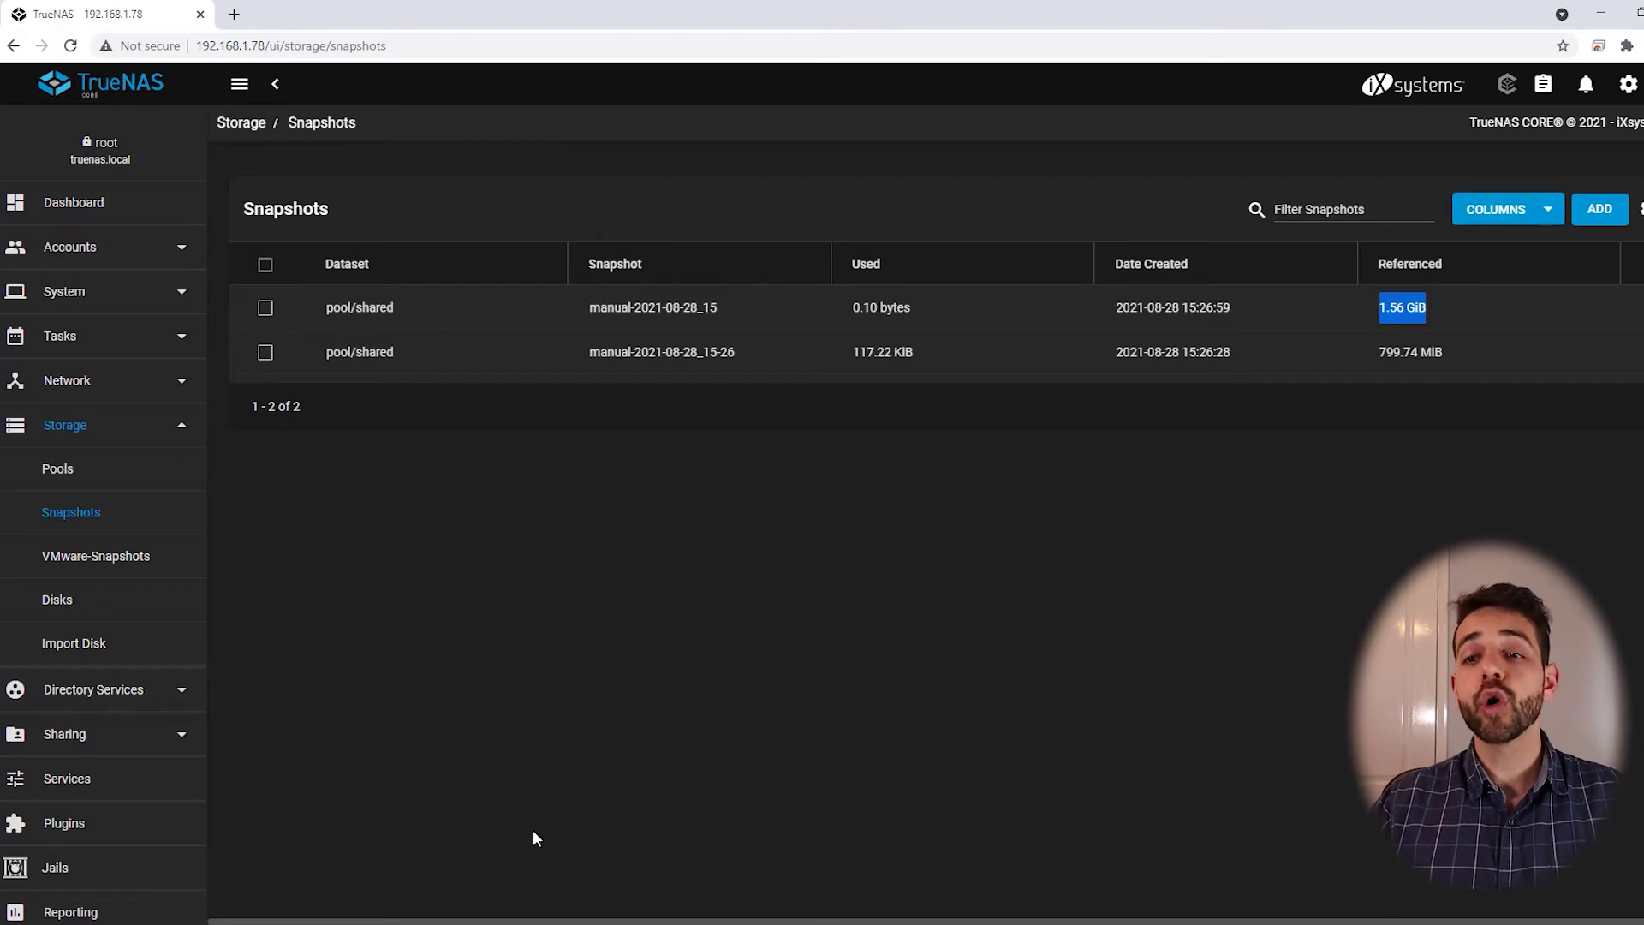
{"action": "key", "text": "alt+Tab"}
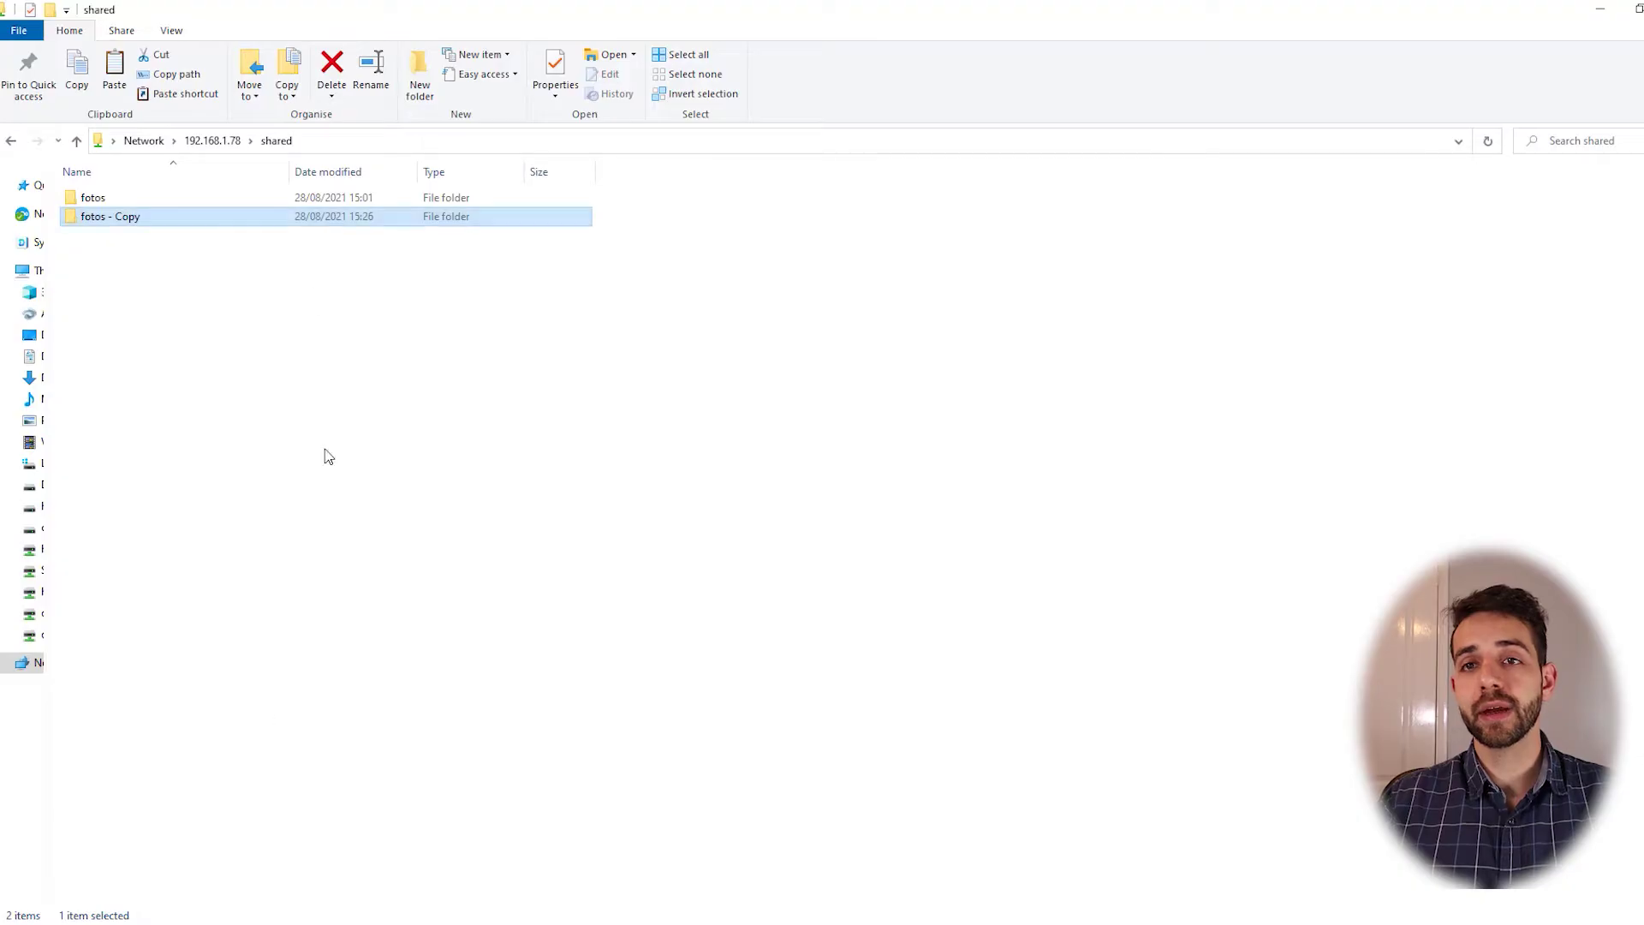
- Open the shared folder's Previous Versions and browse the second 15:26 version
{"action": "right_click", "coordinate": [238, 316]}
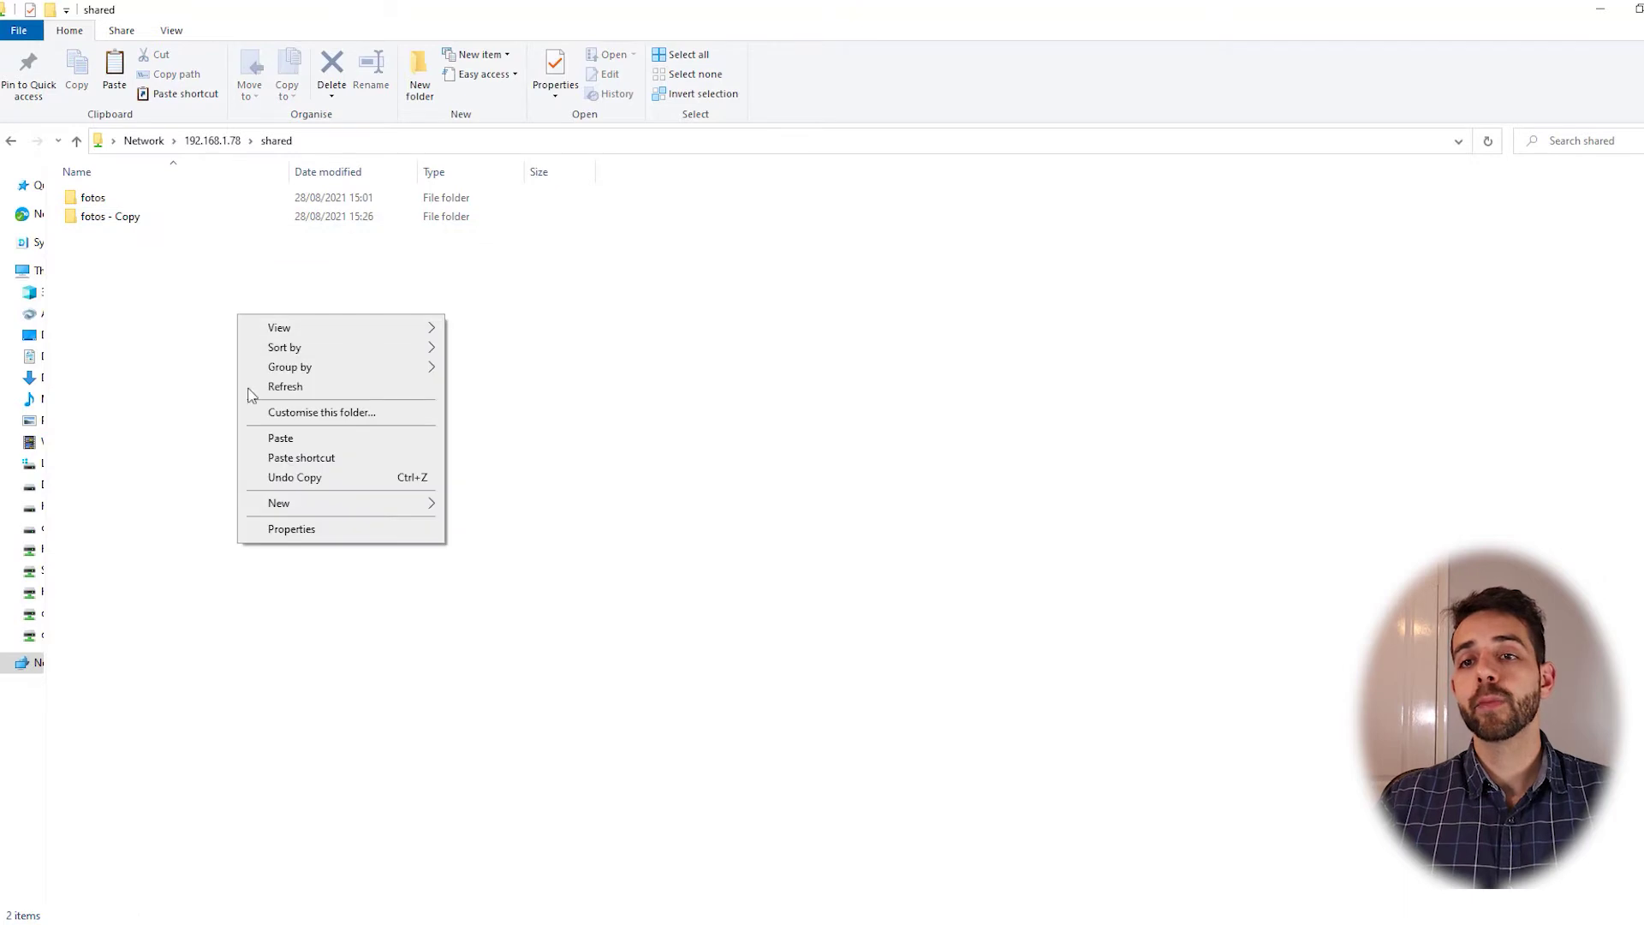
{"action": "left_click", "coordinate": [306, 535]}
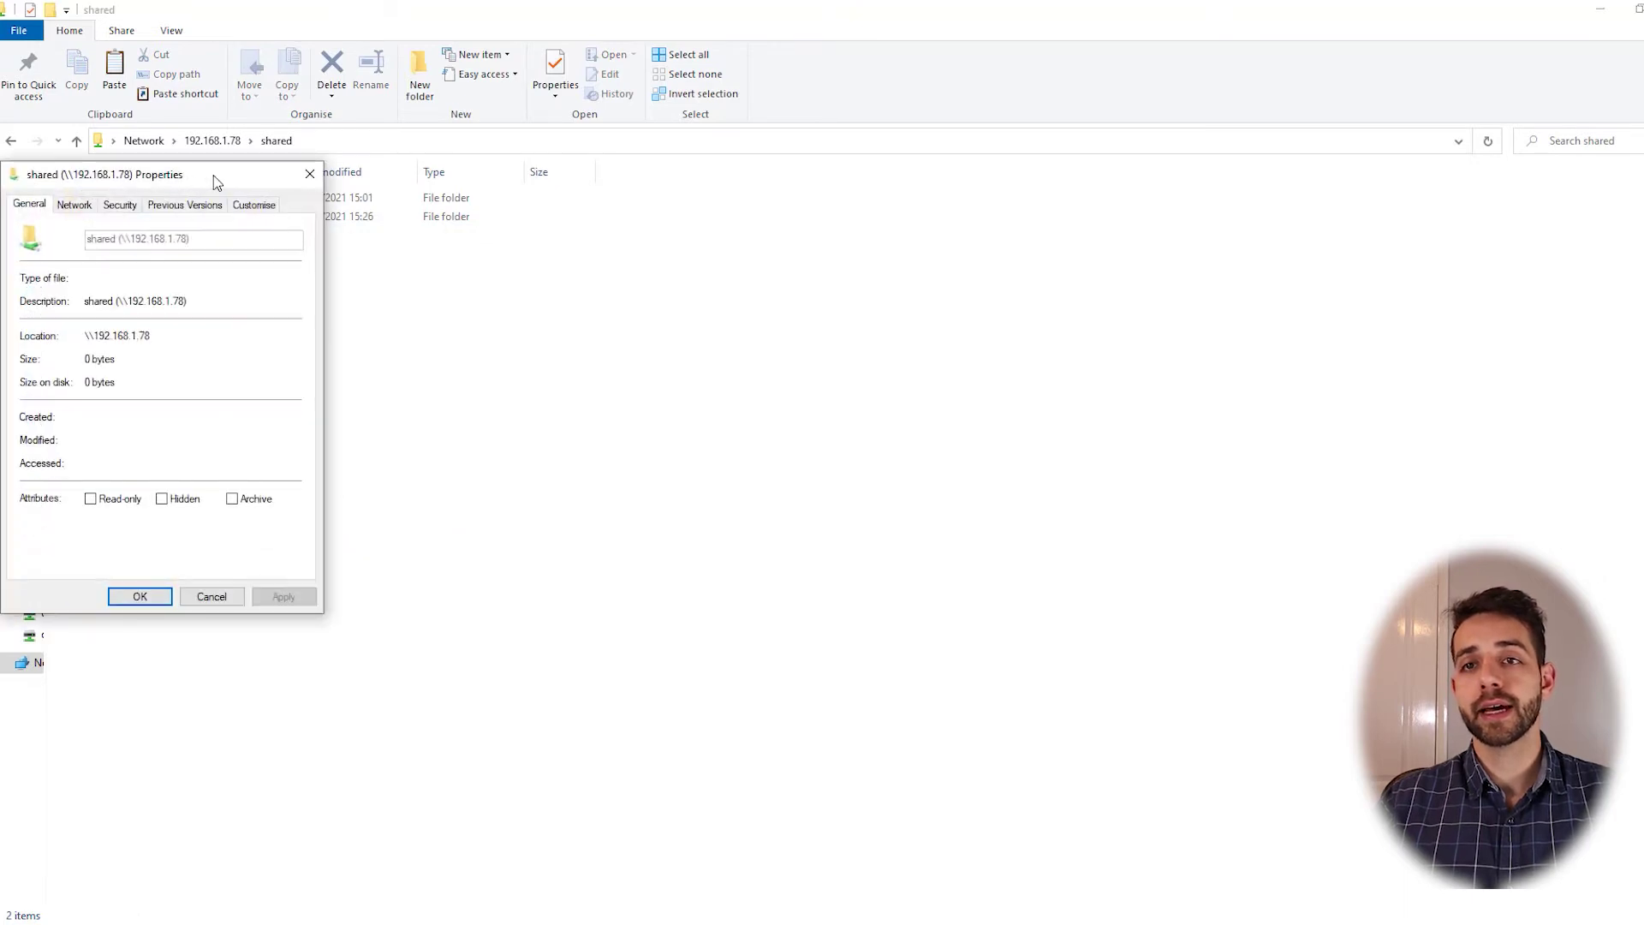
{"action": "left_click_drag", "start_coordinate": [213, 176], "coordinate": [471, 175]}
{"action": "left_click", "coordinate": [458, 205]}
{"action": "left_click", "coordinate": [362, 361]}
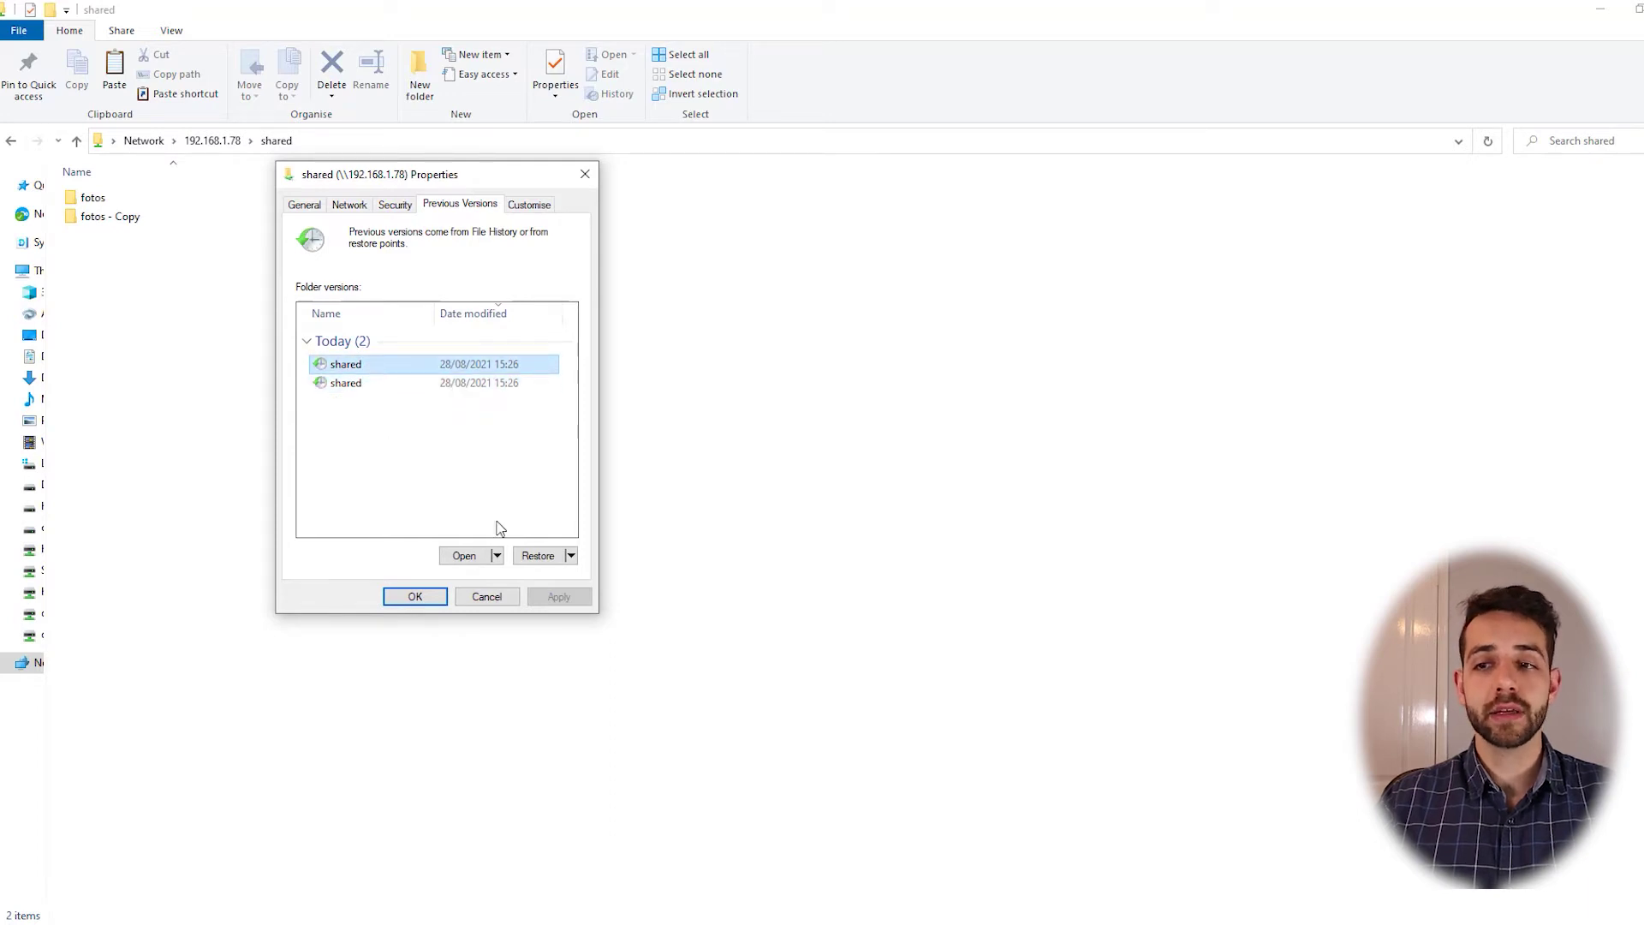
{"action": "left_click", "coordinate": [362, 384]}
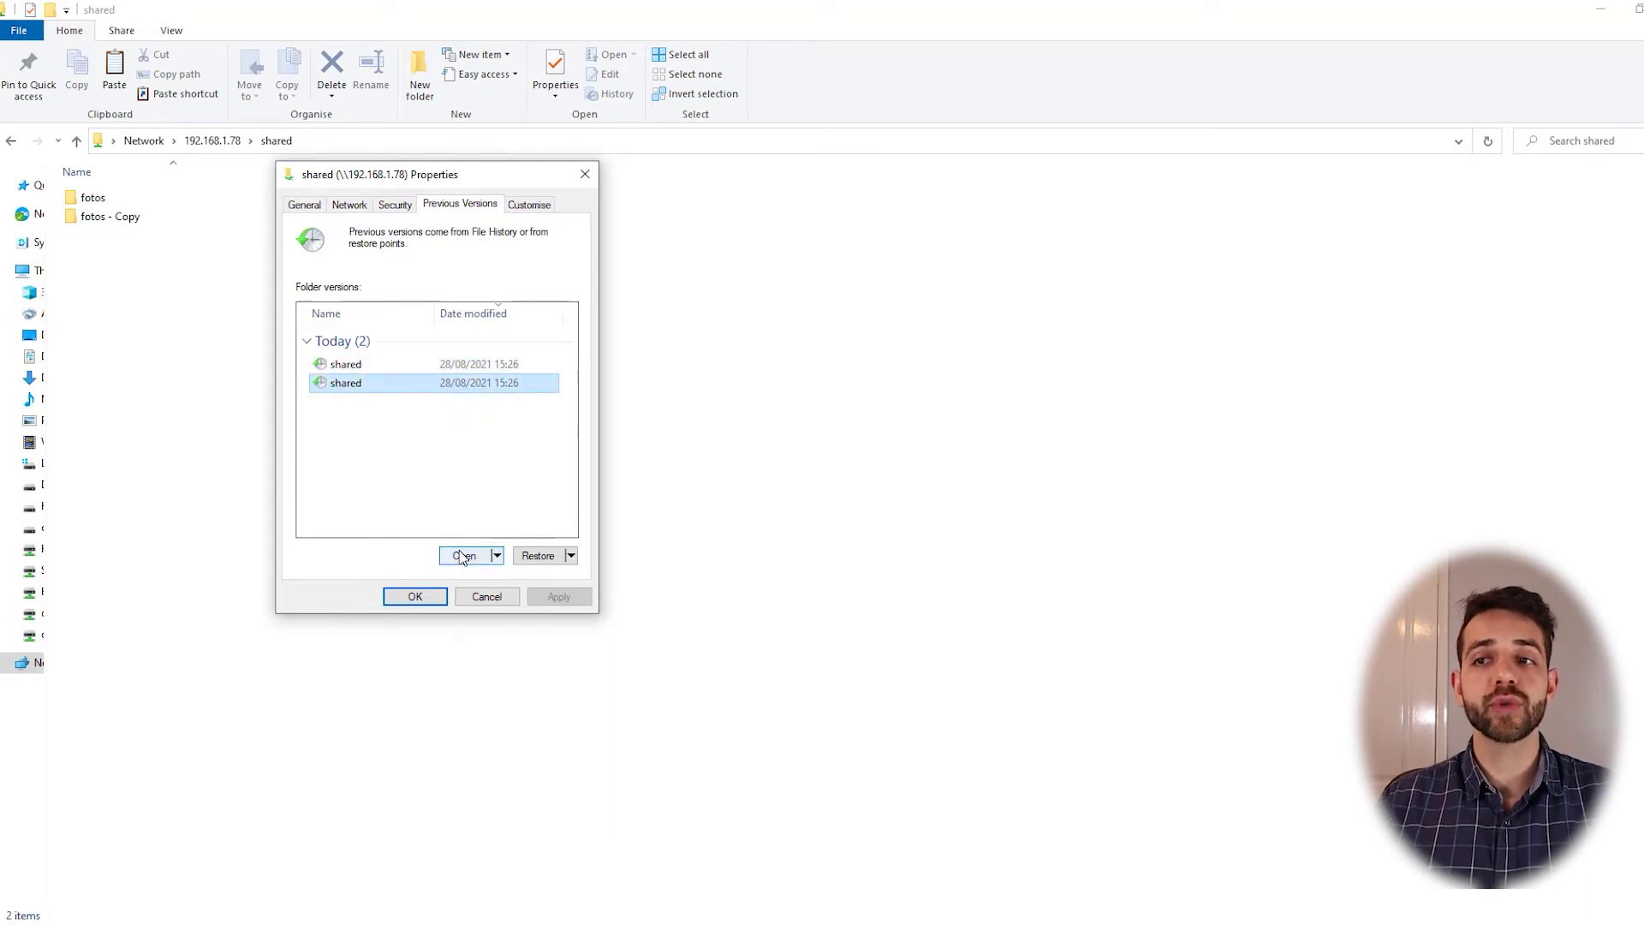
{"action": "left_click", "coordinate": [463, 557]}
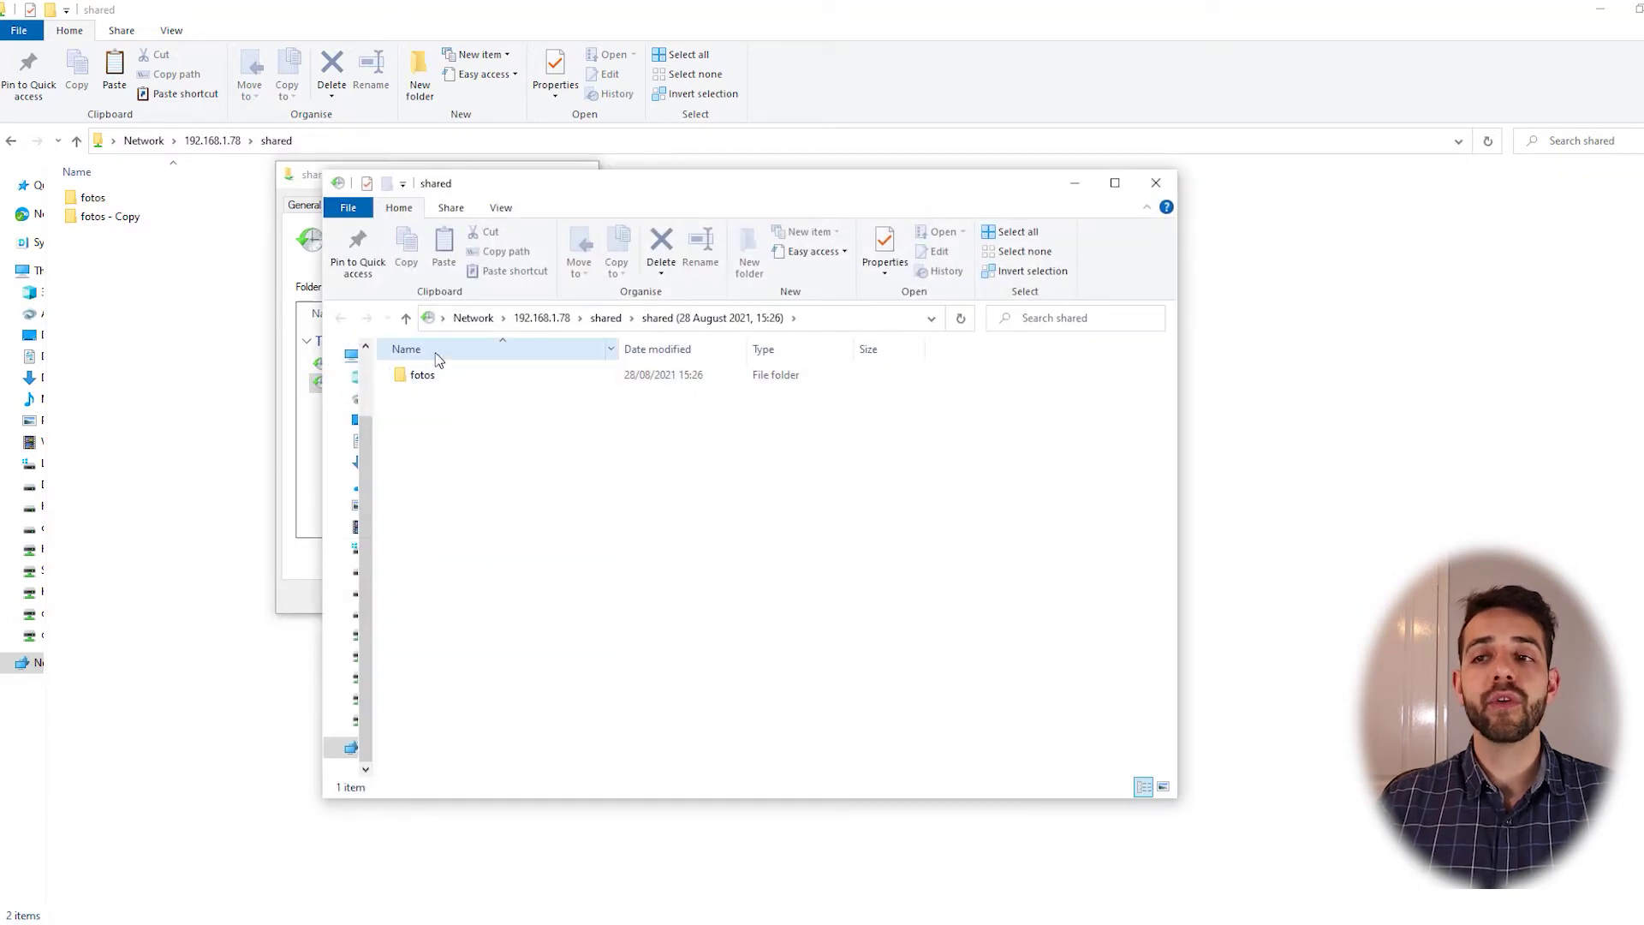
- Browse the first previous version of shared, then close its window
{"action": "left_click", "coordinate": [1156, 182]}
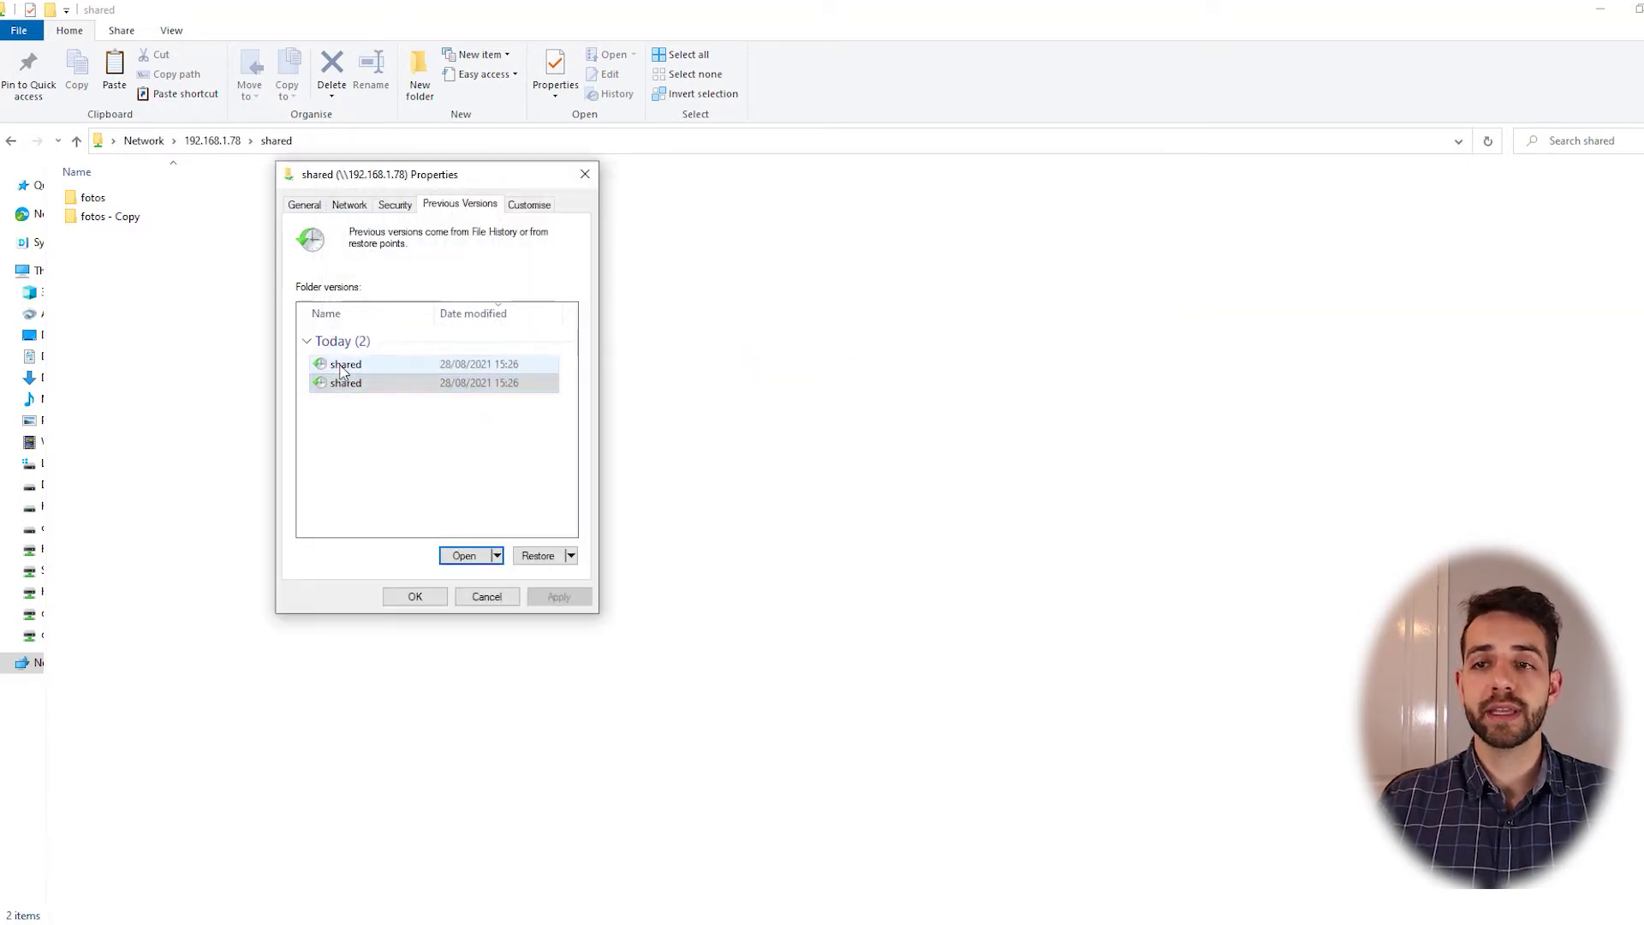
{"action": "left_click", "coordinate": [341, 367]}
{"action": "left_click", "coordinate": [464, 555]}
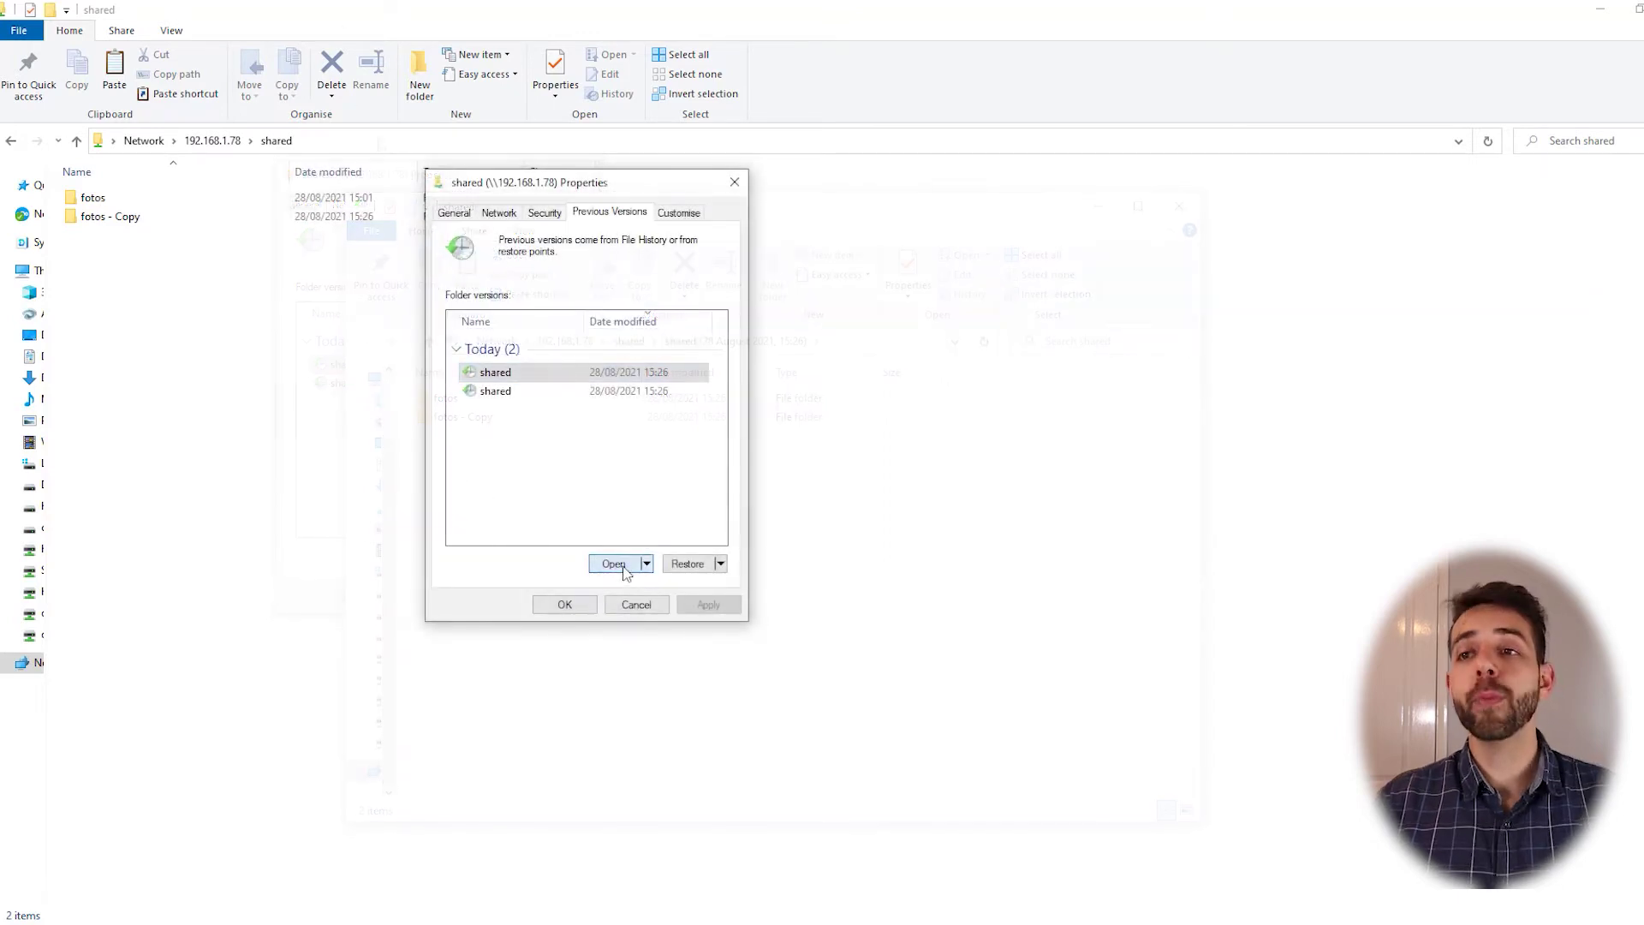
{"action": "left_click", "coordinate": [614, 563]}
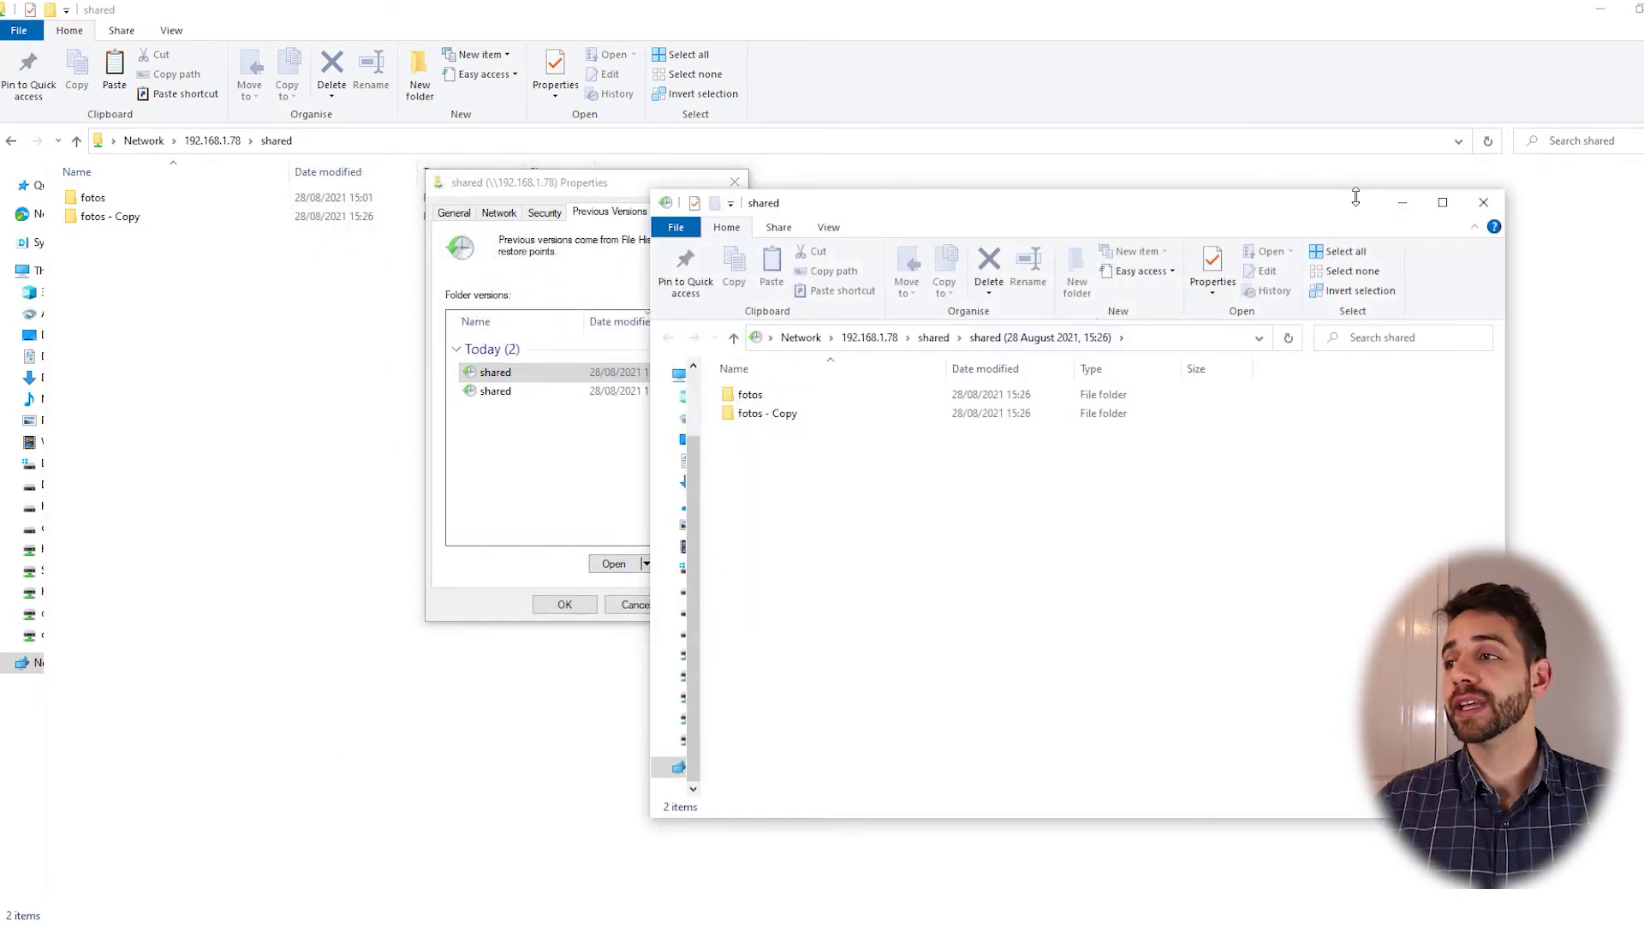
{"action": "left_click", "coordinate": [1484, 202]}
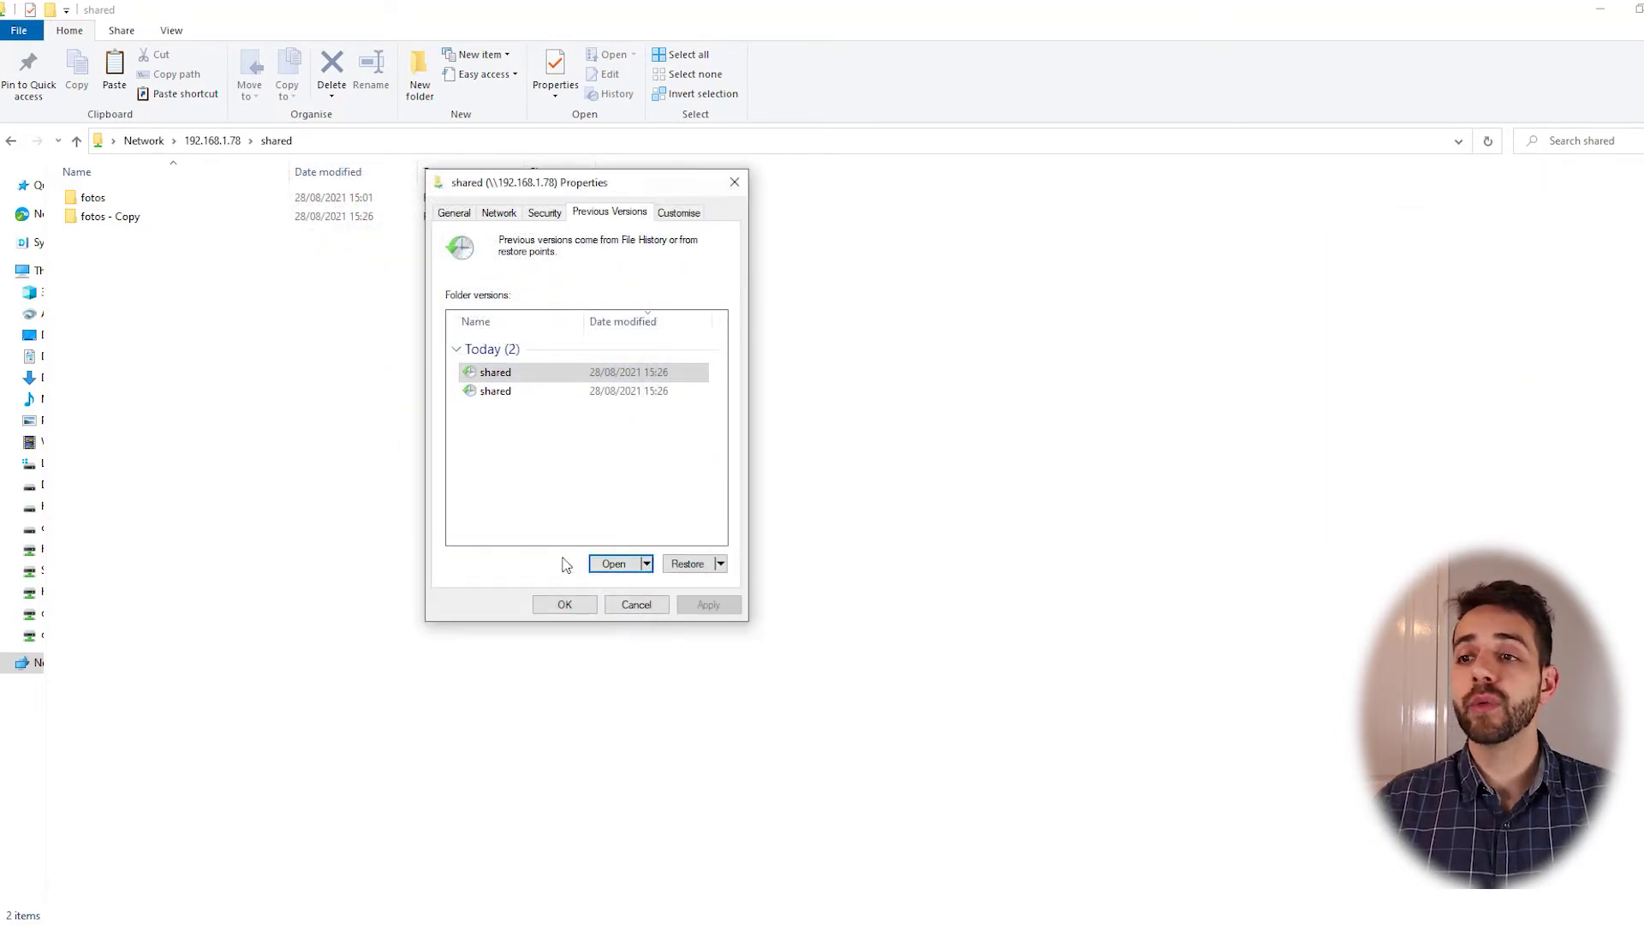
{"action": "left_click", "coordinate": [544, 213]}
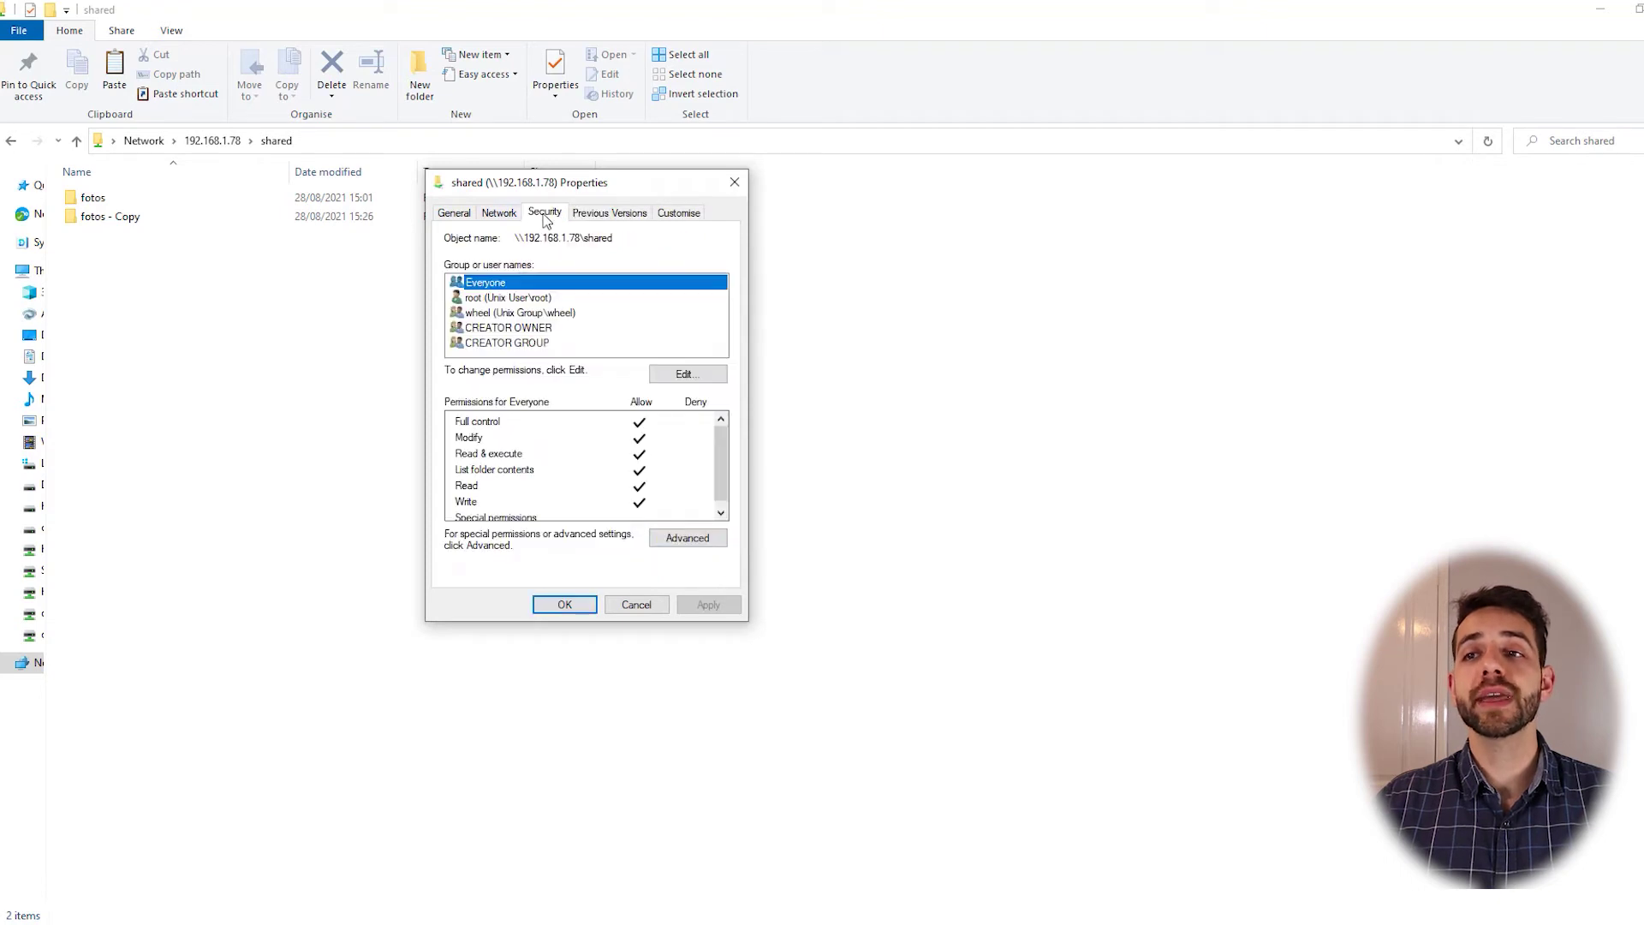
{"action": "left_click", "coordinate": [499, 296]}
{"action": "left_click", "coordinate": [498, 286]}
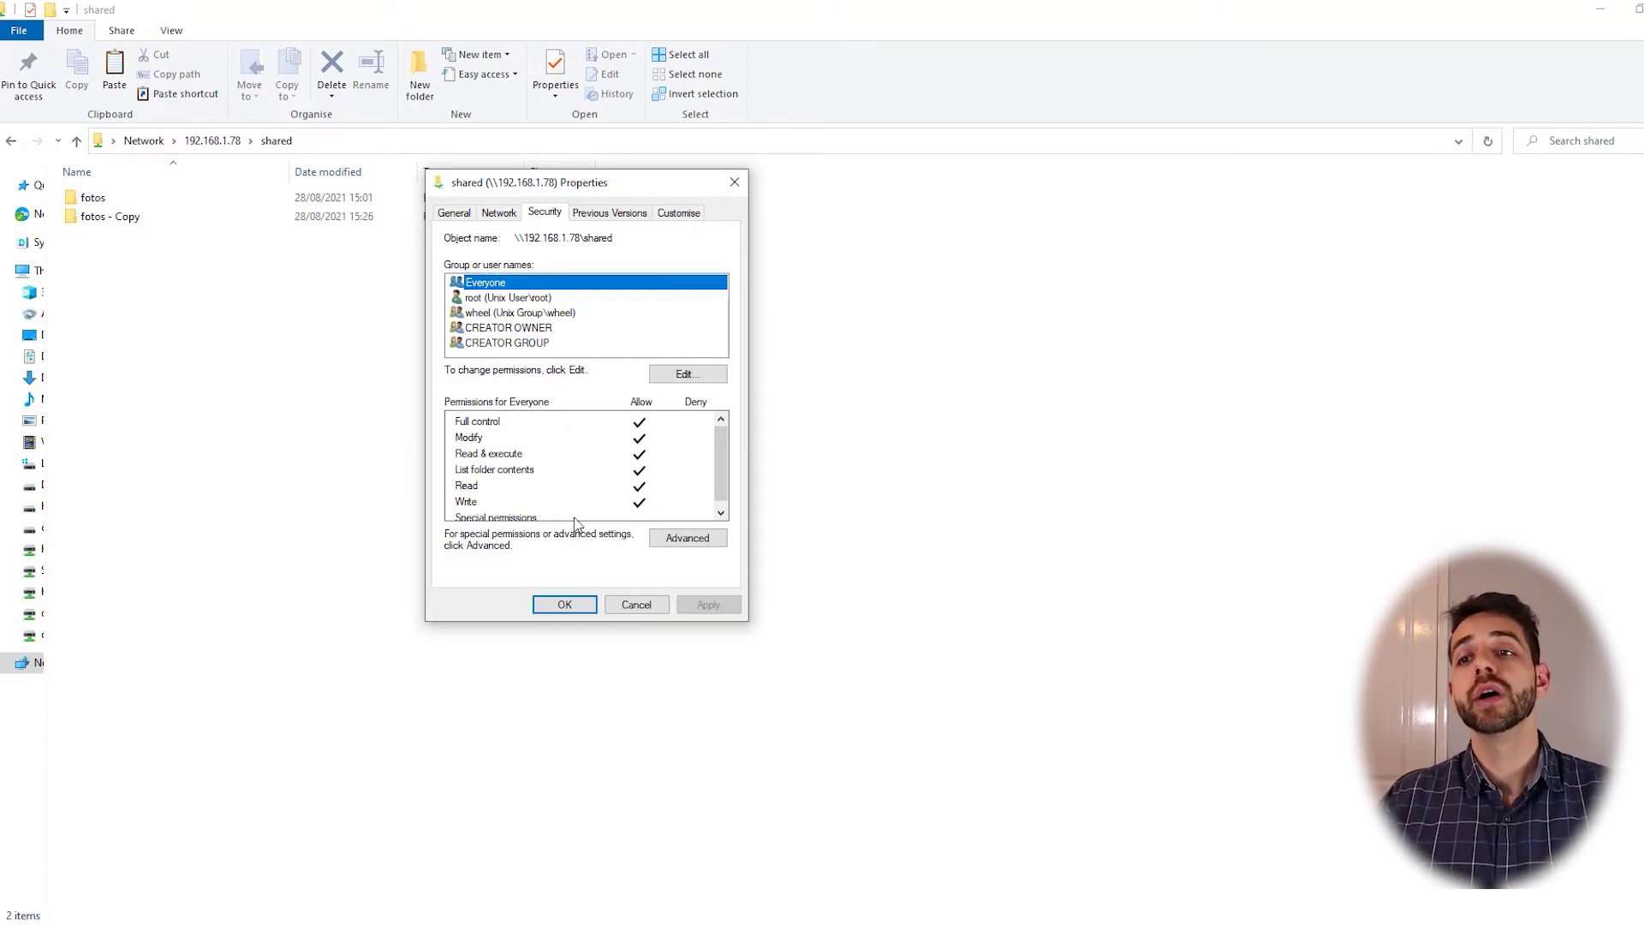
{"action": "scroll", "coordinate": [599, 454], "scroll_direction": "down", "scroll_amount": 1}
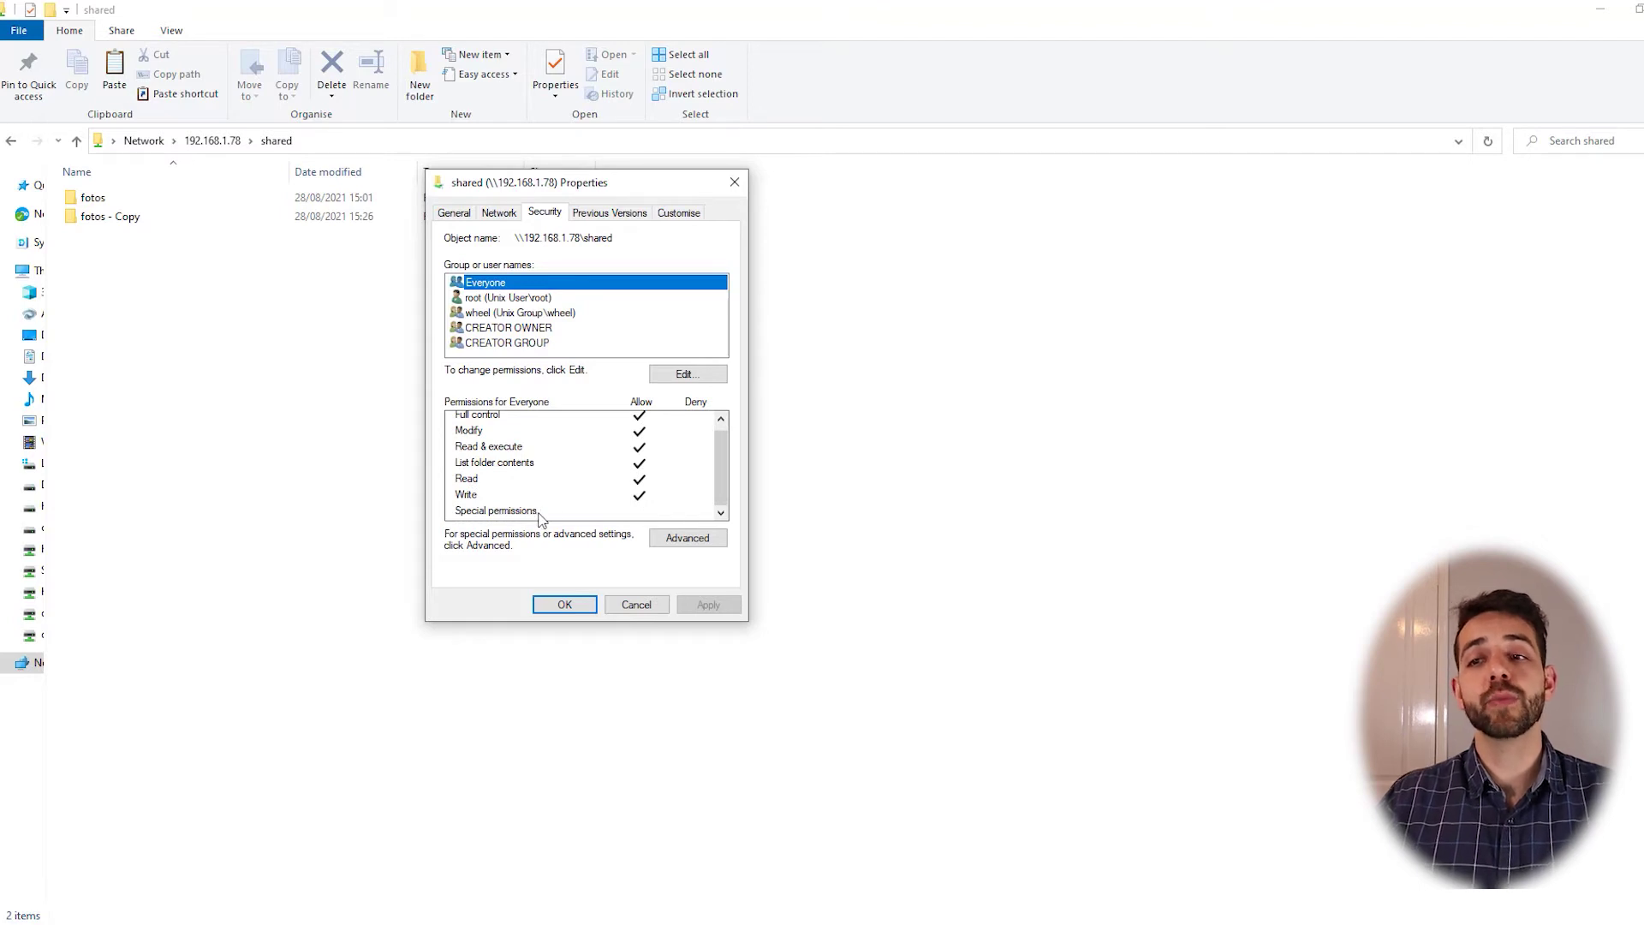
{"action": "scroll", "coordinate": [565, 432], "scroll_direction": "up", "scroll_amount": 1}
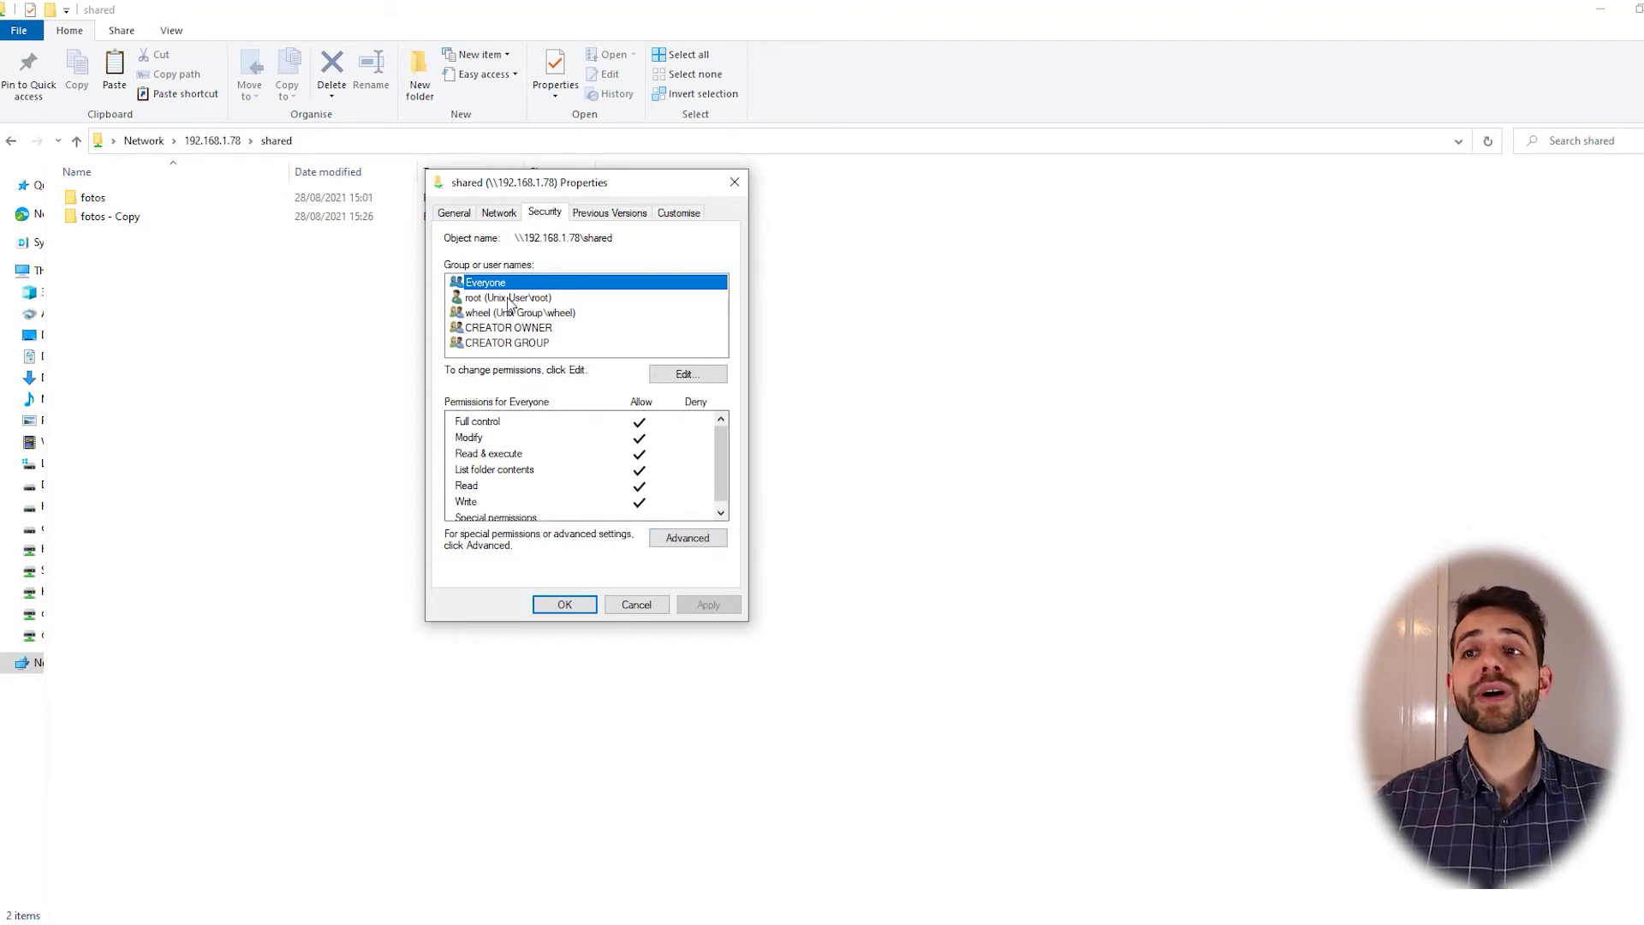
{"action": "left_click", "coordinate": [599, 224]}
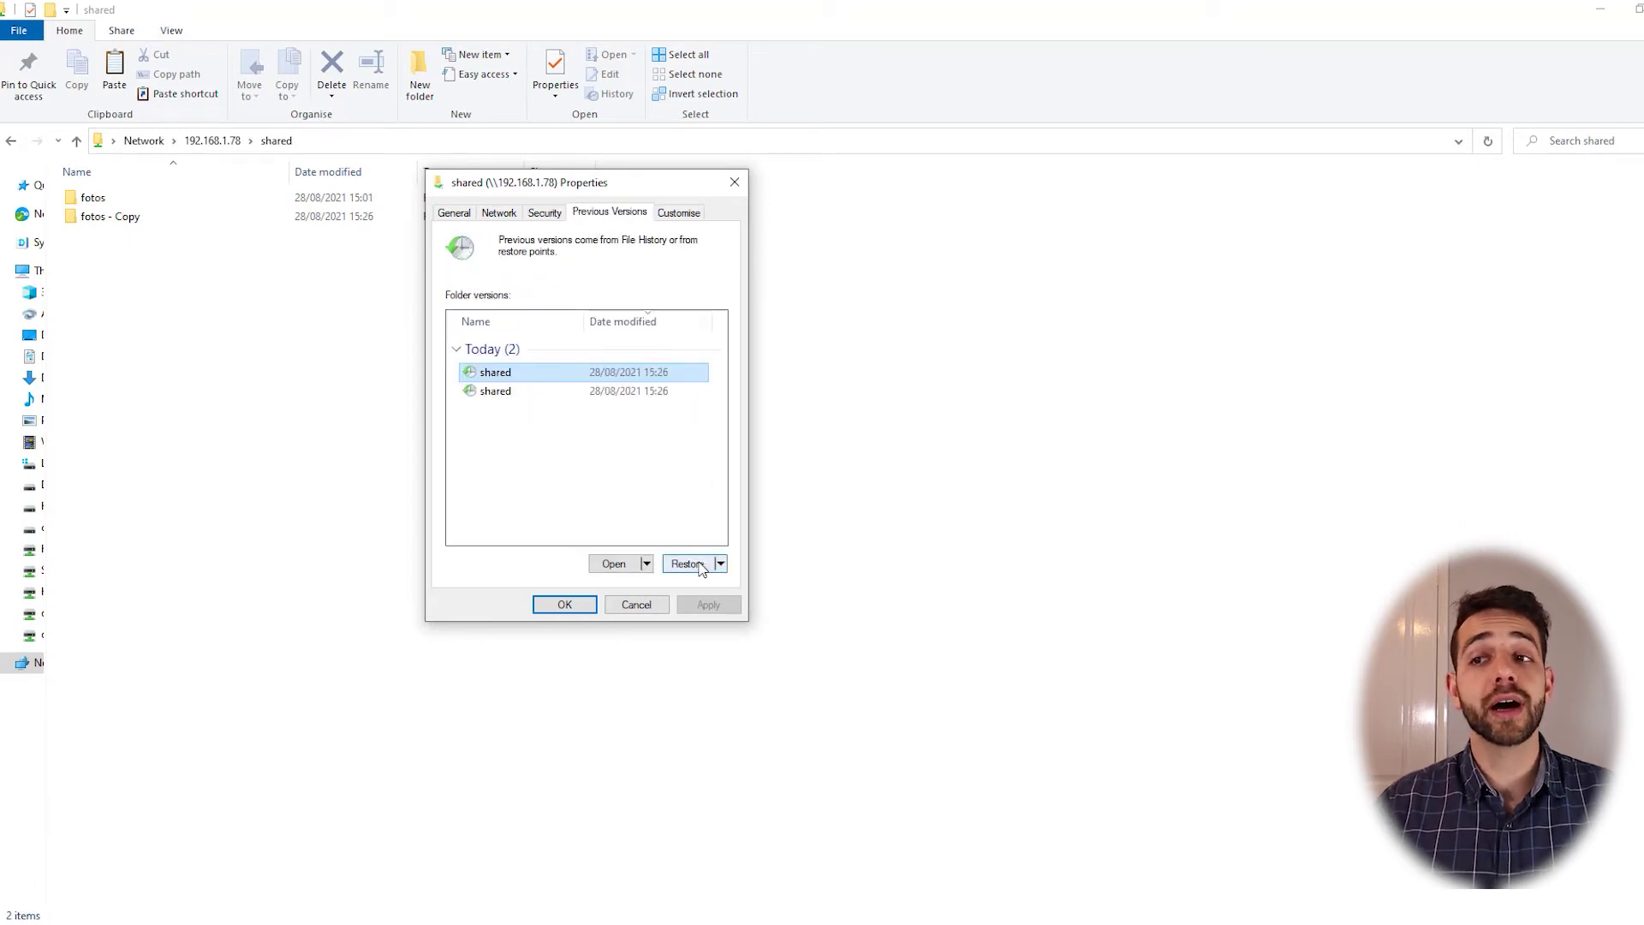
{"action": "left_click", "coordinate": [649, 606]}
- Permanently delete the fotos - Copy folder from shared
{"action": "left_click", "coordinate": [128, 216]}
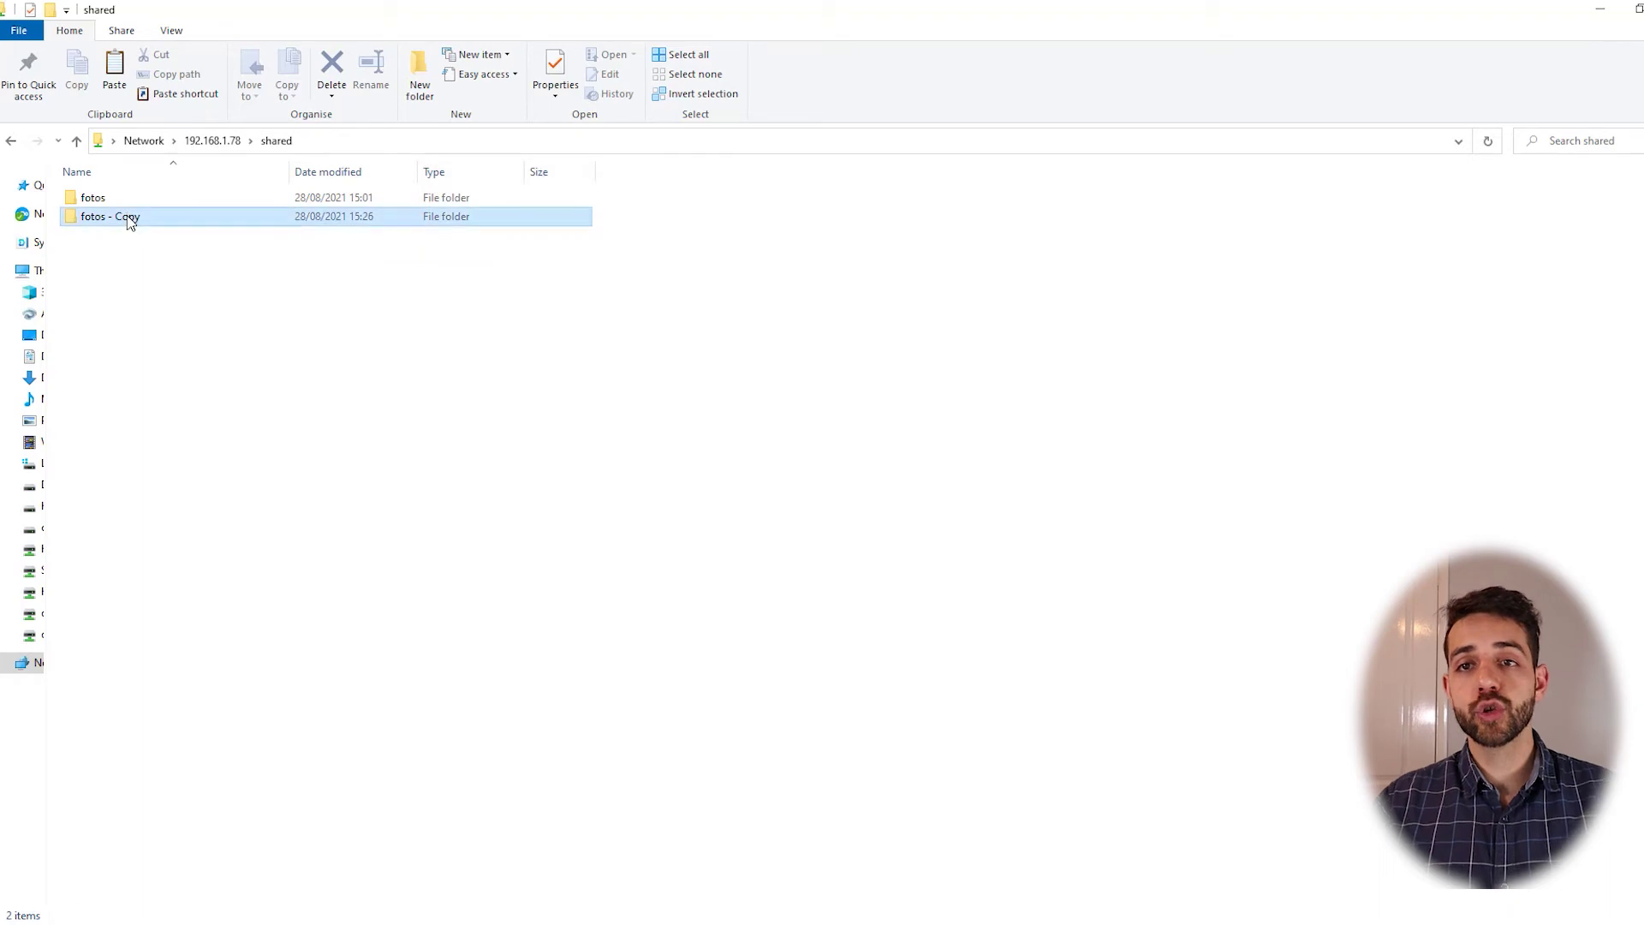
{"action": "key", "text": "Delete"}
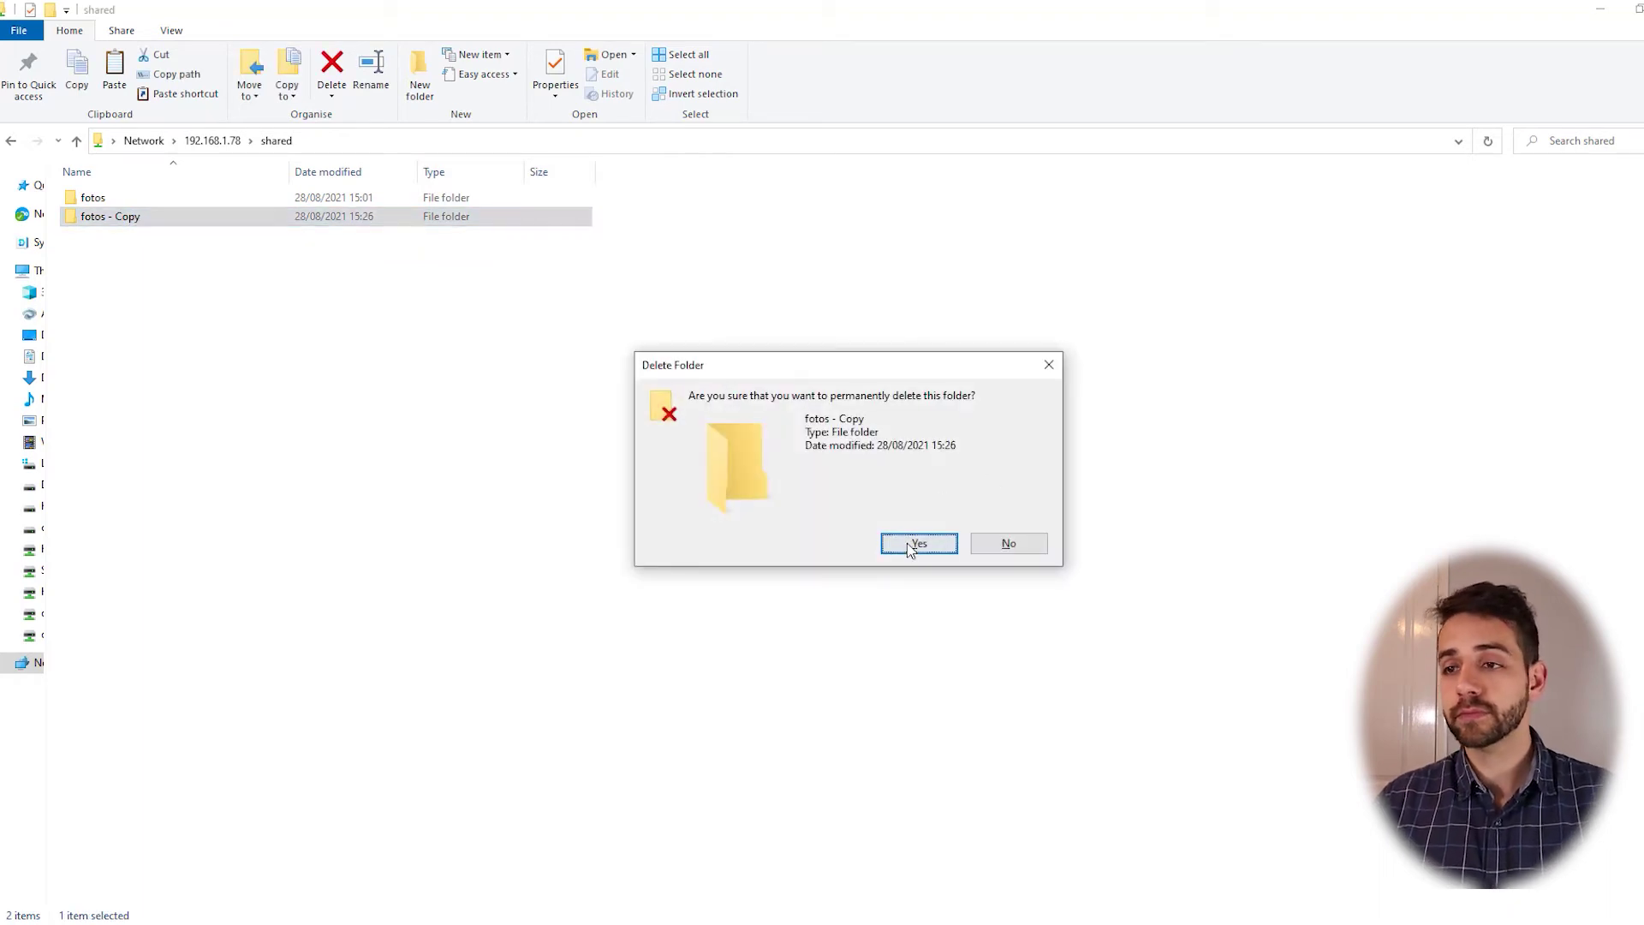
{"action": "left_click", "coordinate": [913, 539]}
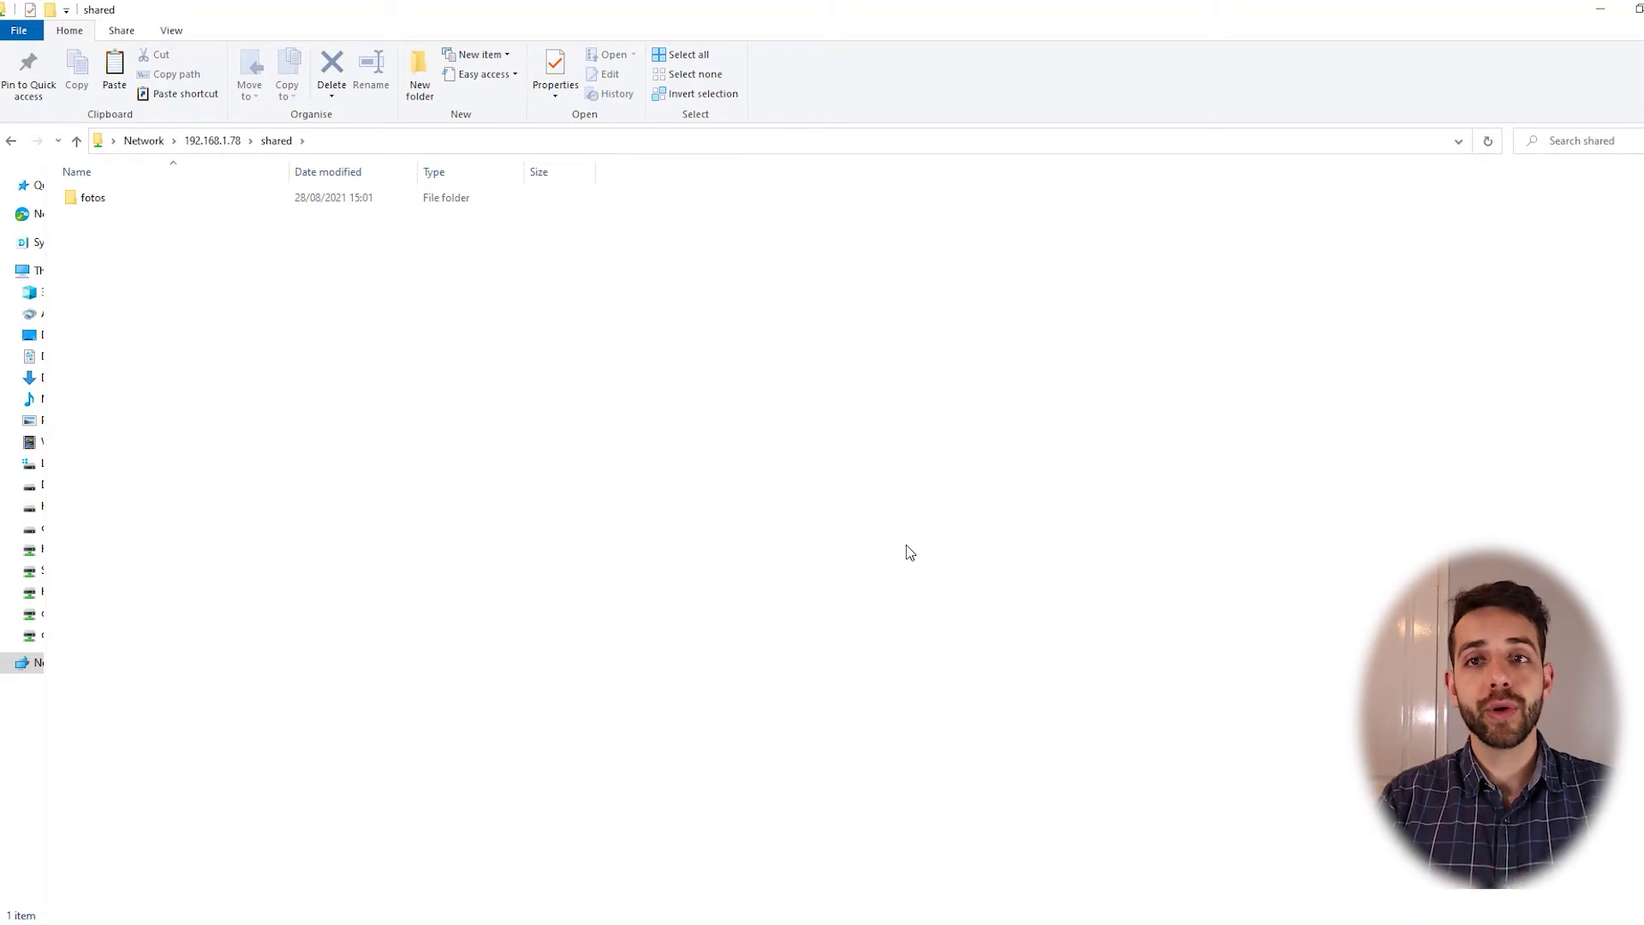
- Copy fotos - Copy back into shared from its 15:26 previous version
{"action": "right_click", "coordinate": [369, 393]}
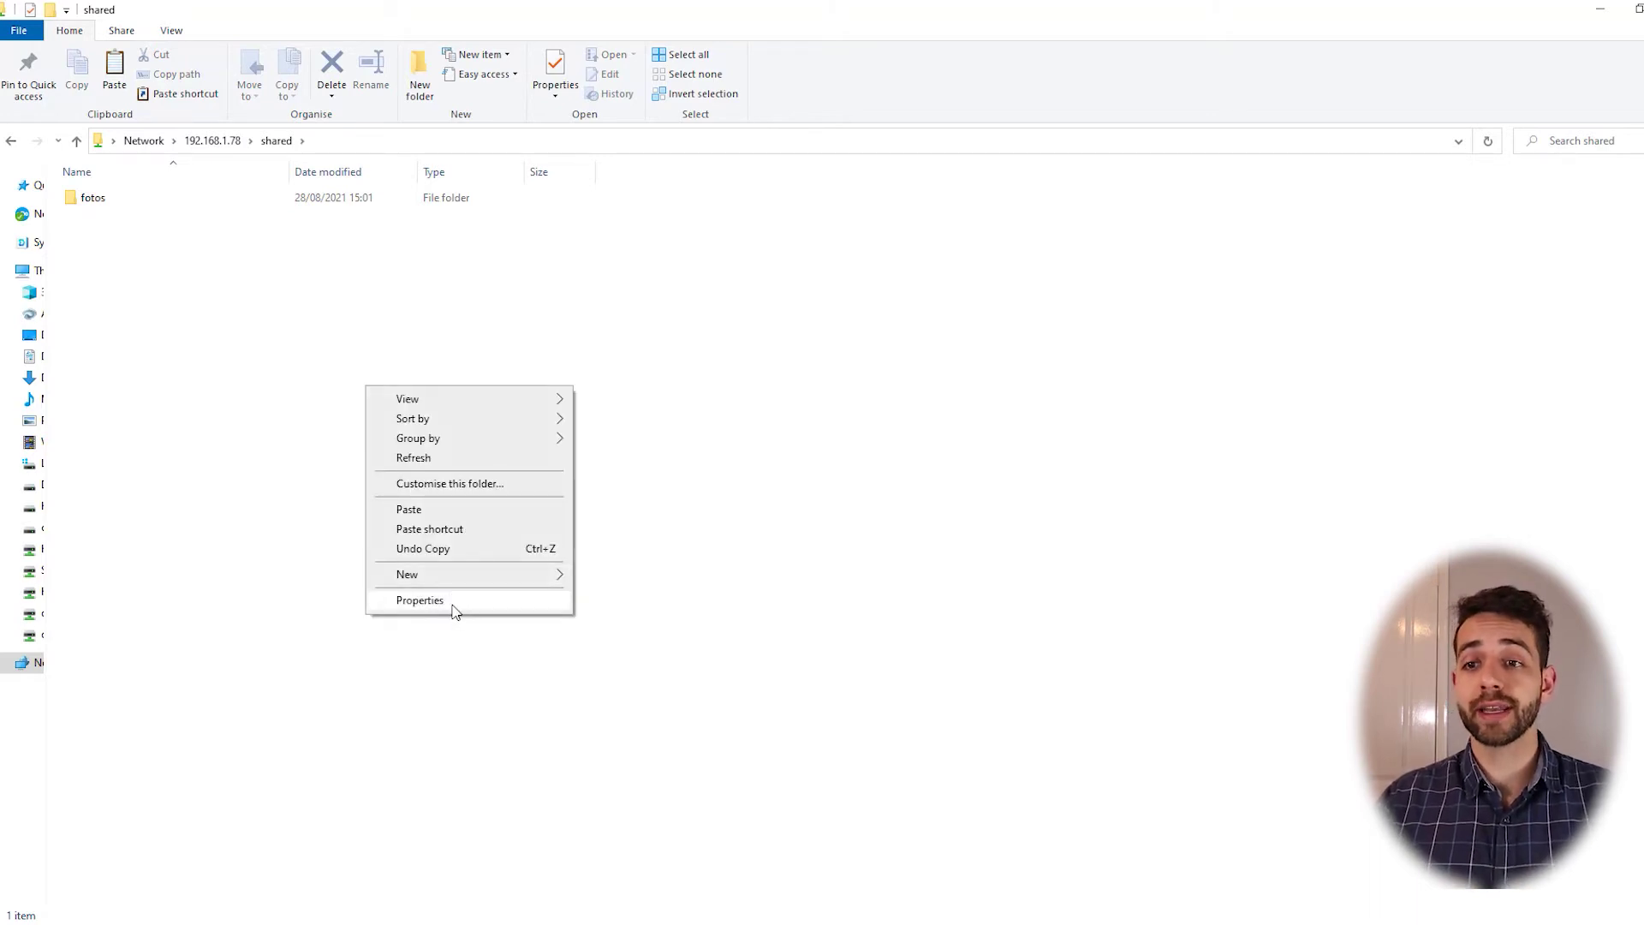
{"action": "left_click", "coordinate": [419, 601]}
{"action": "left_click", "coordinate": [193, 211]}
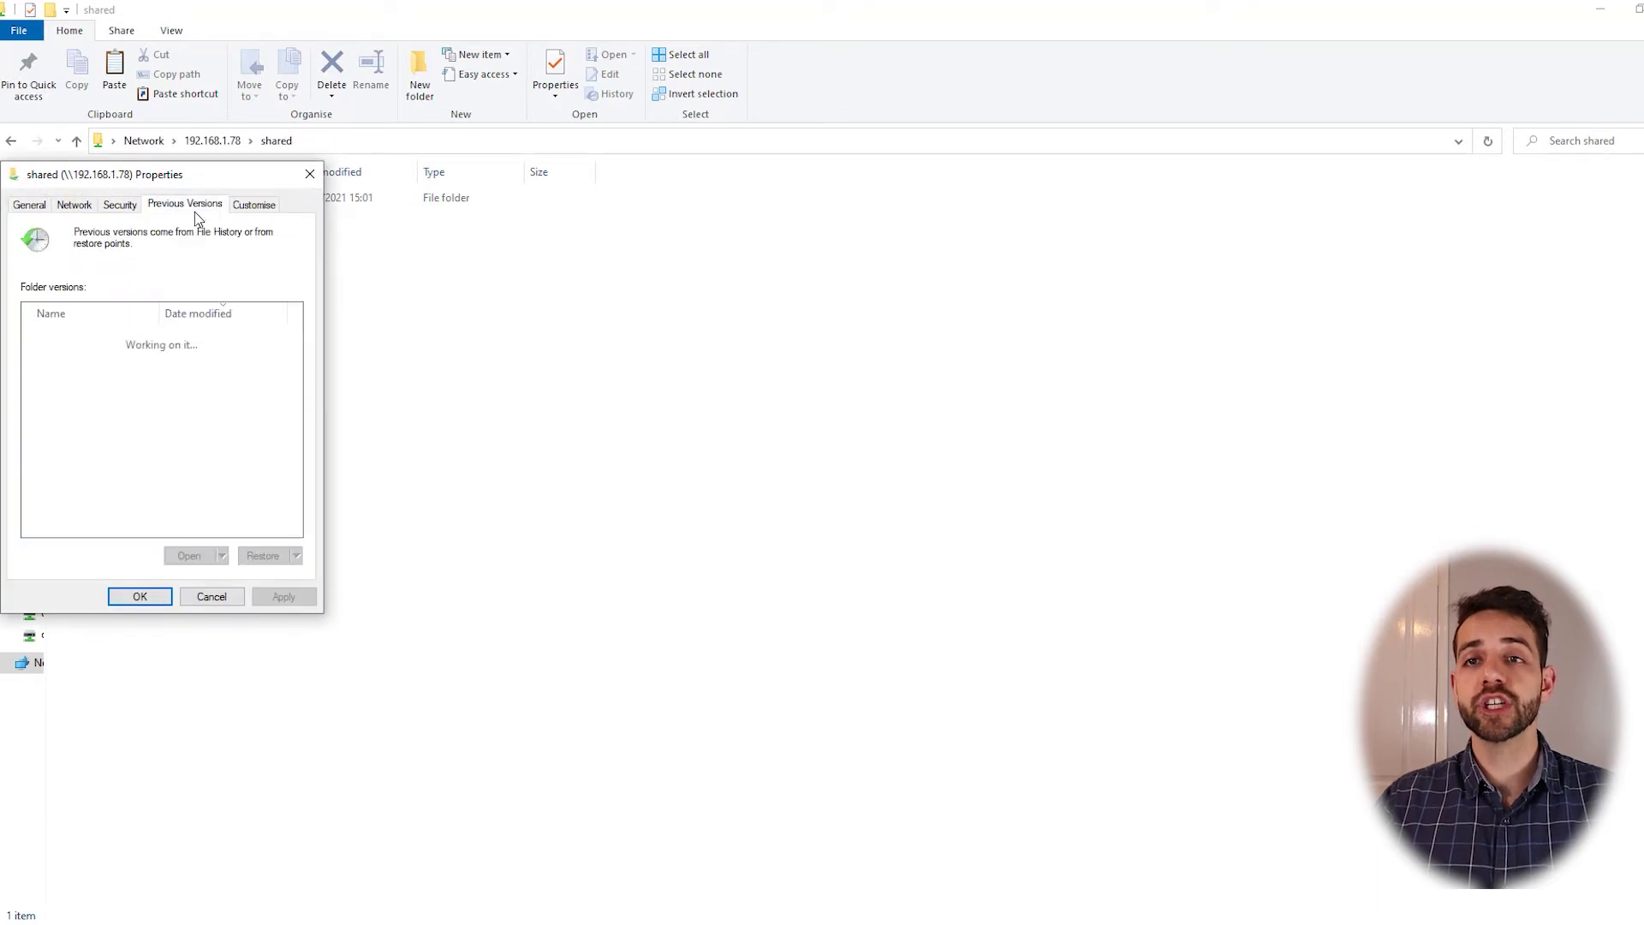
{"action": "left_click_drag", "start_coordinate": [202, 174], "coordinate": [619, 141]}
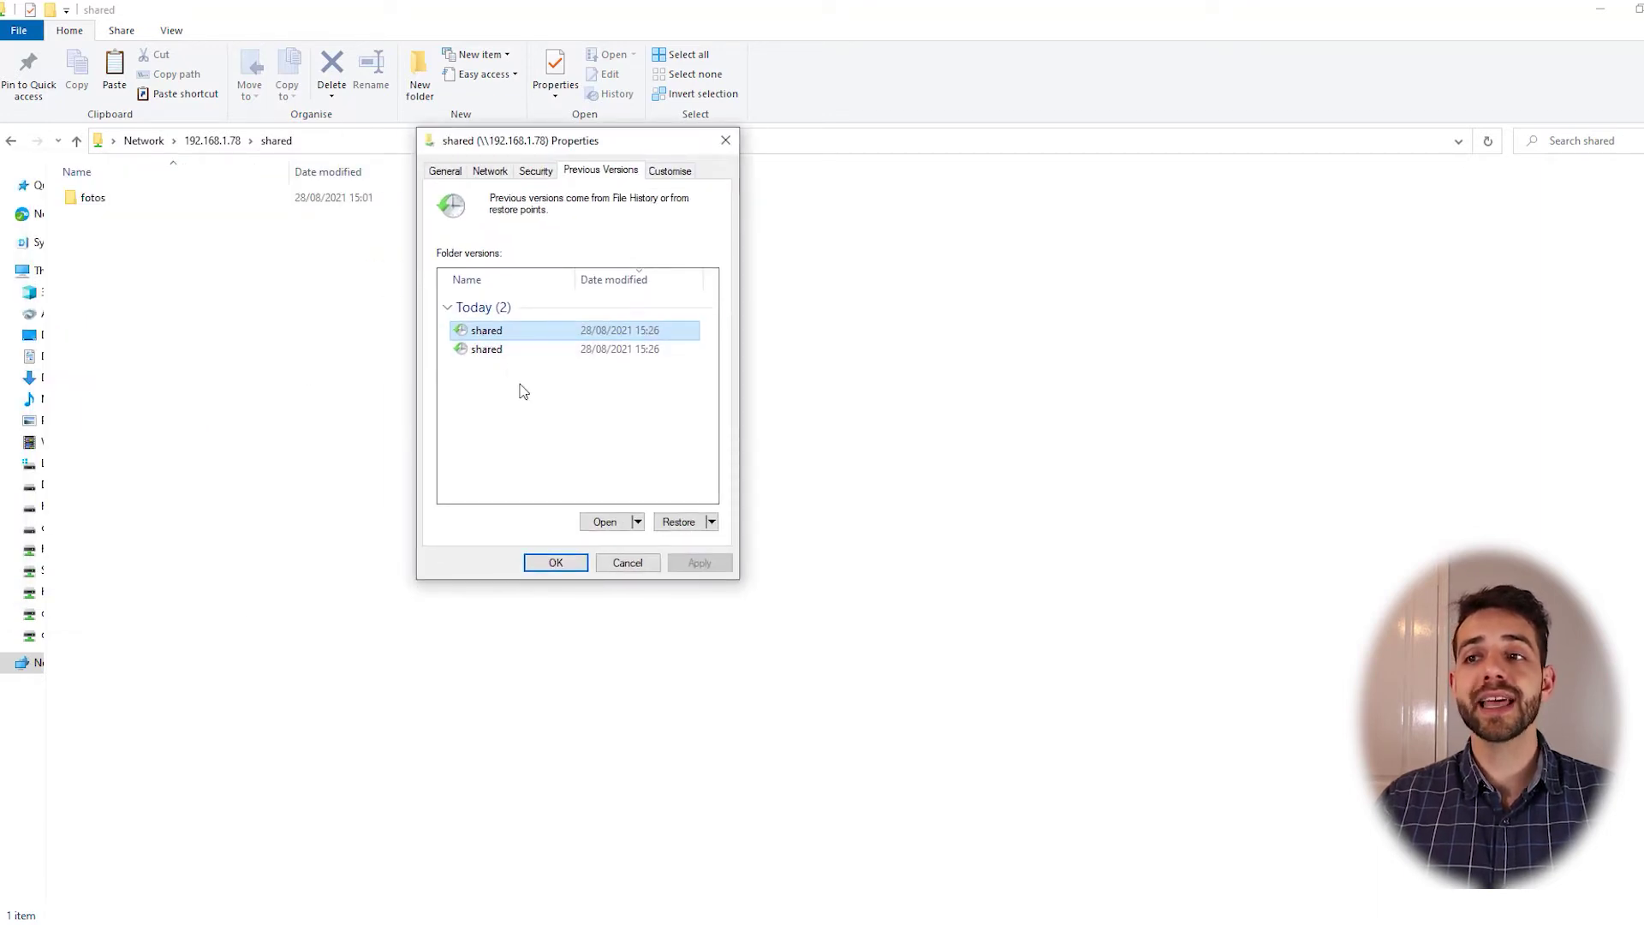
{"action": "left_click", "coordinate": [604, 522]}
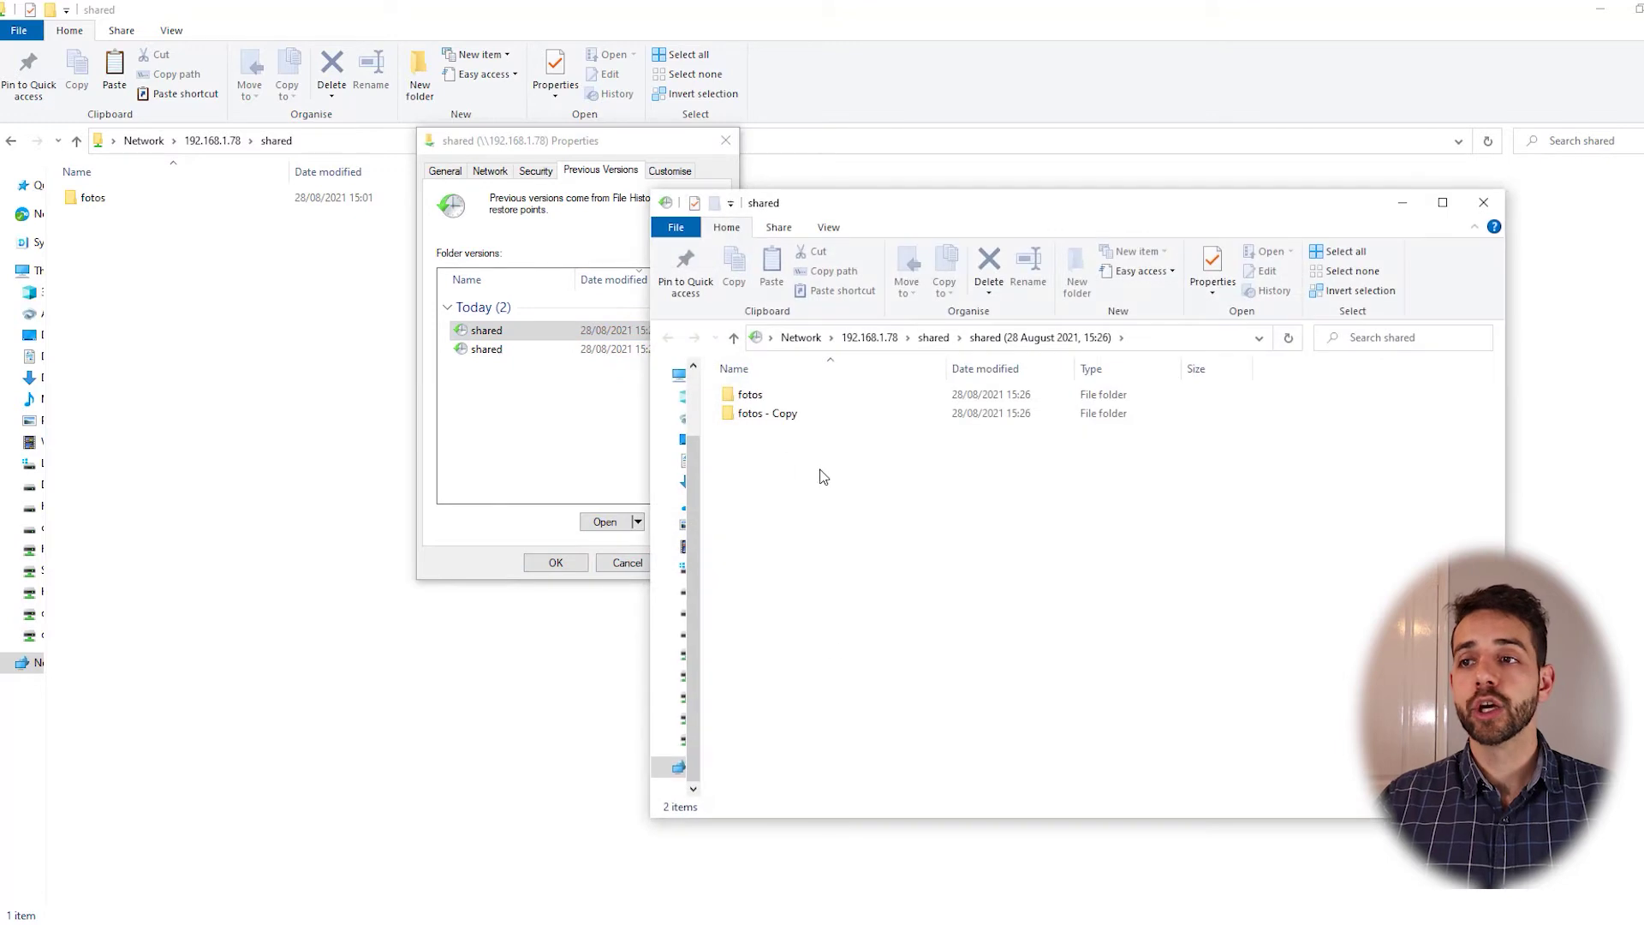
{"action": "left_click", "coordinate": [780, 417]}
{"action": "left_click_drag", "start_coordinate": [781, 420], "coordinate": [370, 729]}
{"action": "left_click", "coordinate": [866, 477]}
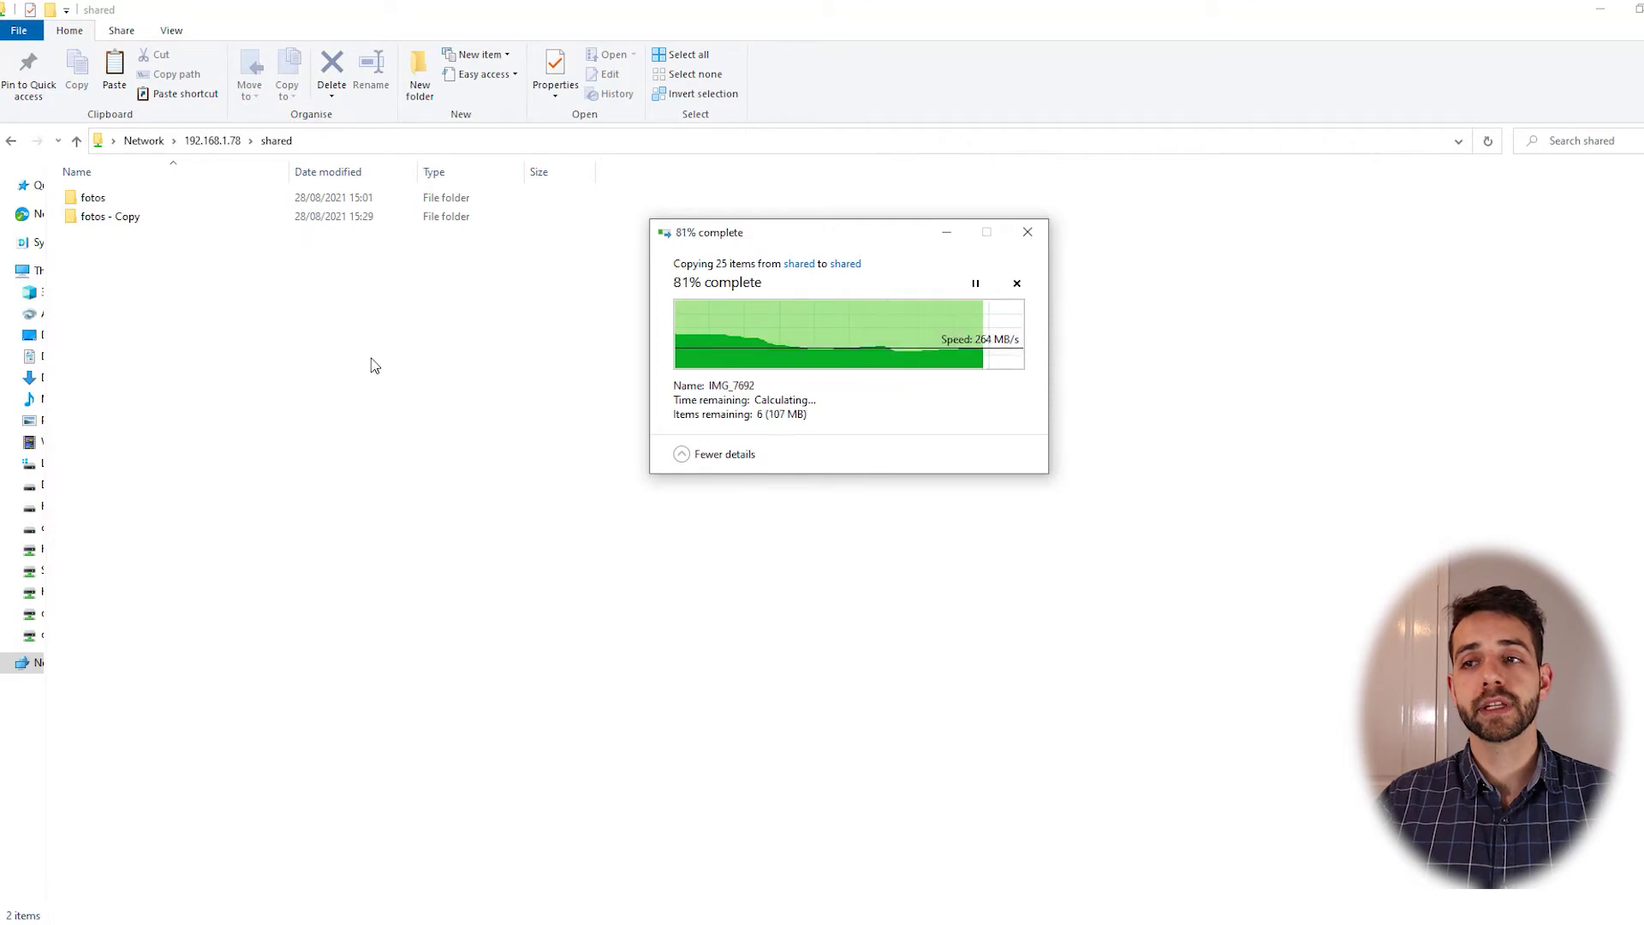
{"action": "left_click", "coordinate": [137, 216]}
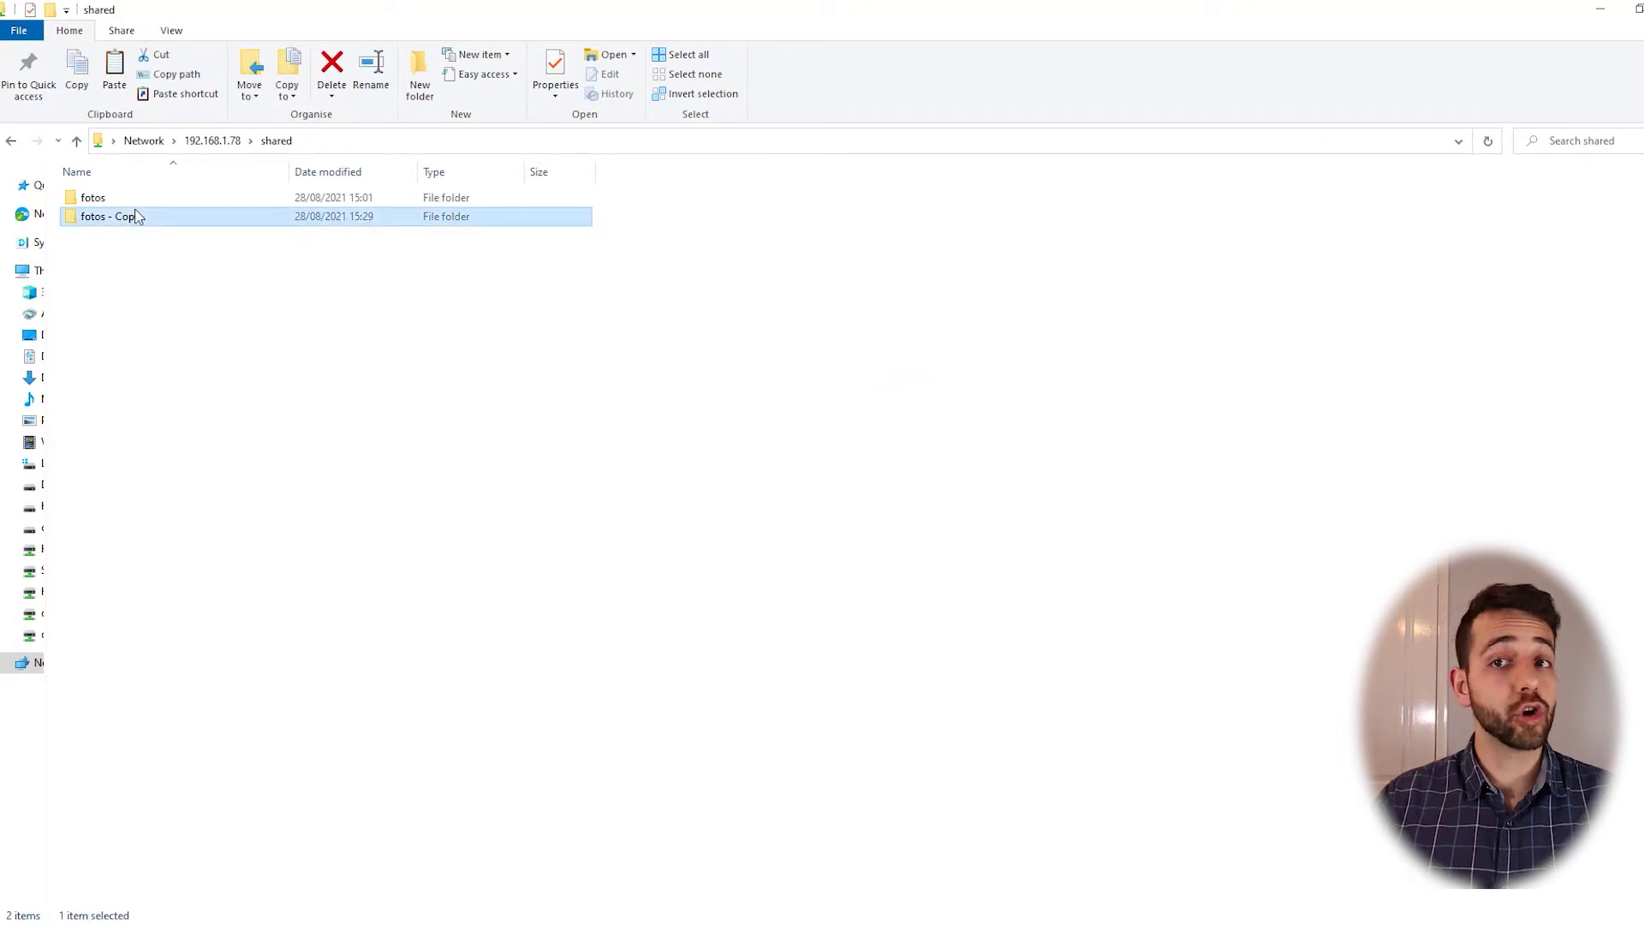
- Delete both fotos and fotos - Copy from the shared folder
{"action": "left_click_drag", "start_coordinate": [197, 298], "coordinate": [50, 183]}
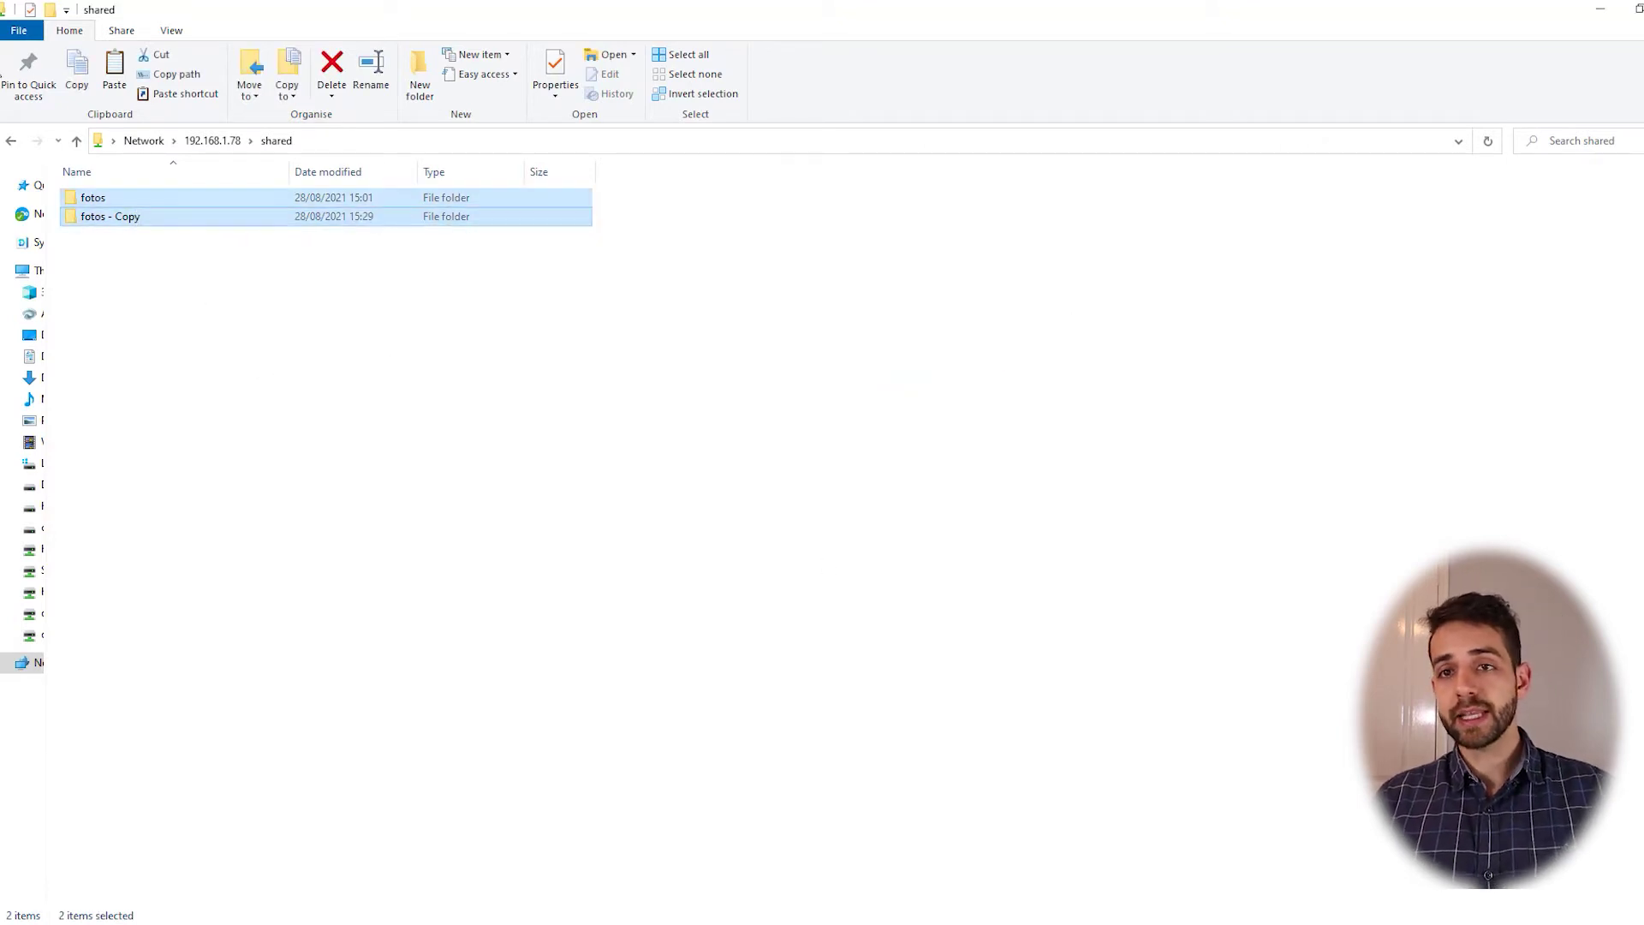
{"action": "key", "text": "Delete"}
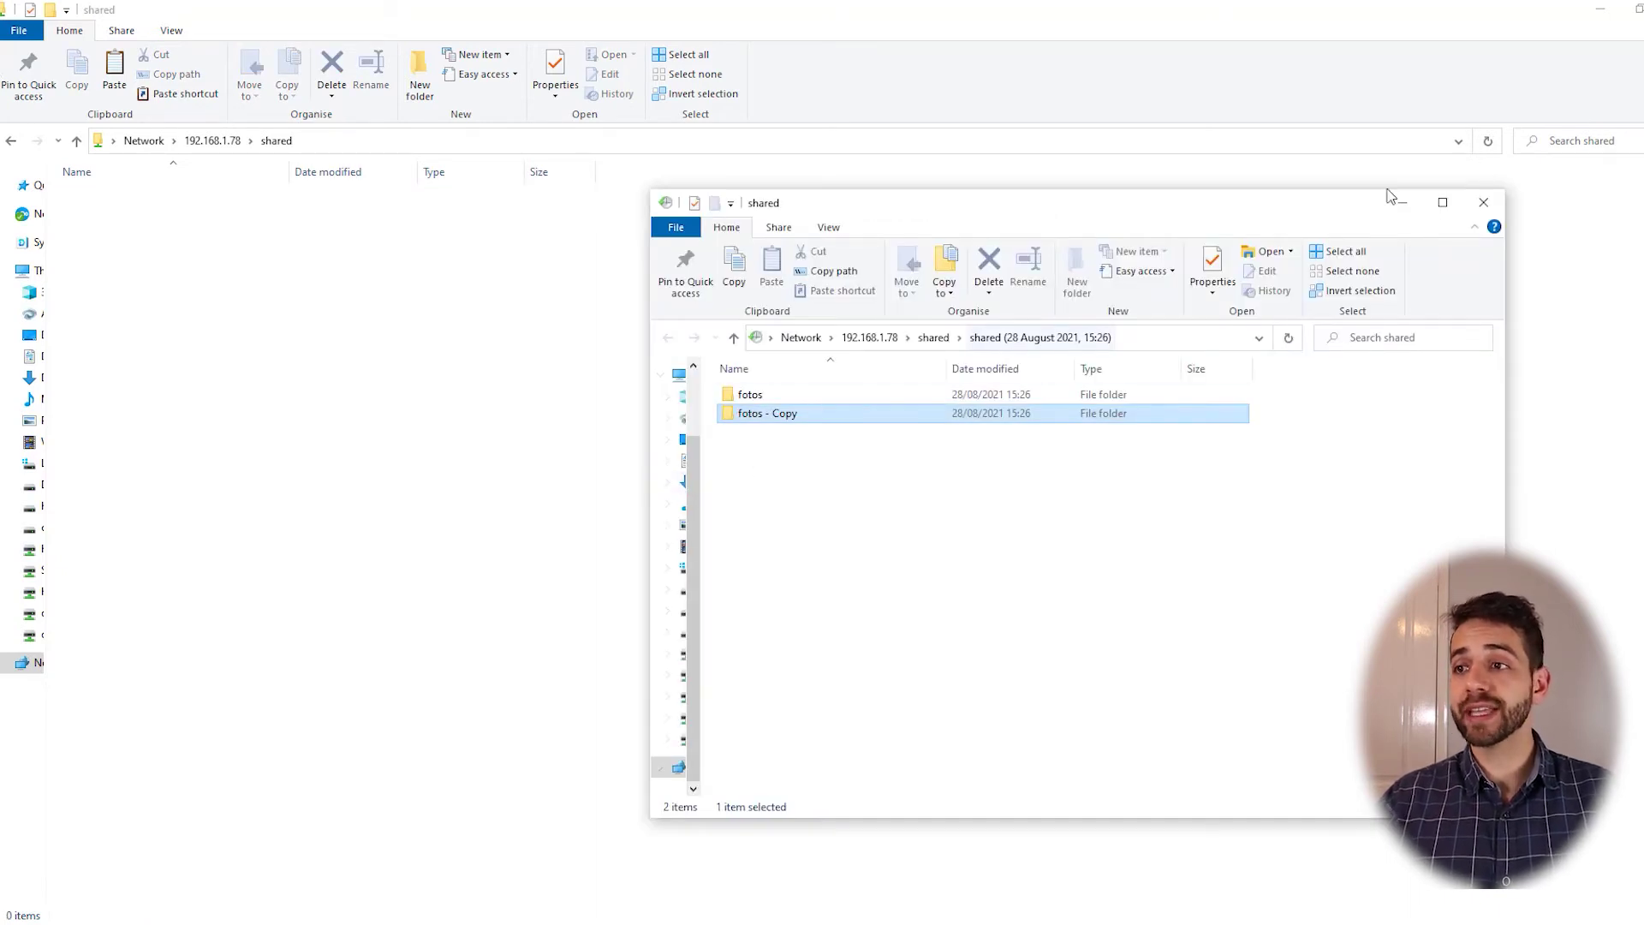
{"action": "left_click", "coordinate": [1483, 203]}
- Restore shared to its 15:26 previous version and check fotos - Copy's 24 items
{"action": "right_click", "coordinate": [765, 326]}
{"action": "left_click", "coordinate": [828, 541]}
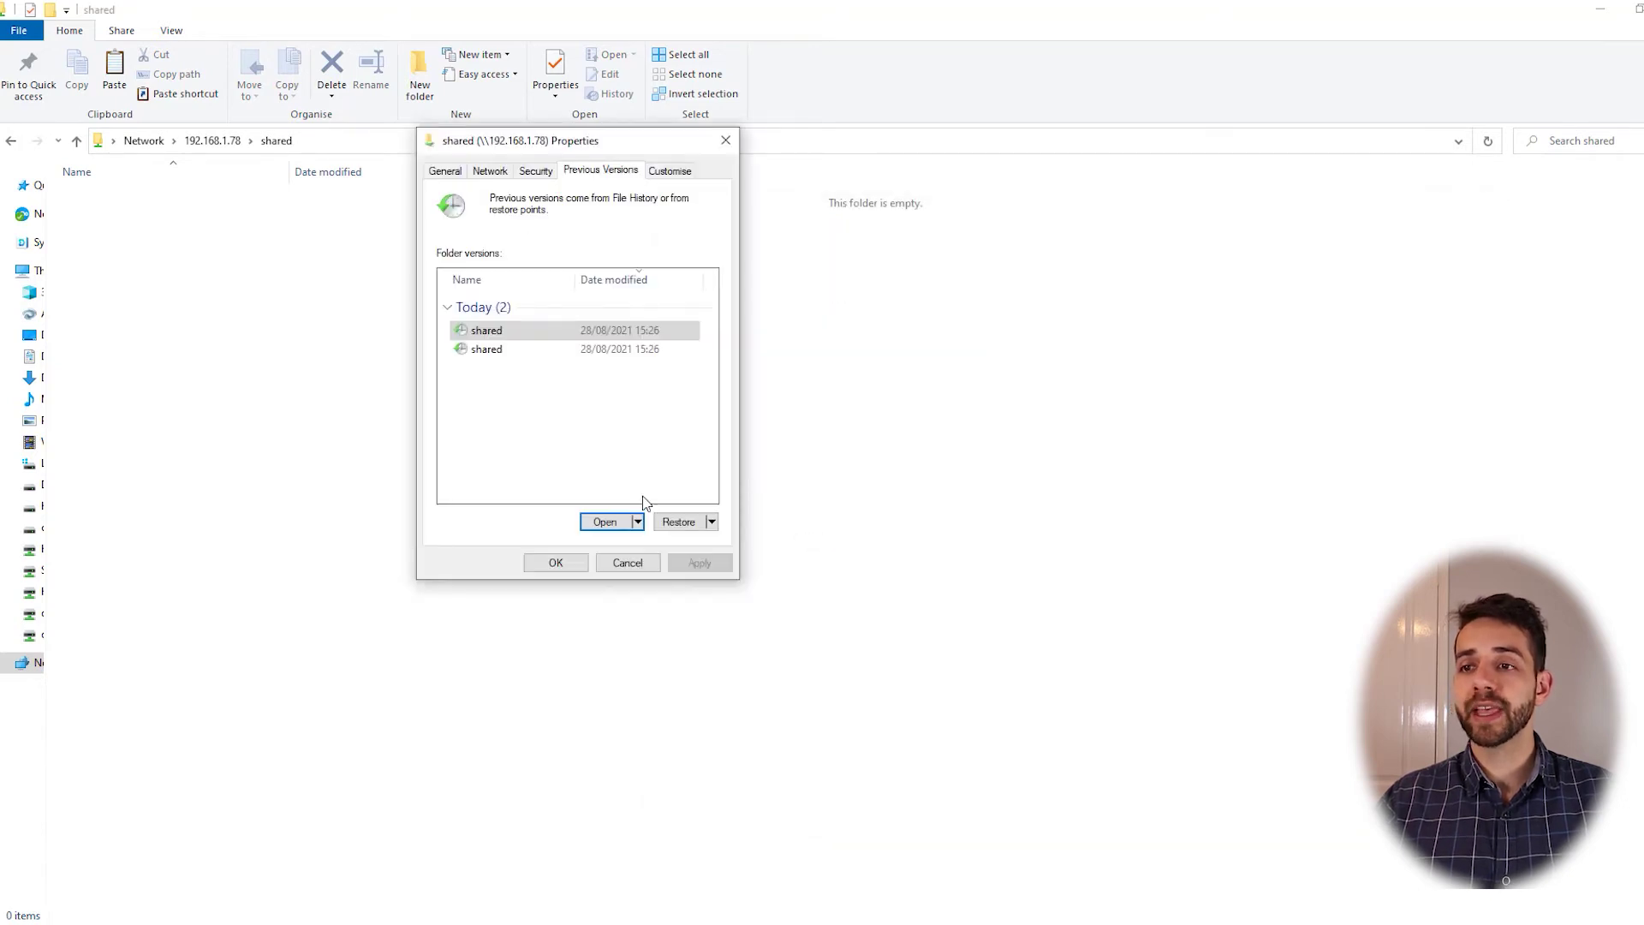
{"action": "left_click", "coordinate": [679, 522]}
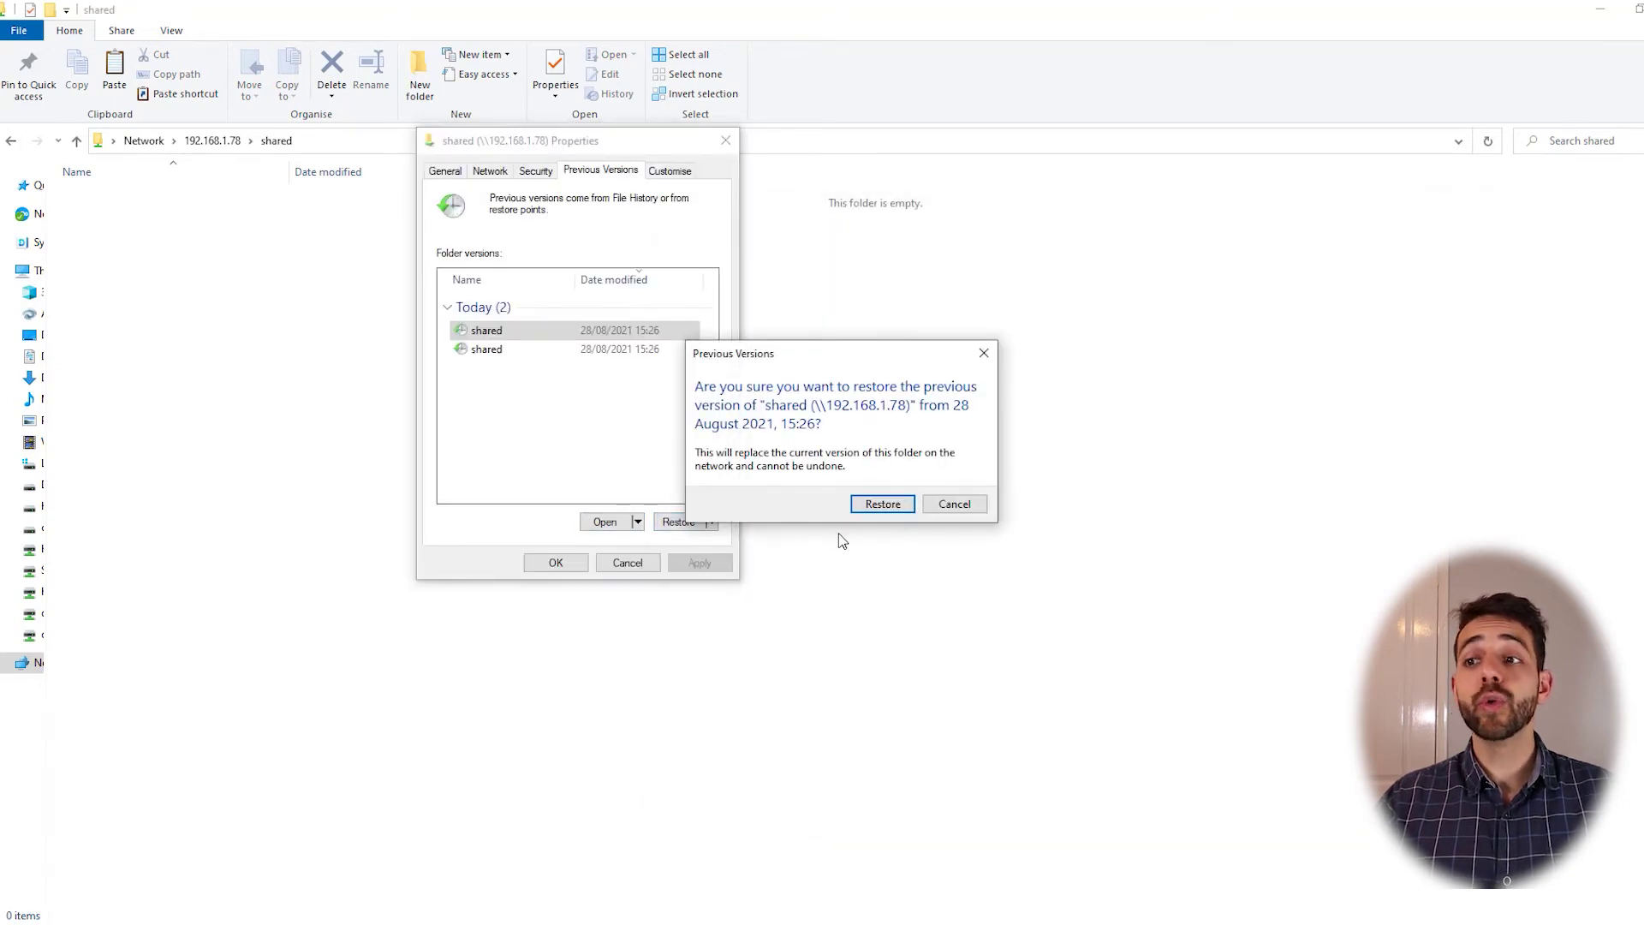
{"action": "left_click", "coordinate": [882, 503]}
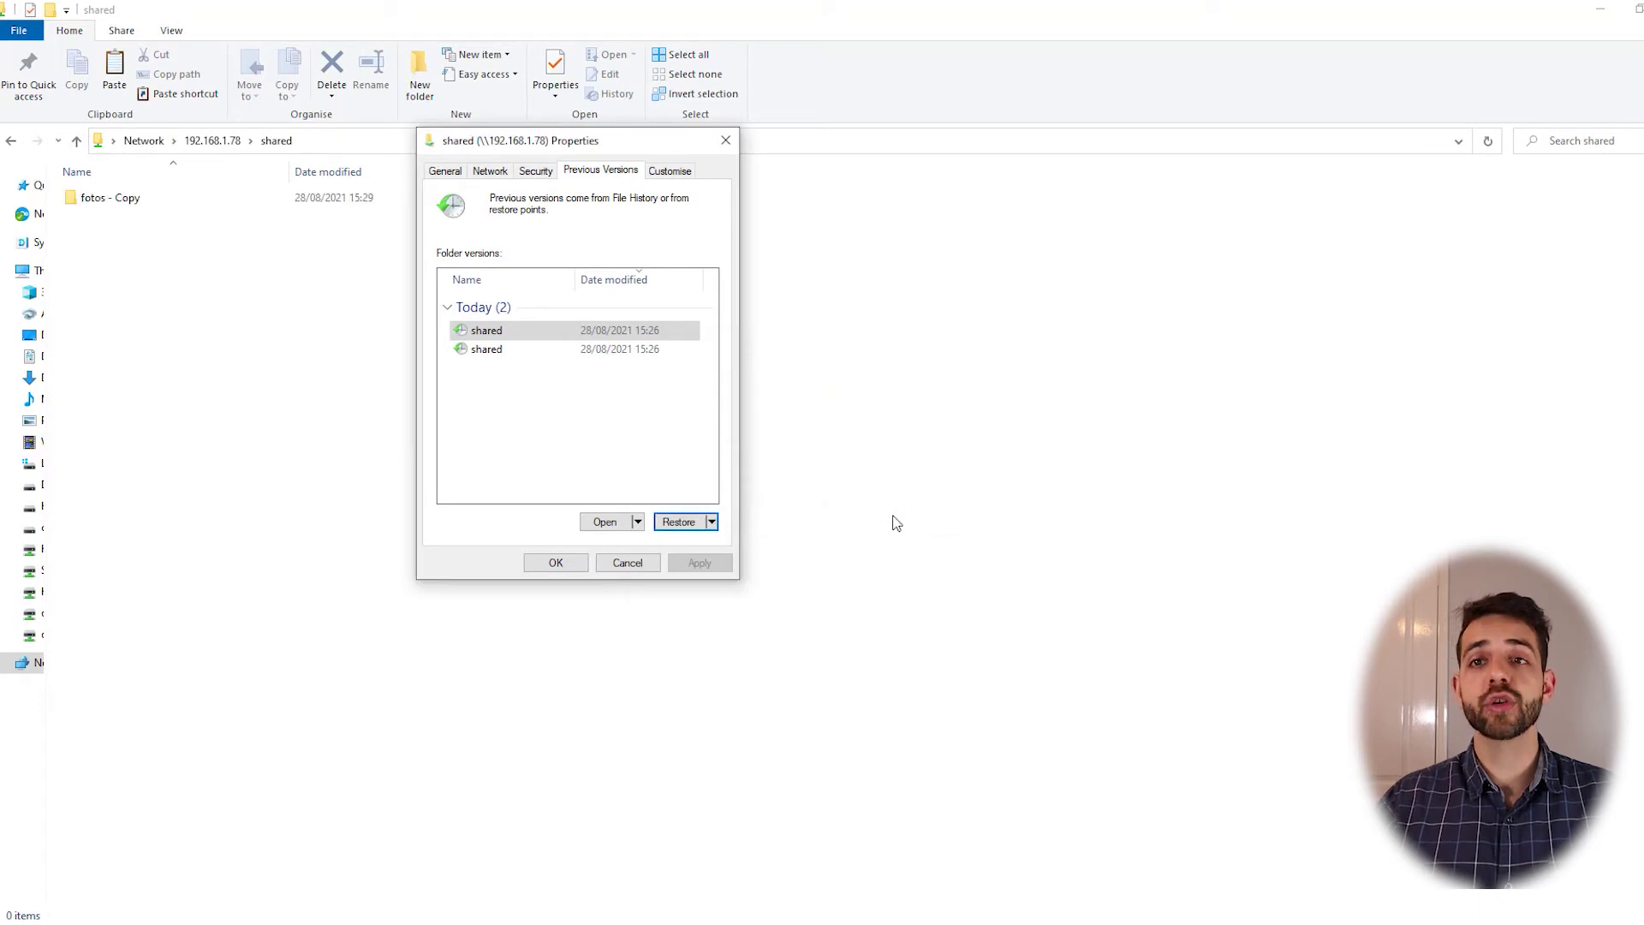
{"action": "double_click", "coordinate": [172, 219]}
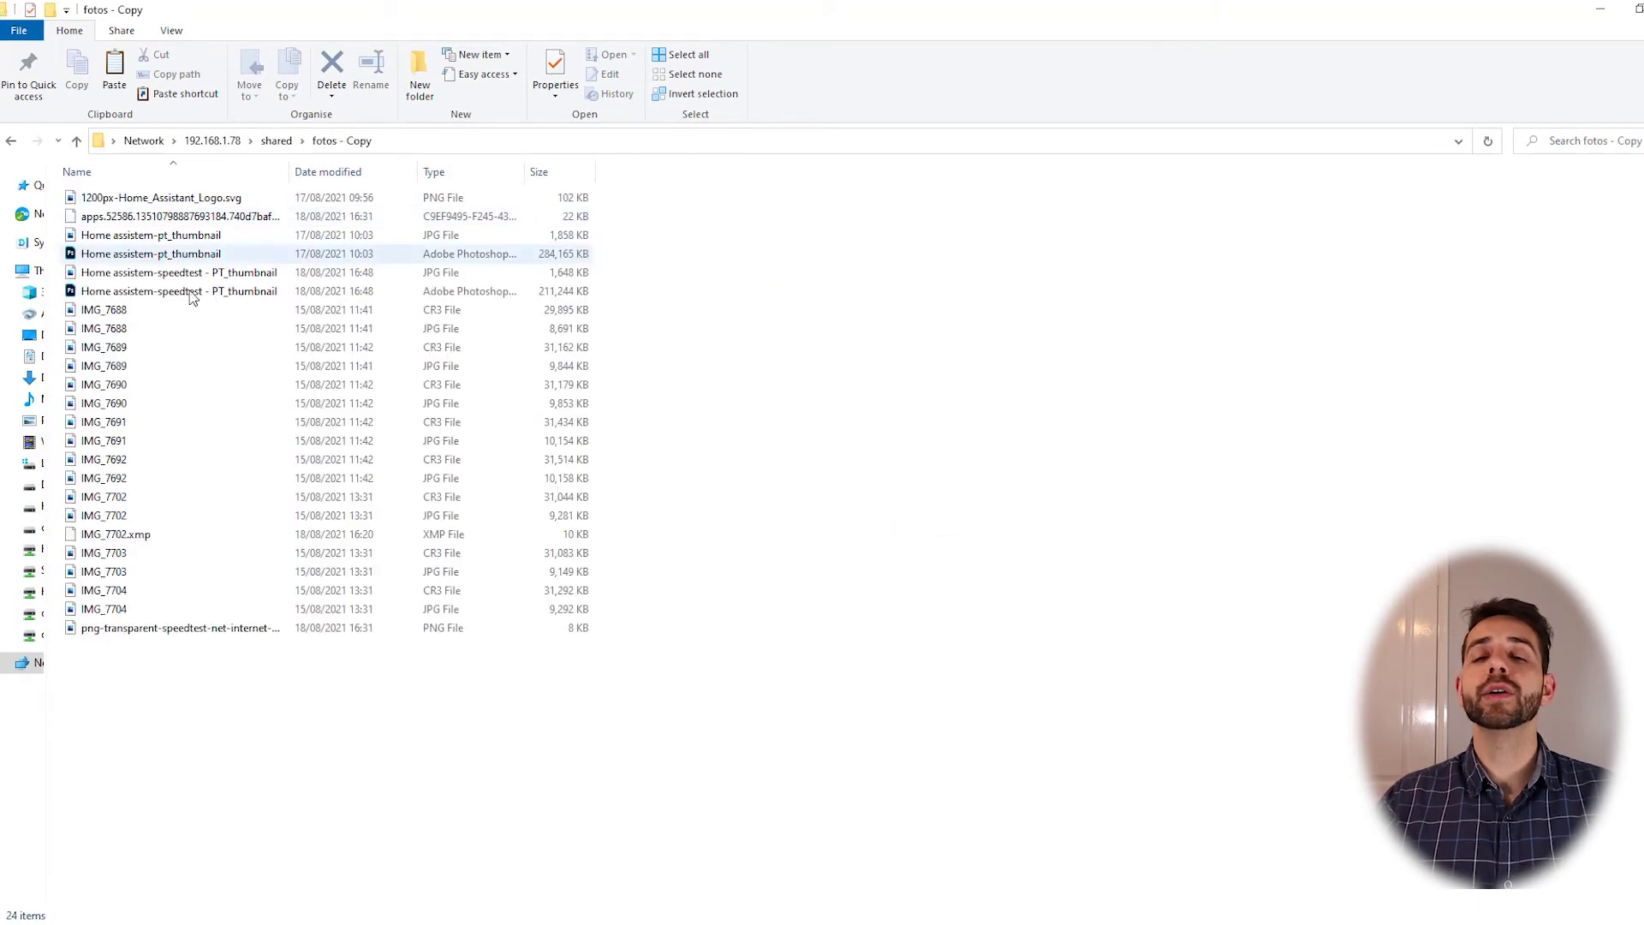
{"action": "left_click", "coordinate": [285, 139]}
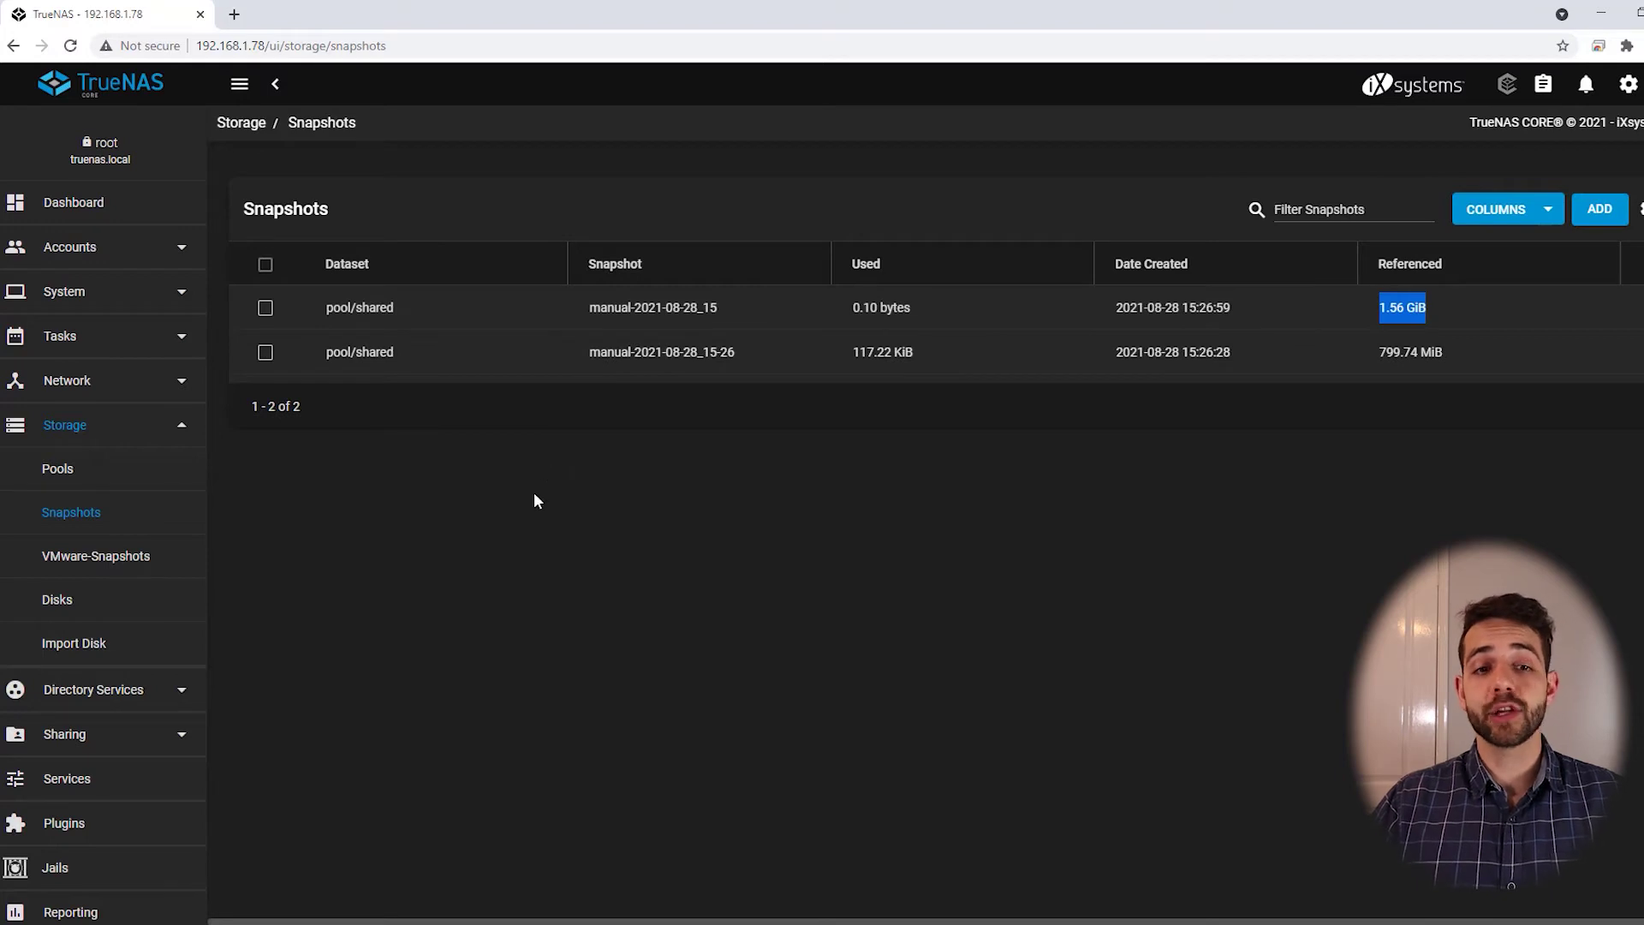
- Clone snapshot manual-2021-08-28_15 into a new dataset named pool/shared2
{"action": "left_click", "coordinate": [1637, 308]}
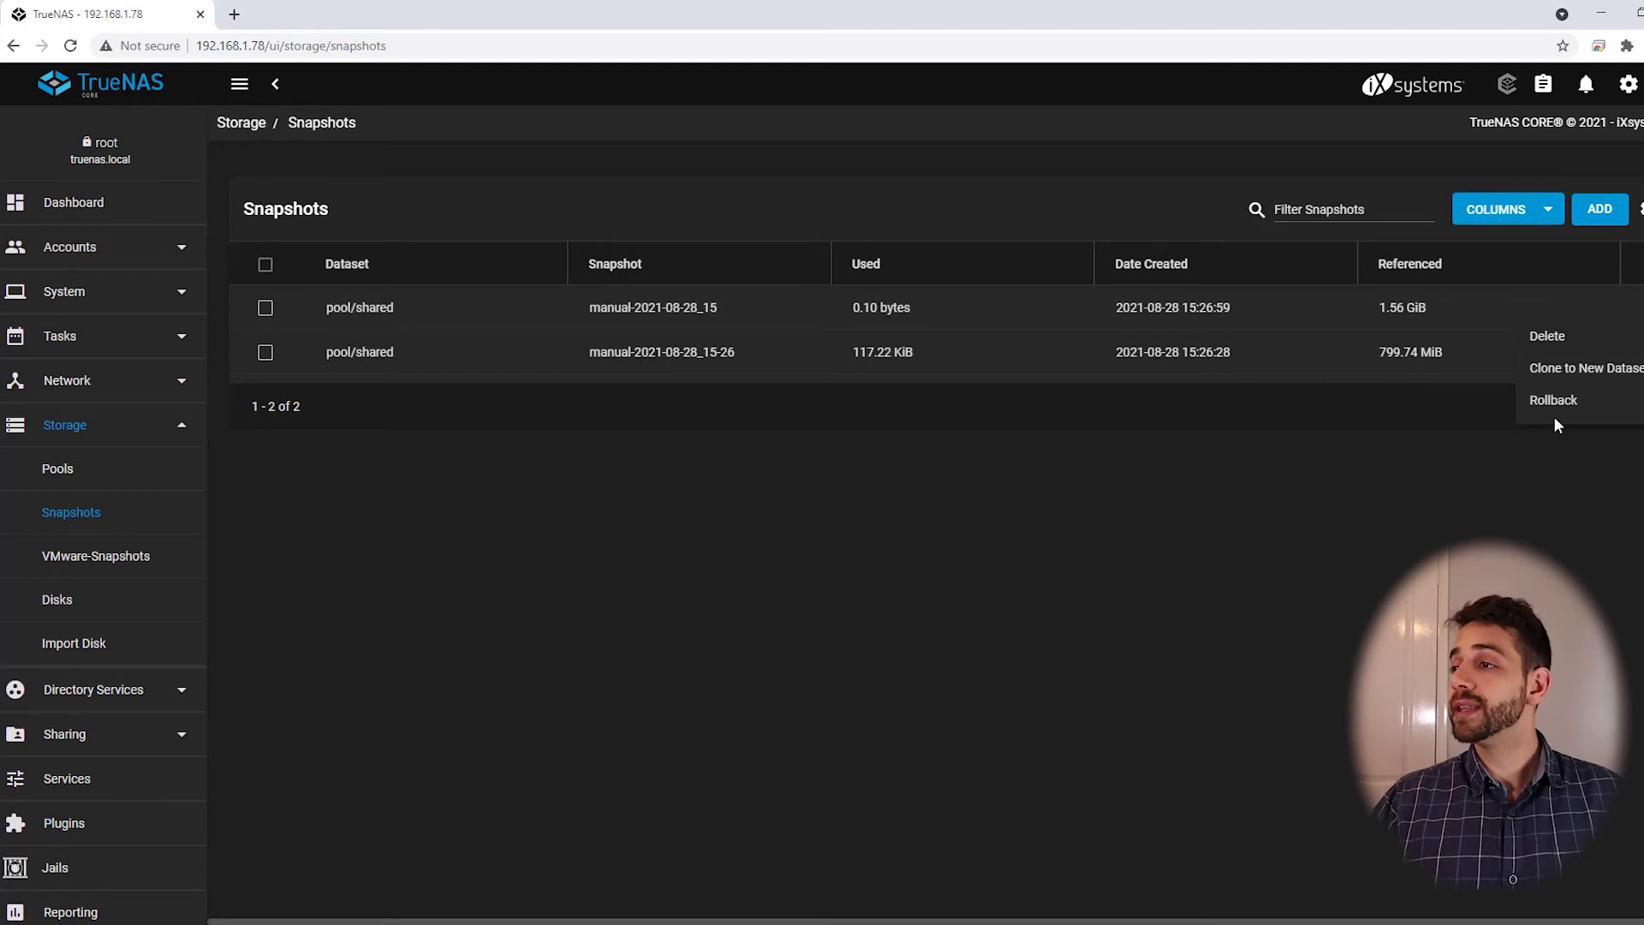
{"action": "left_click", "coordinate": [1557, 370]}
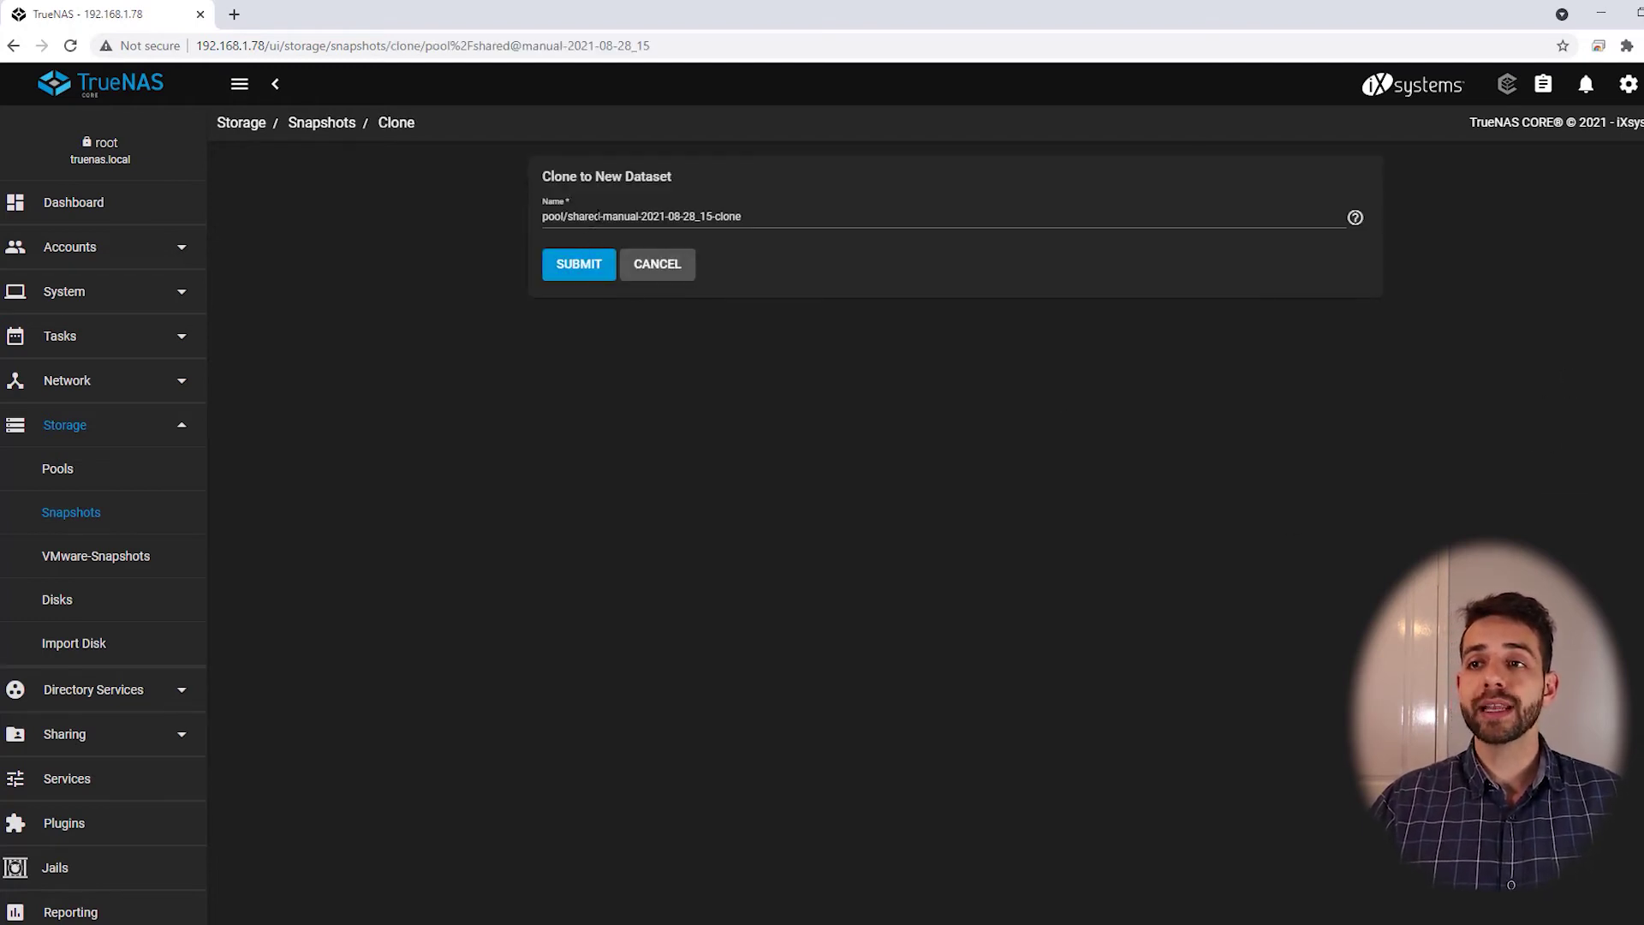
{"action": "left_click_drag", "start_coordinate": [600, 216], "coordinate": [1167, 215]}
{"action": "key", "text": "BackSpace"}
{"action": "type", "text": "2"}
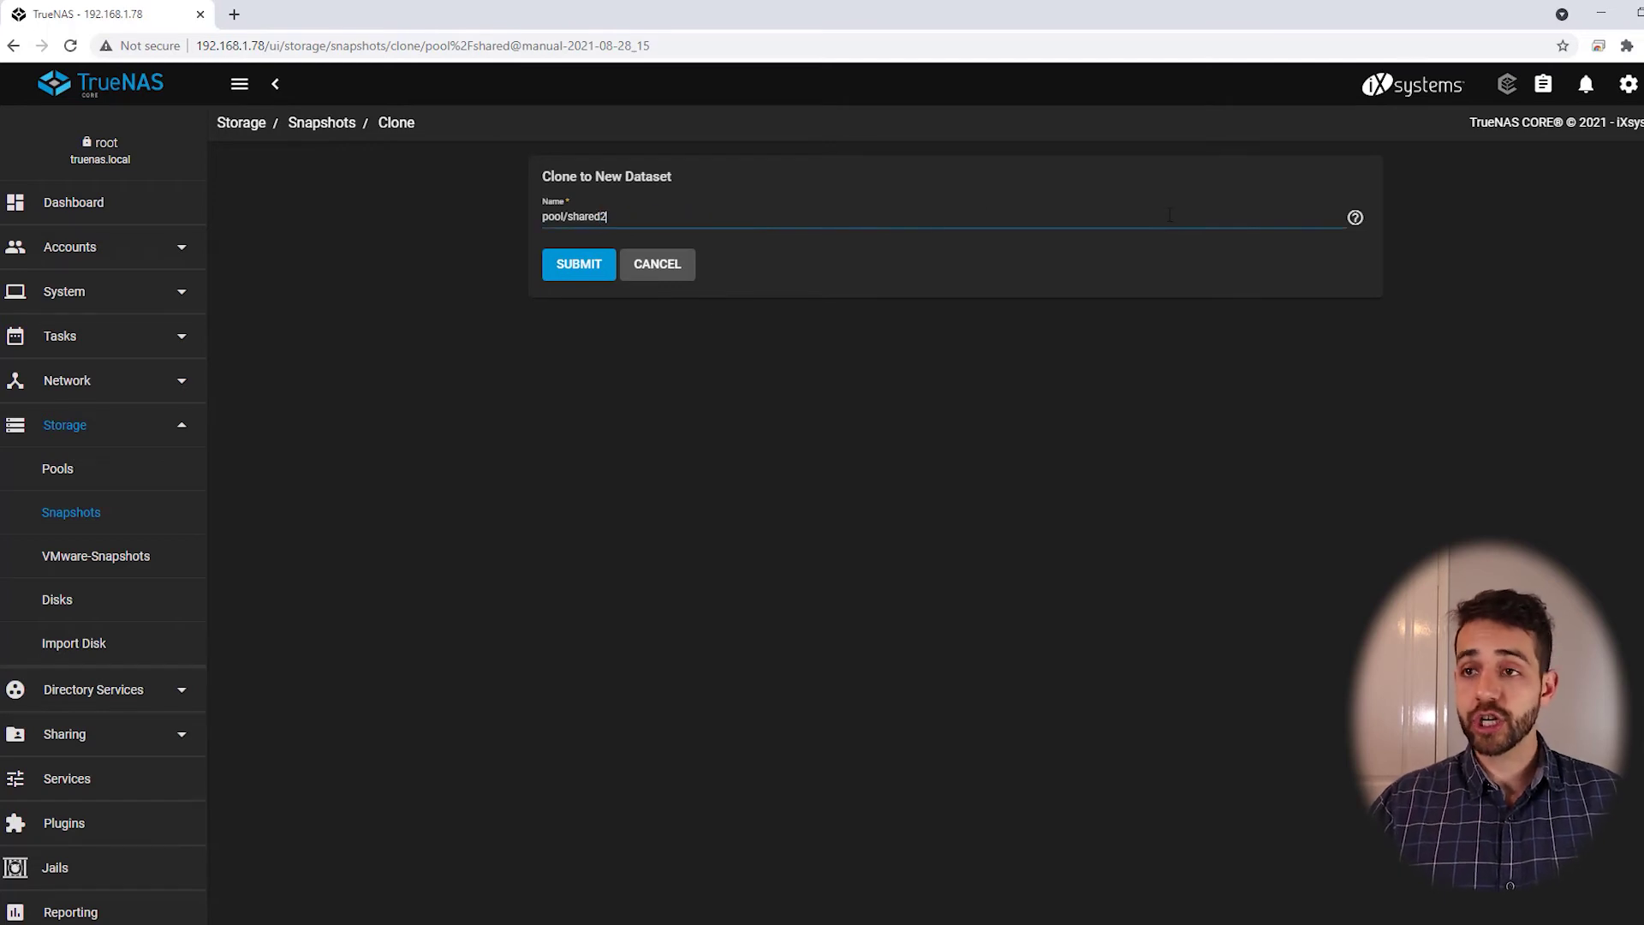
{"action": "left_click", "coordinate": [589, 271]}
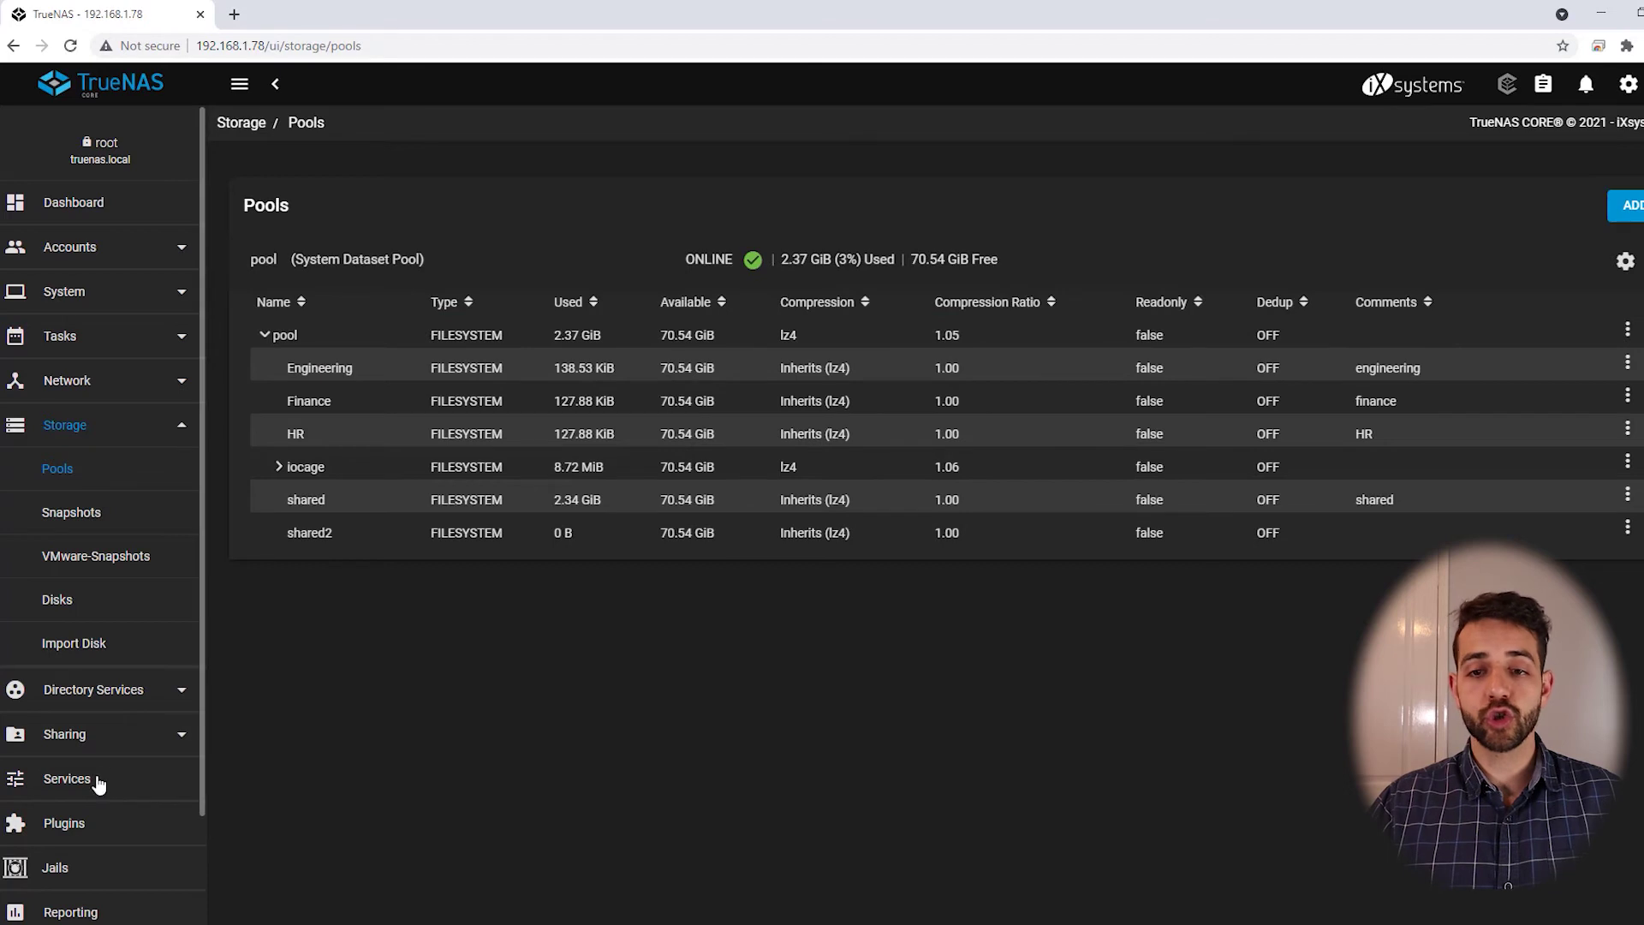
- Add and save a Windows (SMB) share named shared2 with path /mnt/pool/shared2
{"action": "left_click", "coordinate": [79, 743]}
{"action": "left_click", "coordinate": [95, 732]}
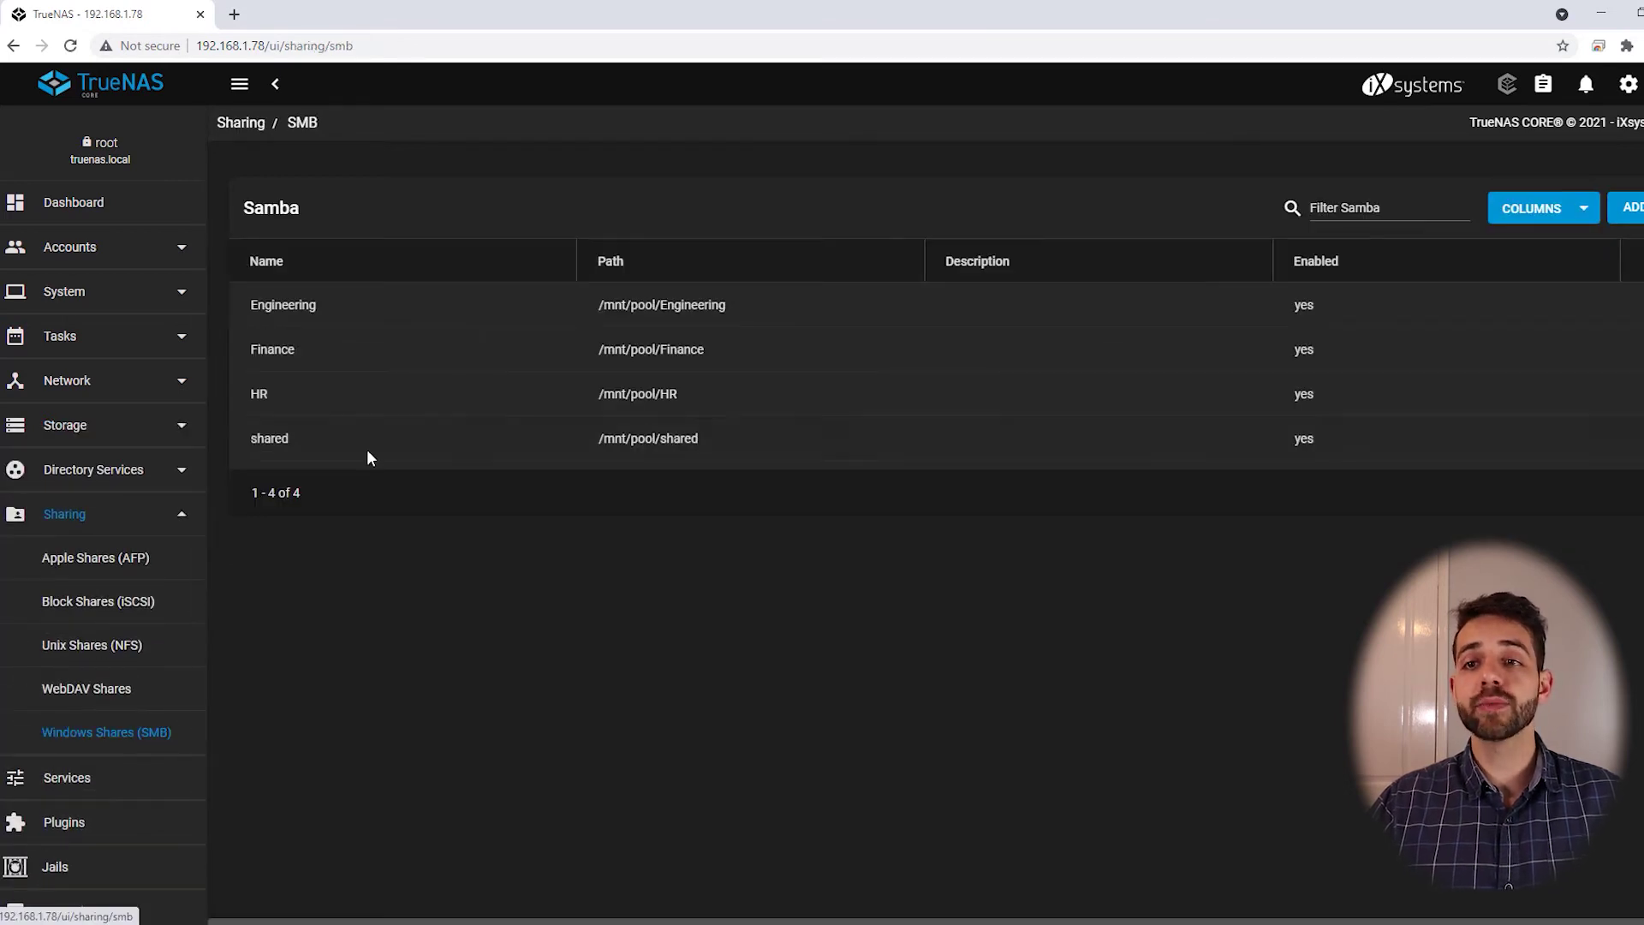
{"action": "left_click", "coordinate": [1627, 212]}
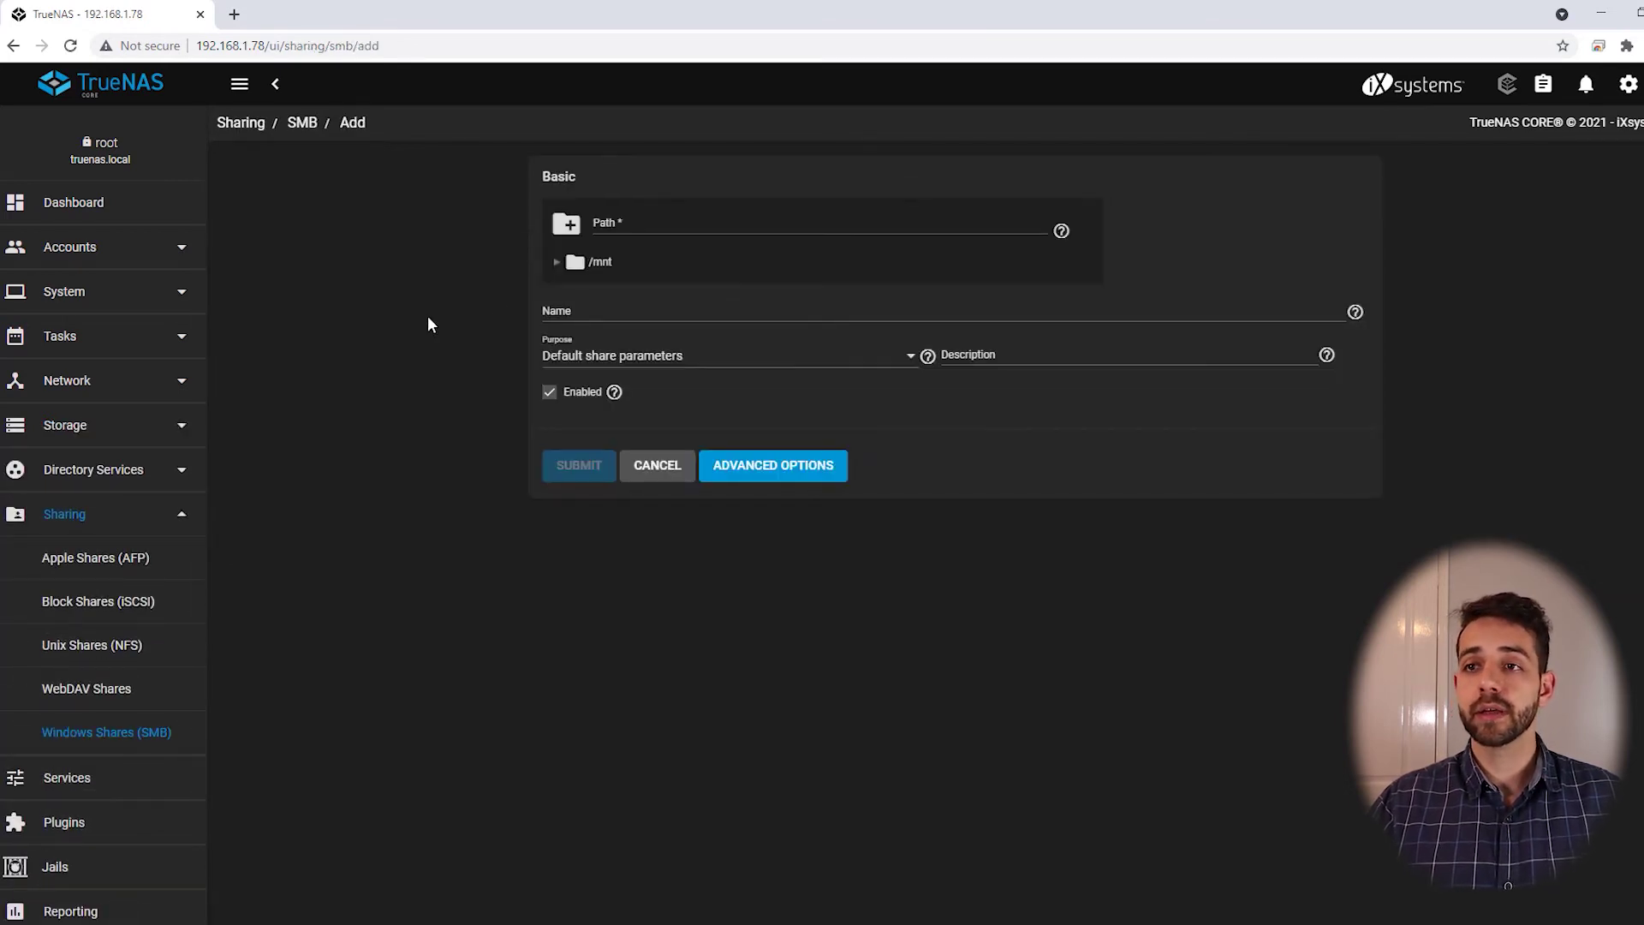
{"action": "left_click", "coordinate": [556, 262]}
{"action": "left_click", "coordinate": [575, 289]}
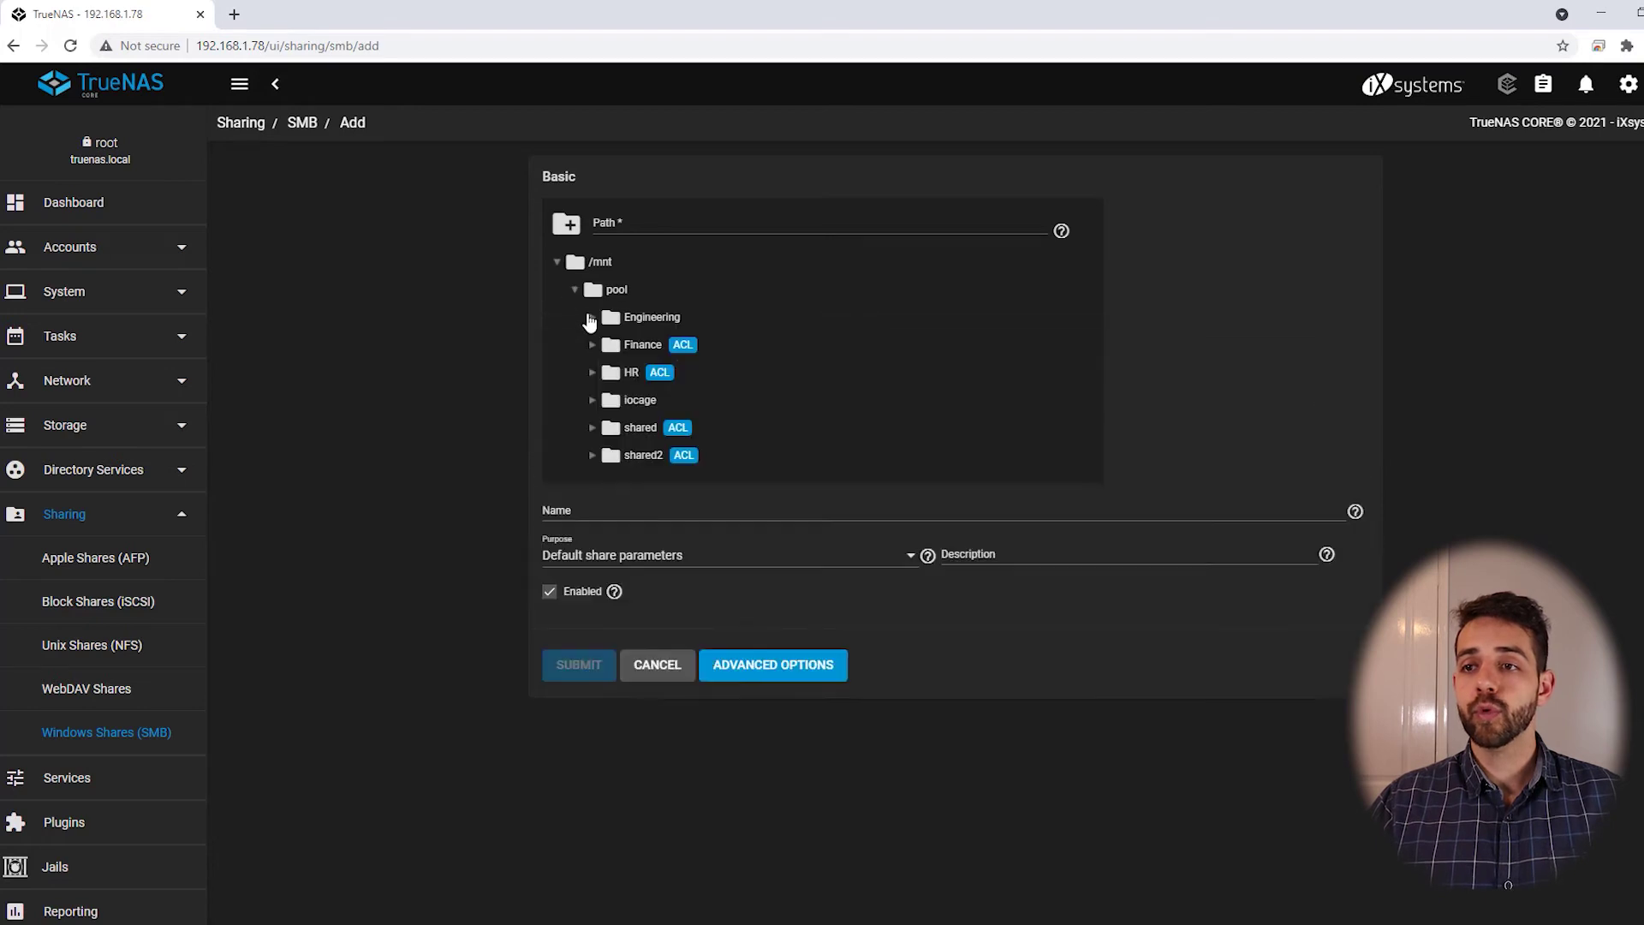
{"action": "left_click", "coordinate": [640, 458]}
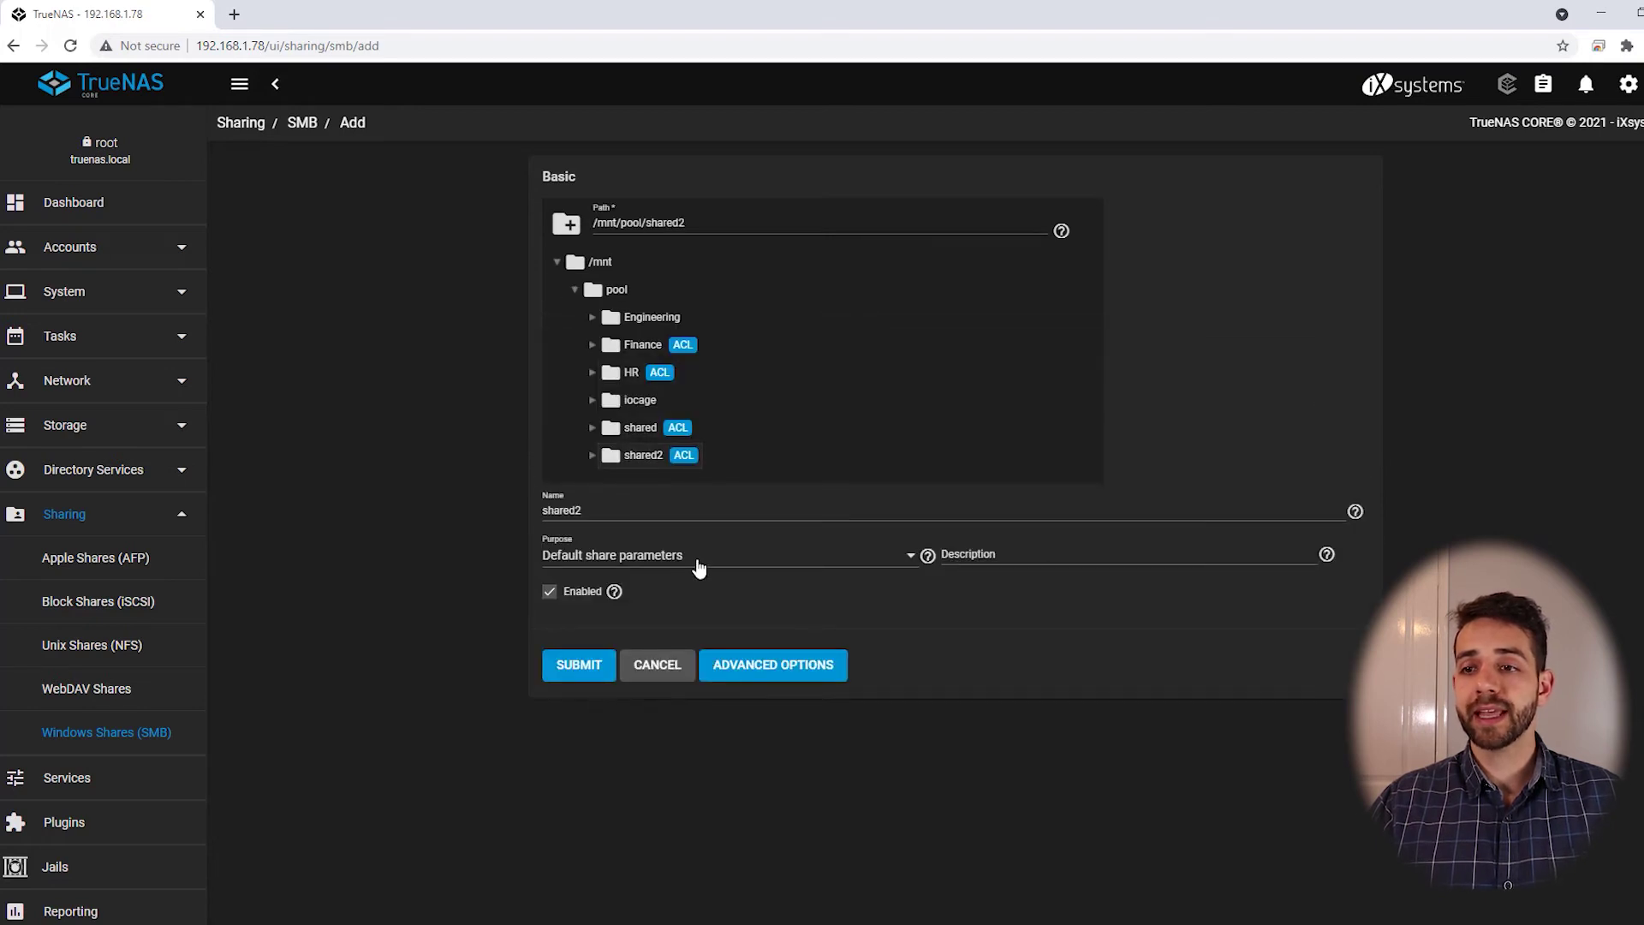
{"action": "left_click", "coordinate": [580, 667]}
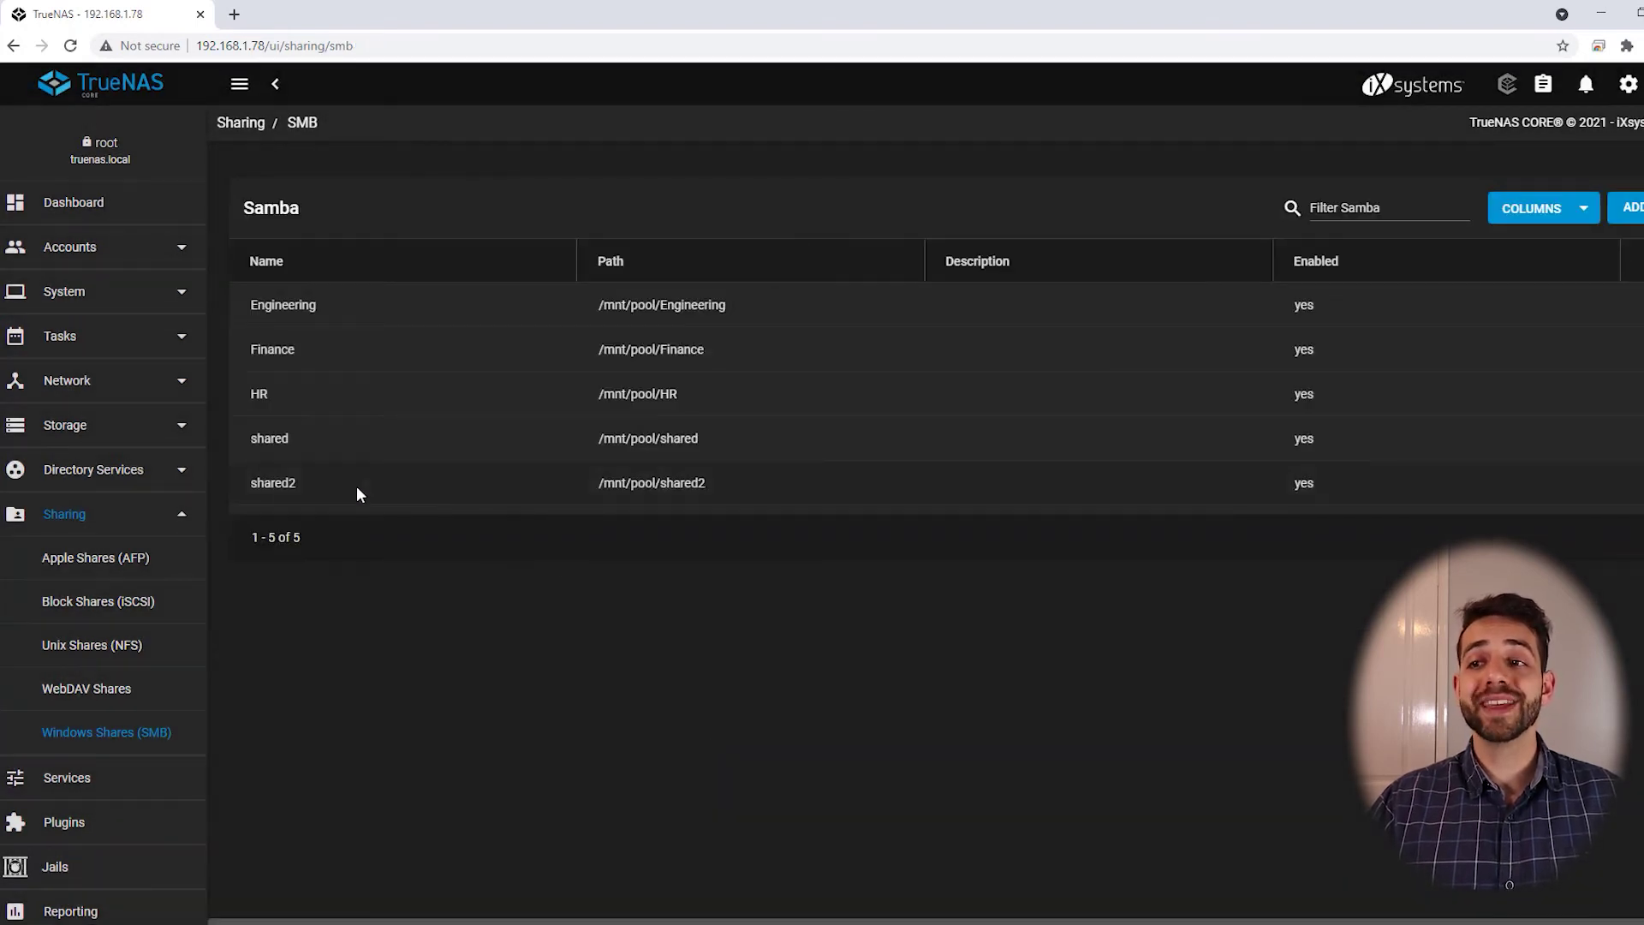
{"action": "left_click", "coordinate": [1637, 483]}
- View the shared2 share ACL and close it without saving changes
{"action": "left_click", "coordinate": [1585, 545]}
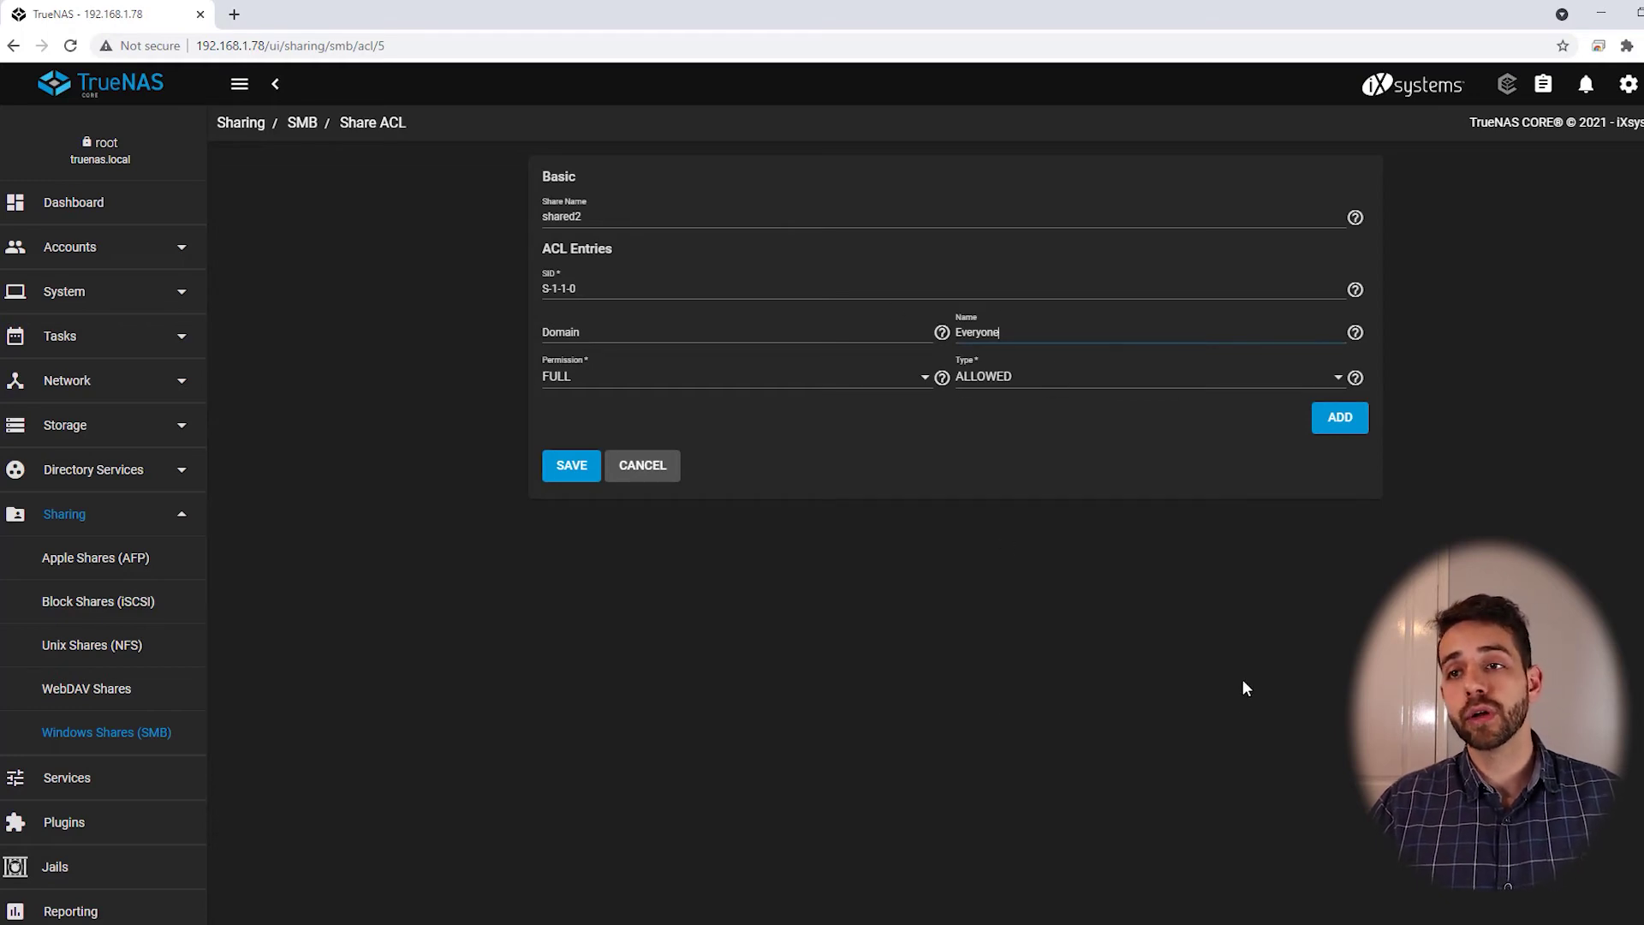
{"action": "left_click", "coordinate": [642, 466]}
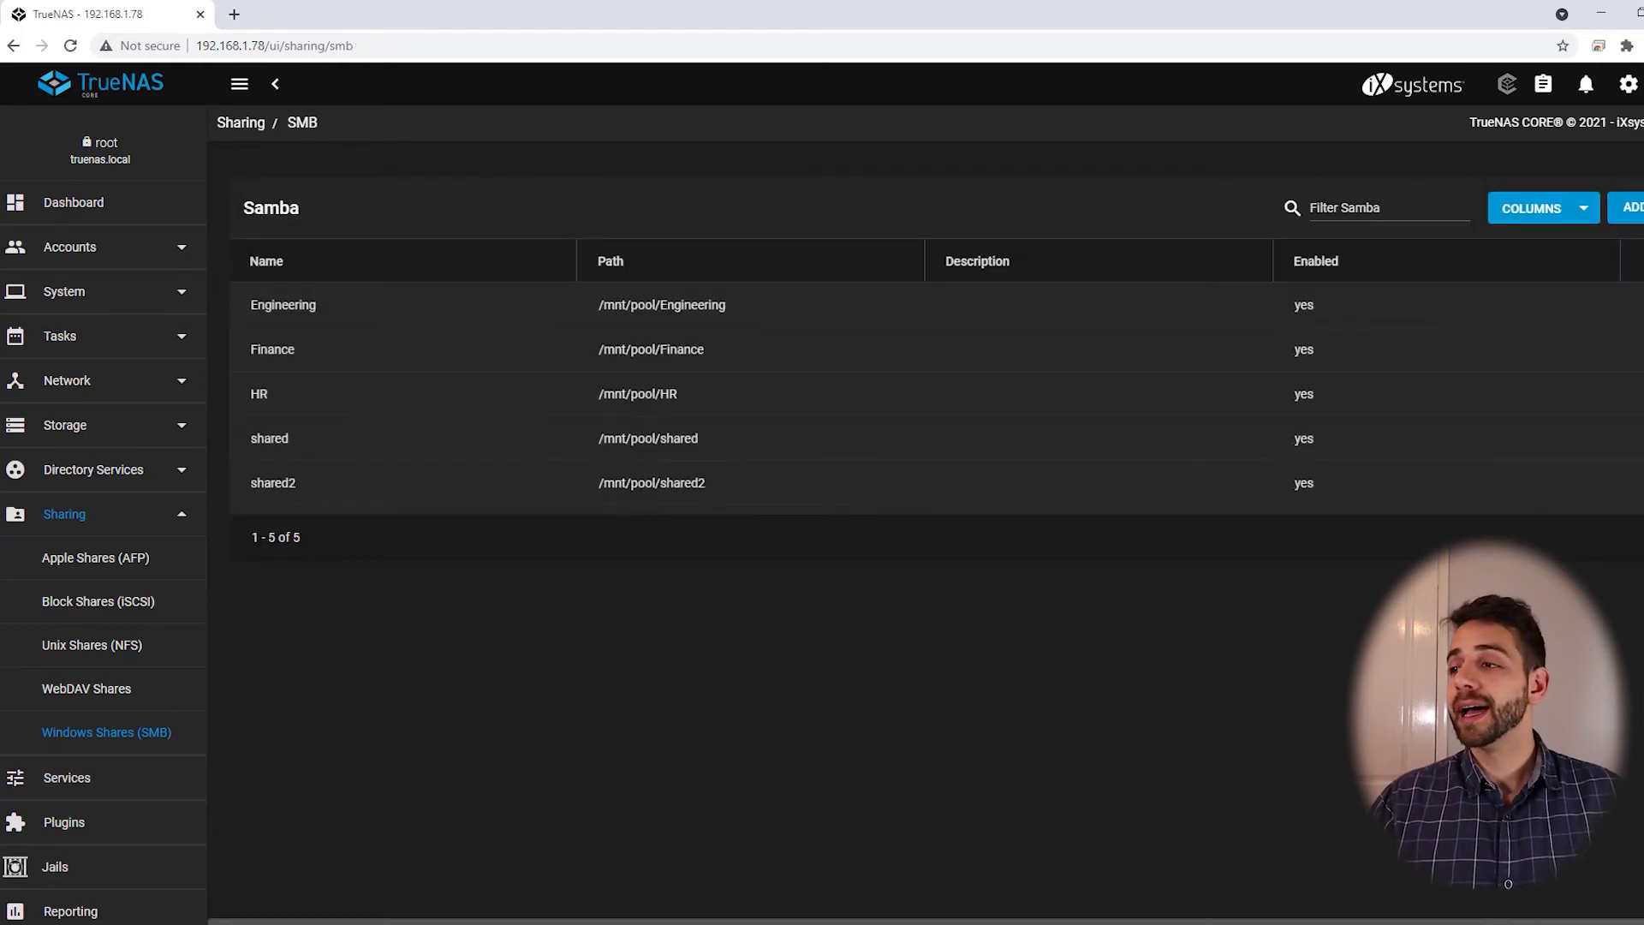
{"action": "left_click", "coordinate": [1635, 483]}
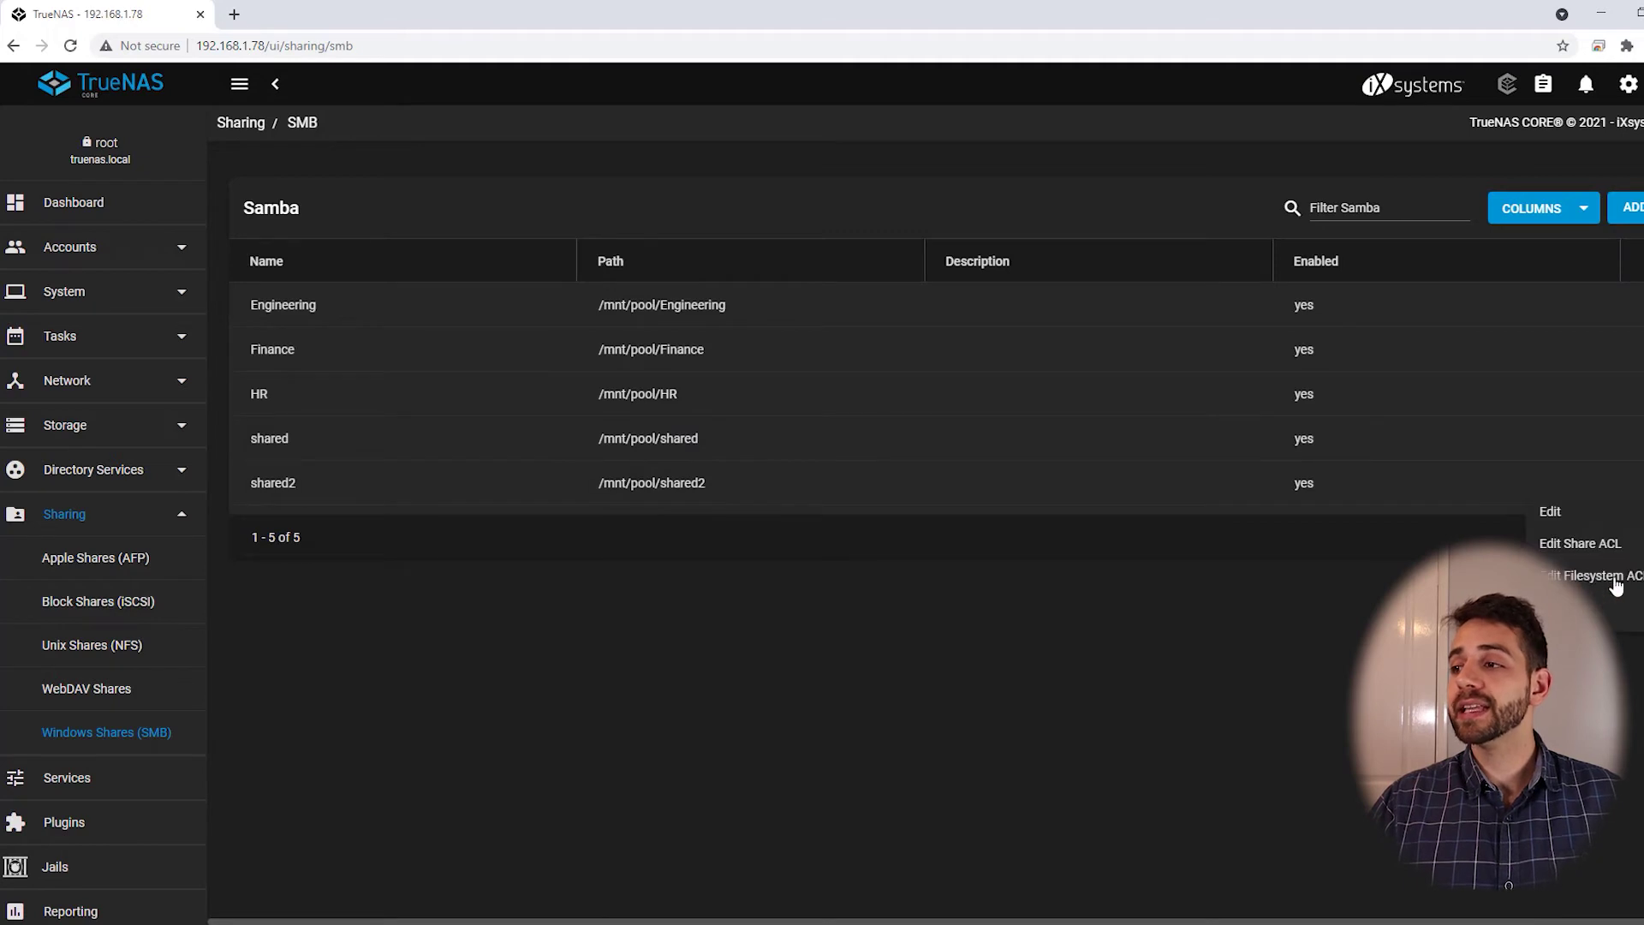
- Open shared2's filesystem ACL and preview the RESTRICTED preset, then cancel without applying it
{"action": "left_click", "coordinate": [1586, 577]}
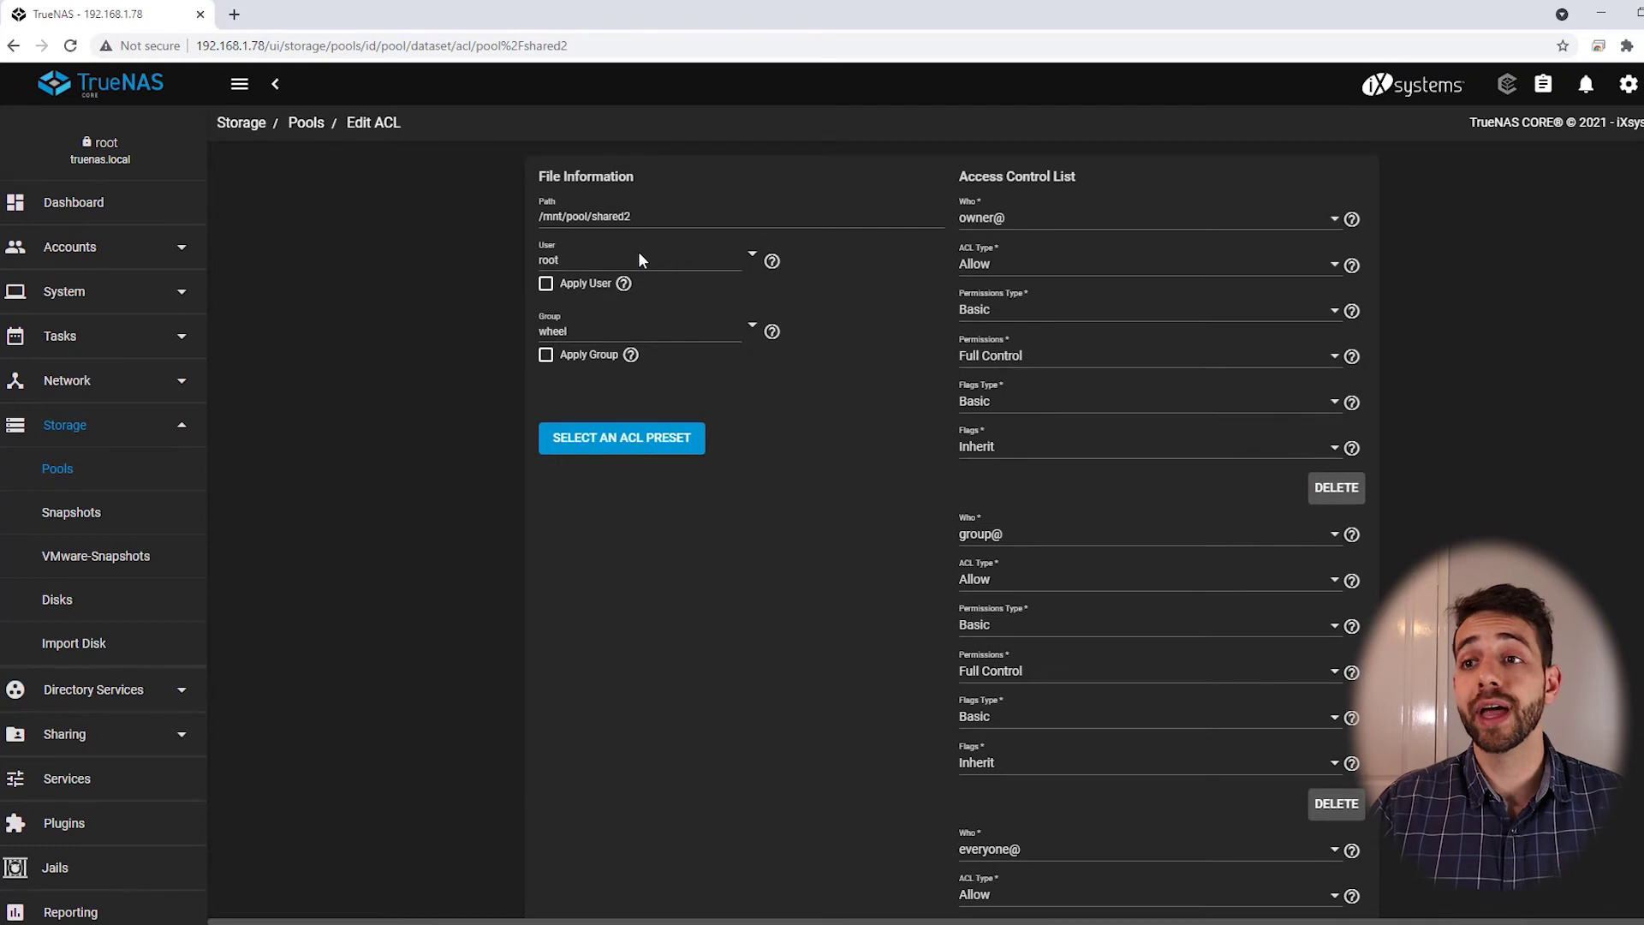
{"action": "left_click", "coordinate": [570, 426]}
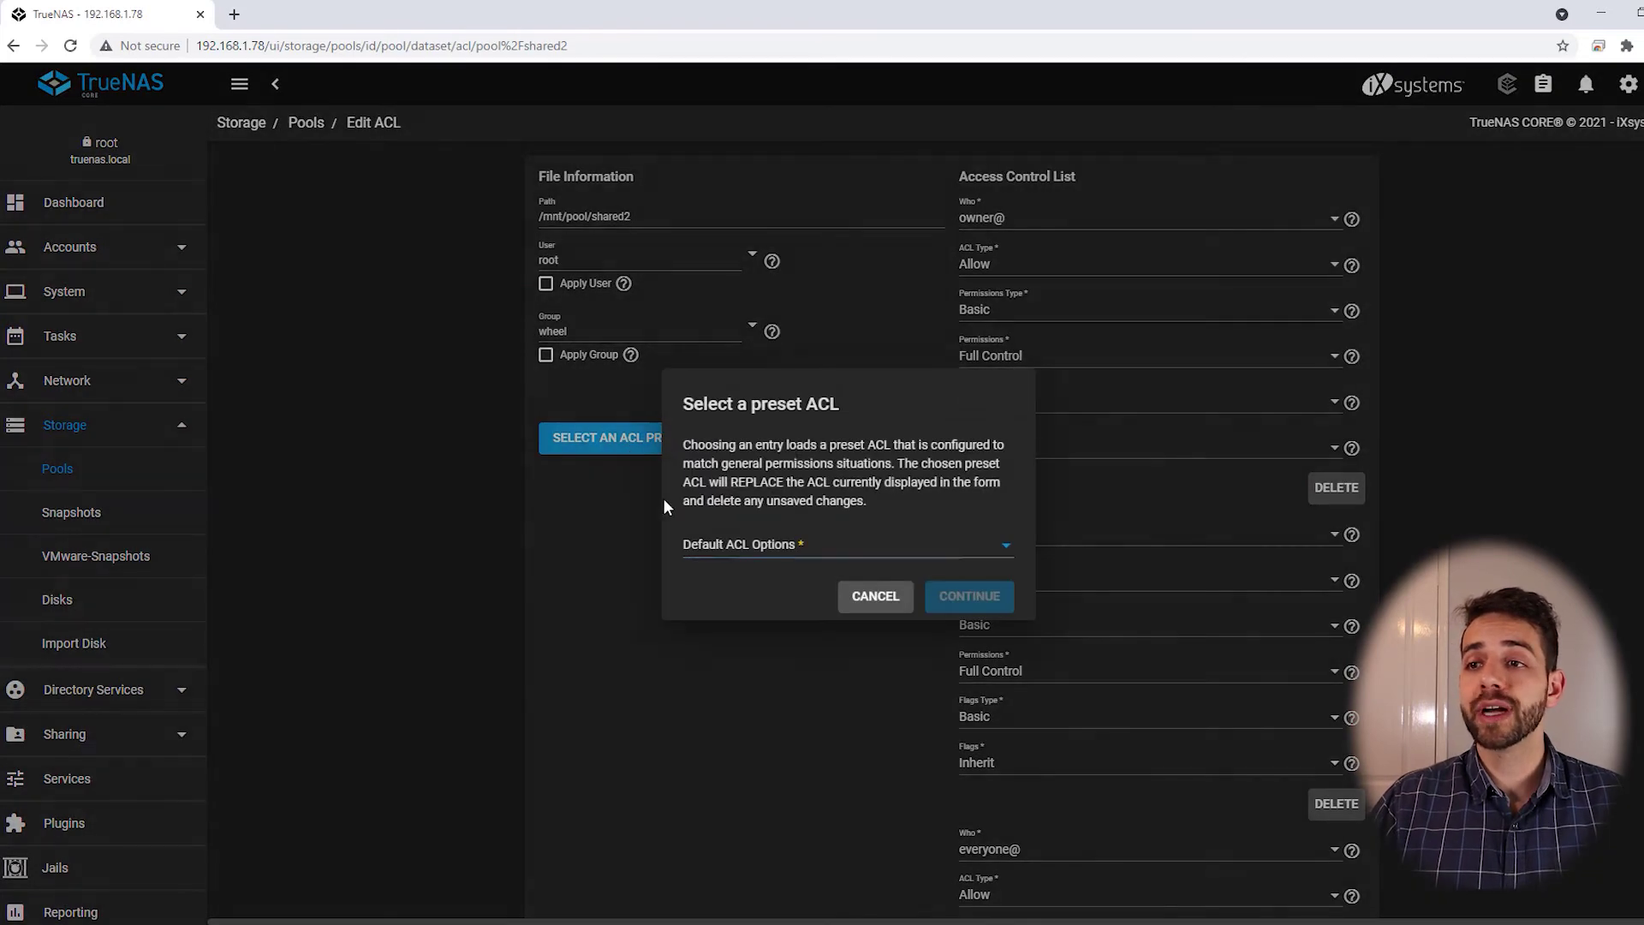
{"action": "left_click", "coordinate": [759, 546]}
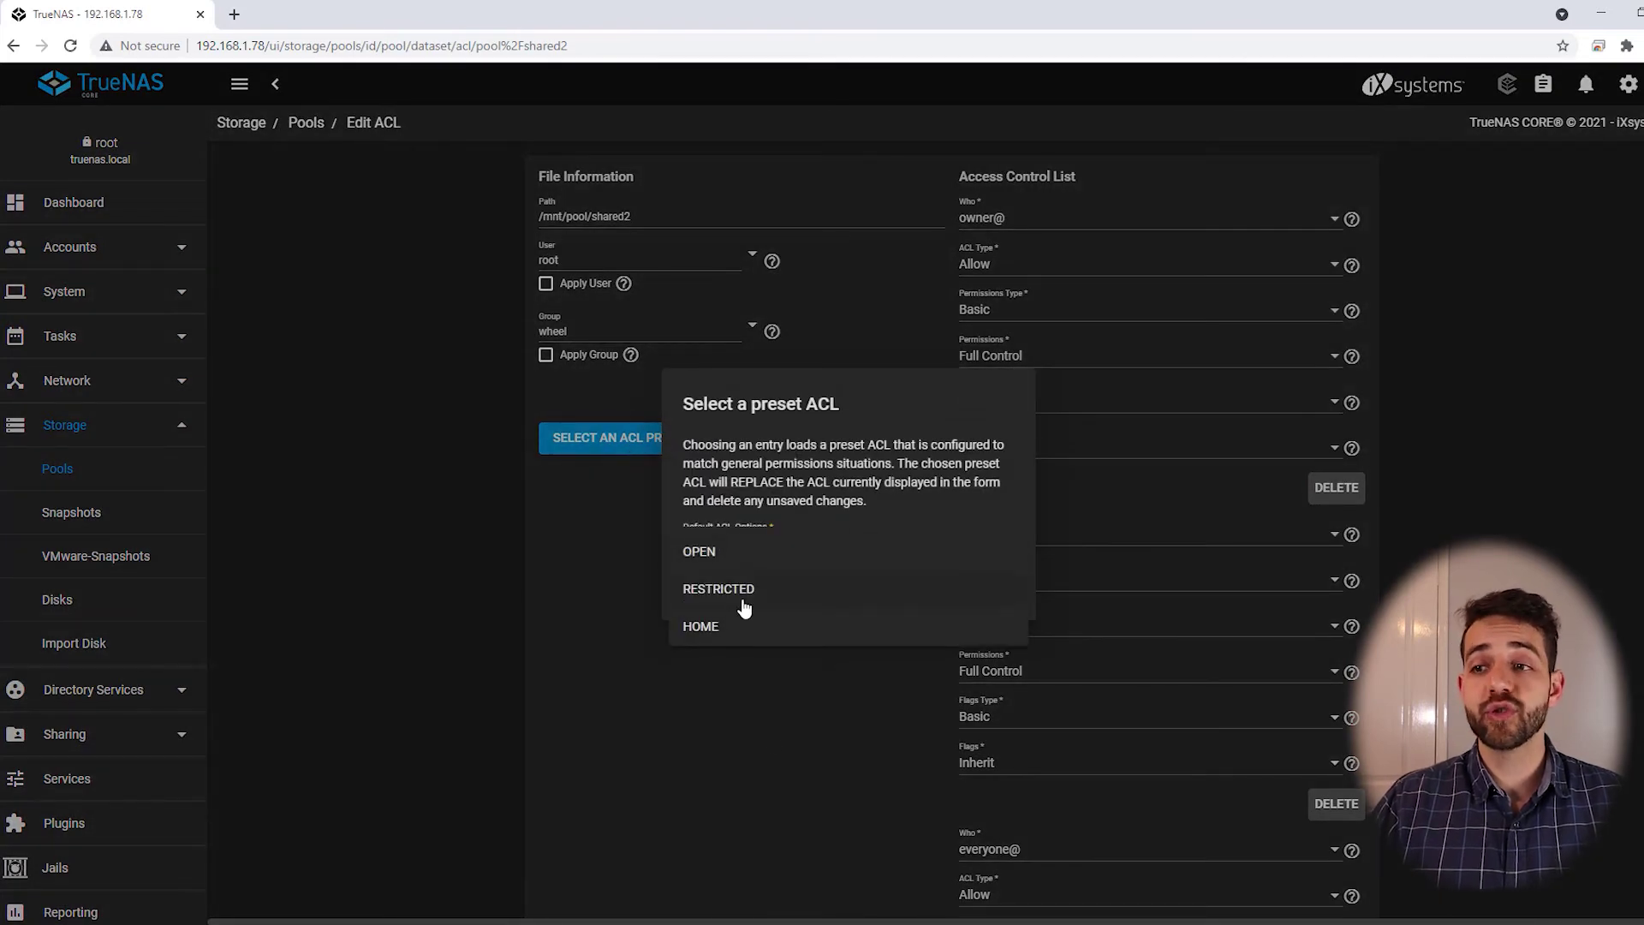
{"action": "left_click", "coordinate": [741, 602]}
{"action": "left_click", "coordinate": [898, 606]}
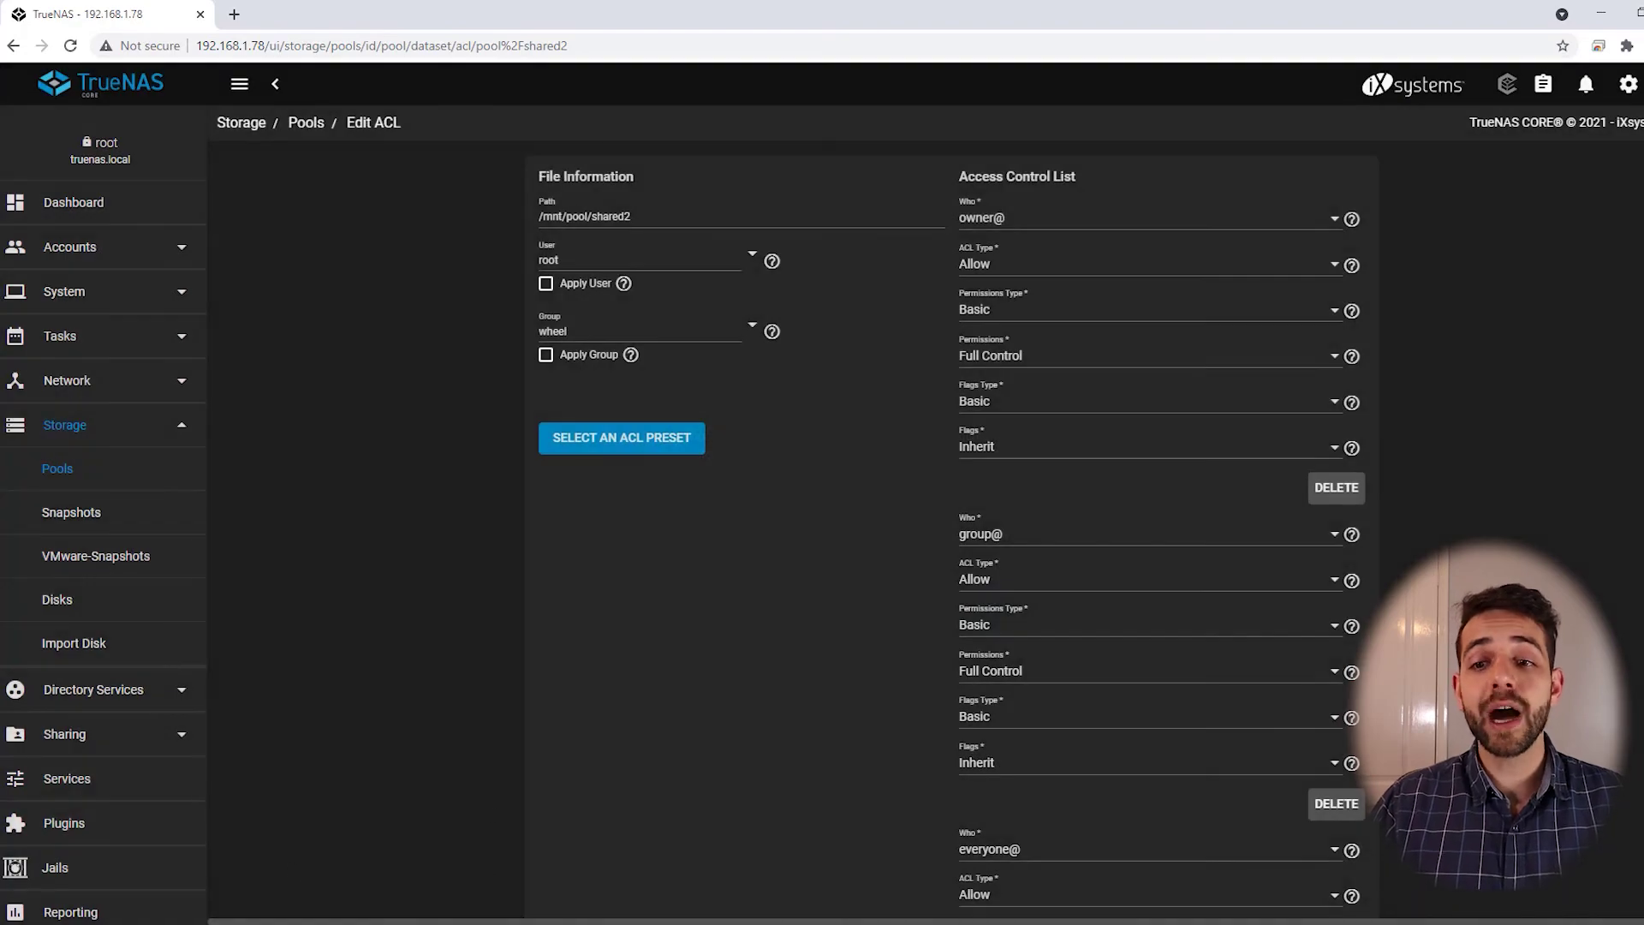
{"action": "left_click", "coordinate": [137, 841]}
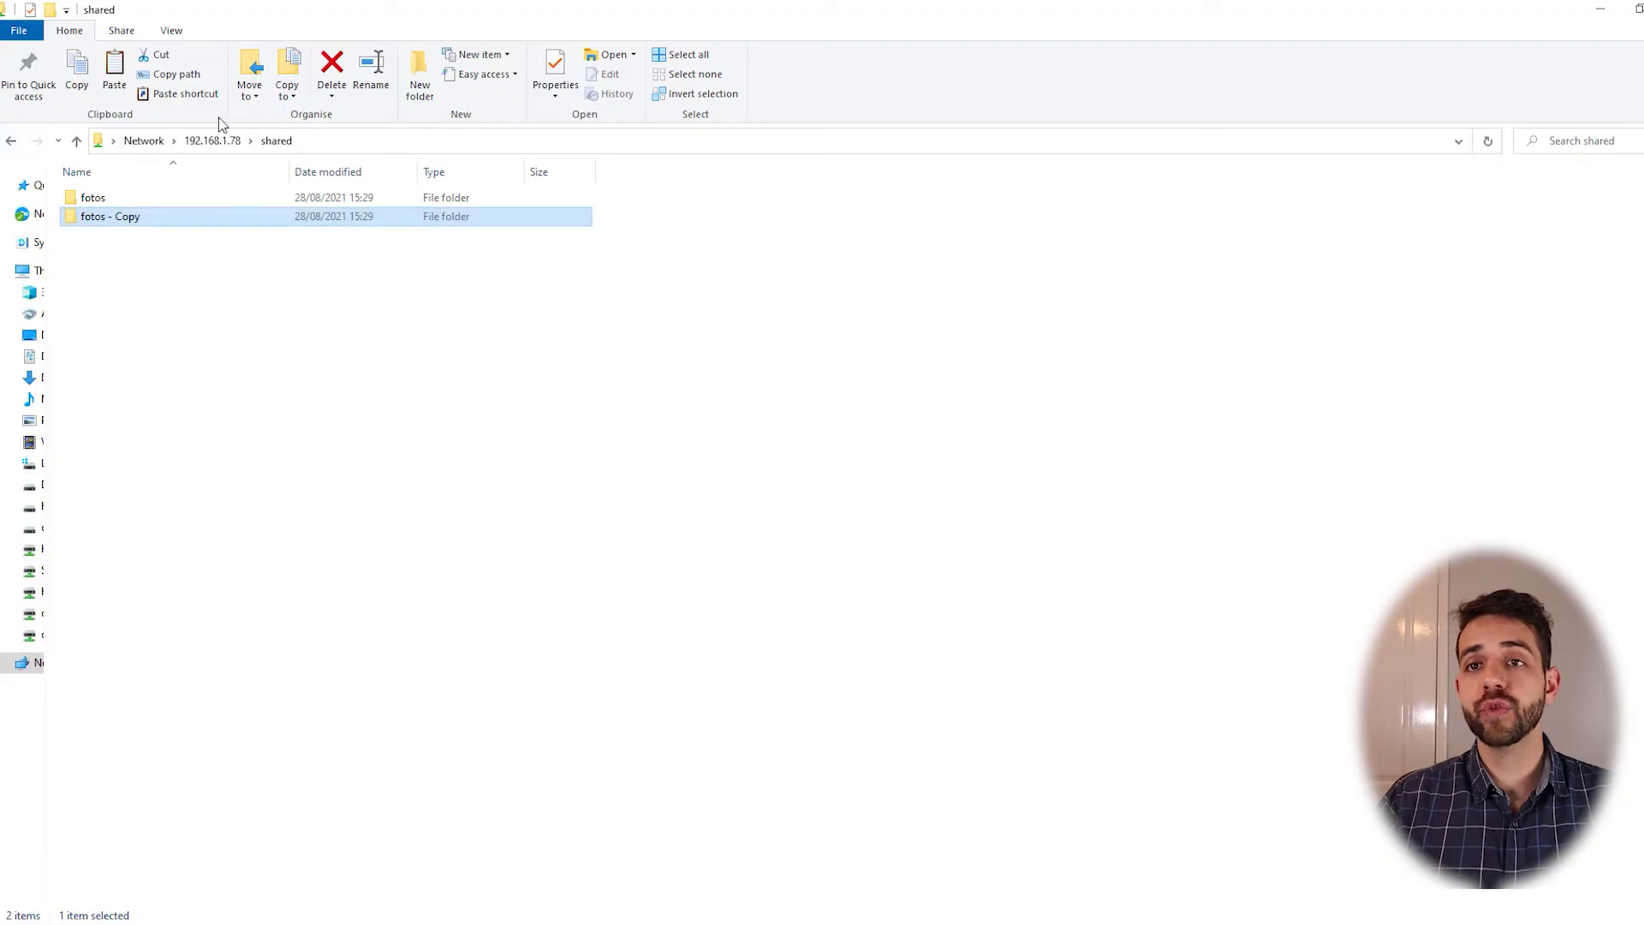
- In File Explorer, browse from 192.168.1.78 into shared2 and open its fotos - Copy folder
{"action": "left_click", "coordinate": [220, 146]}
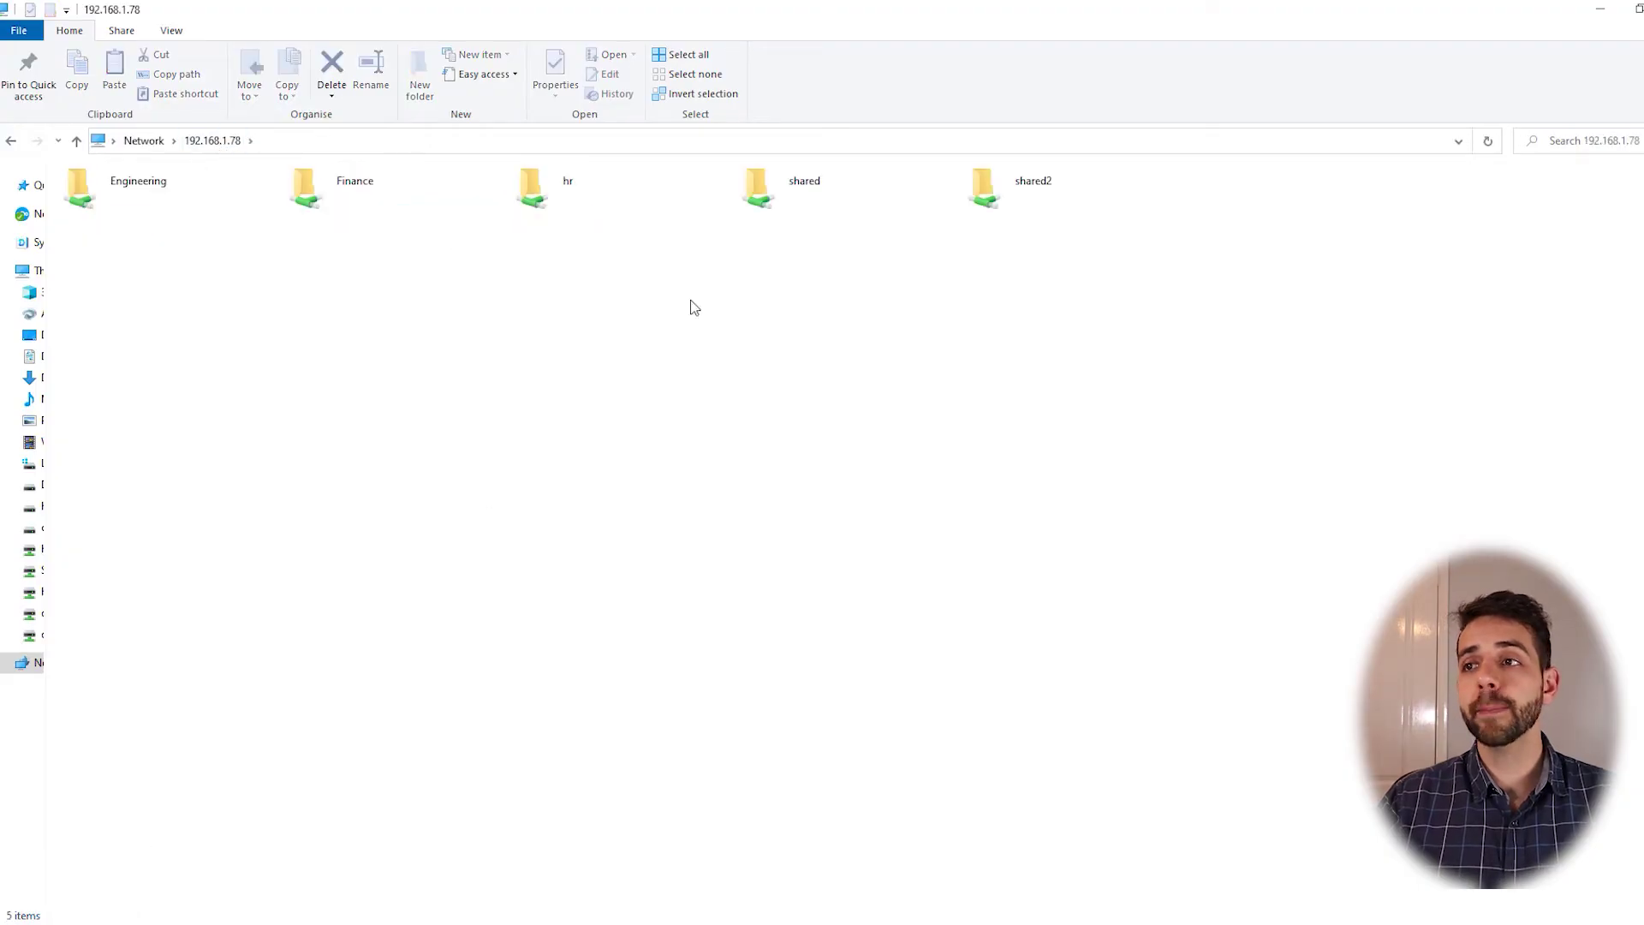
{"action": "double_click", "coordinate": [1085, 205]}
{"action": "left_click", "coordinate": [184, 205]}
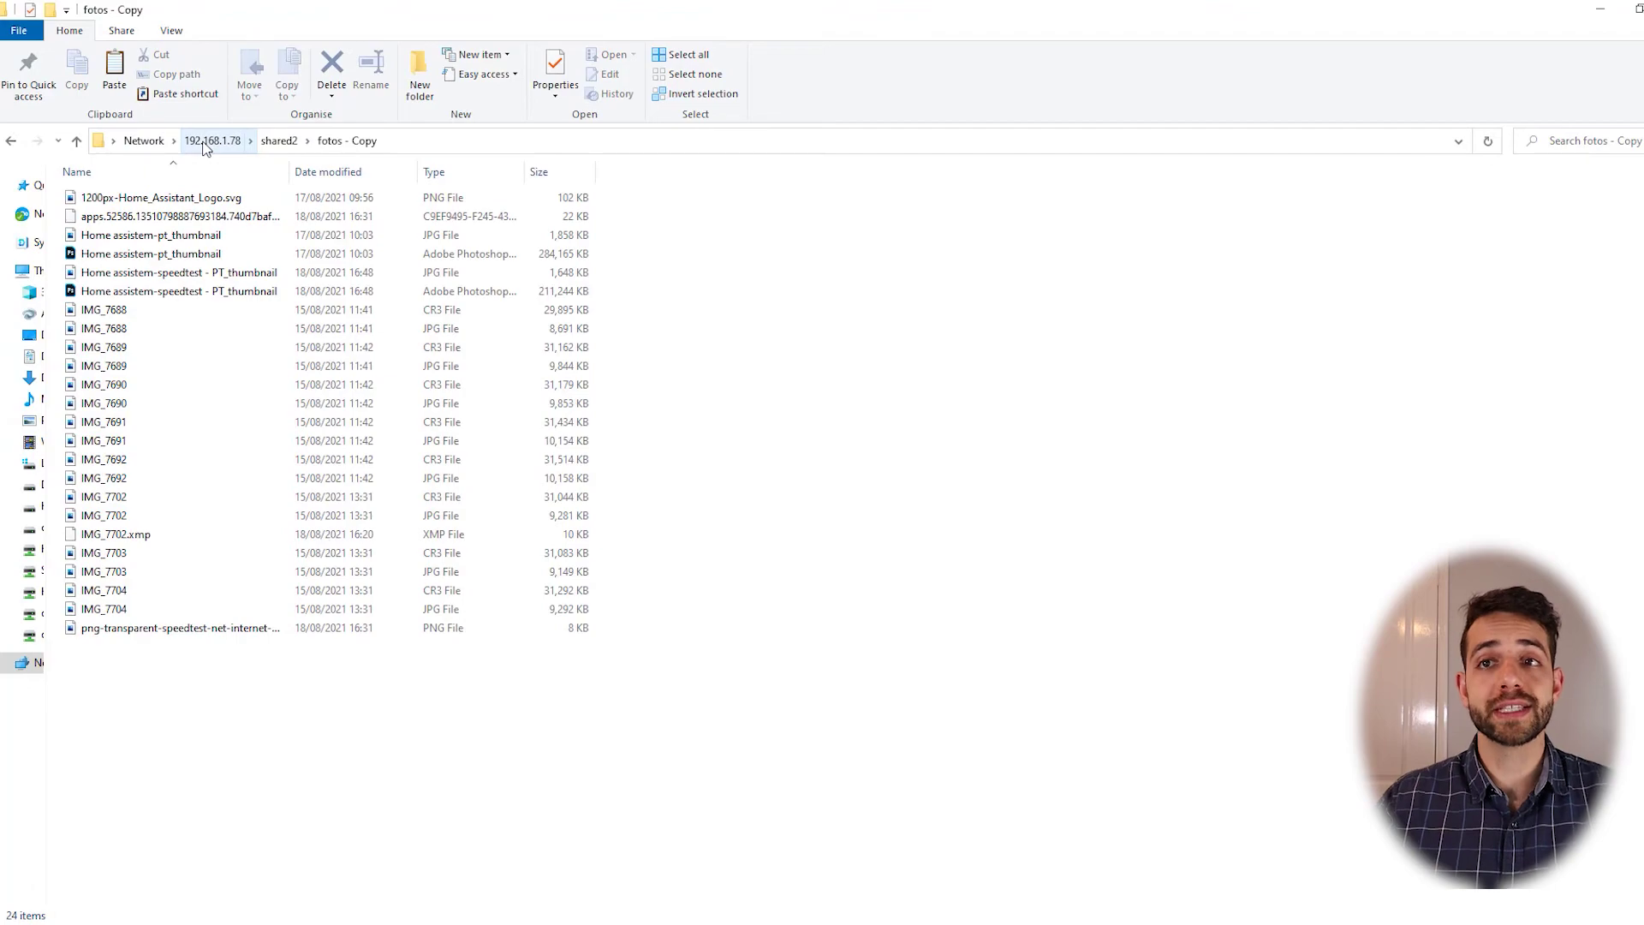
{"action": "left_click", "coordinate": [1601, 9]}
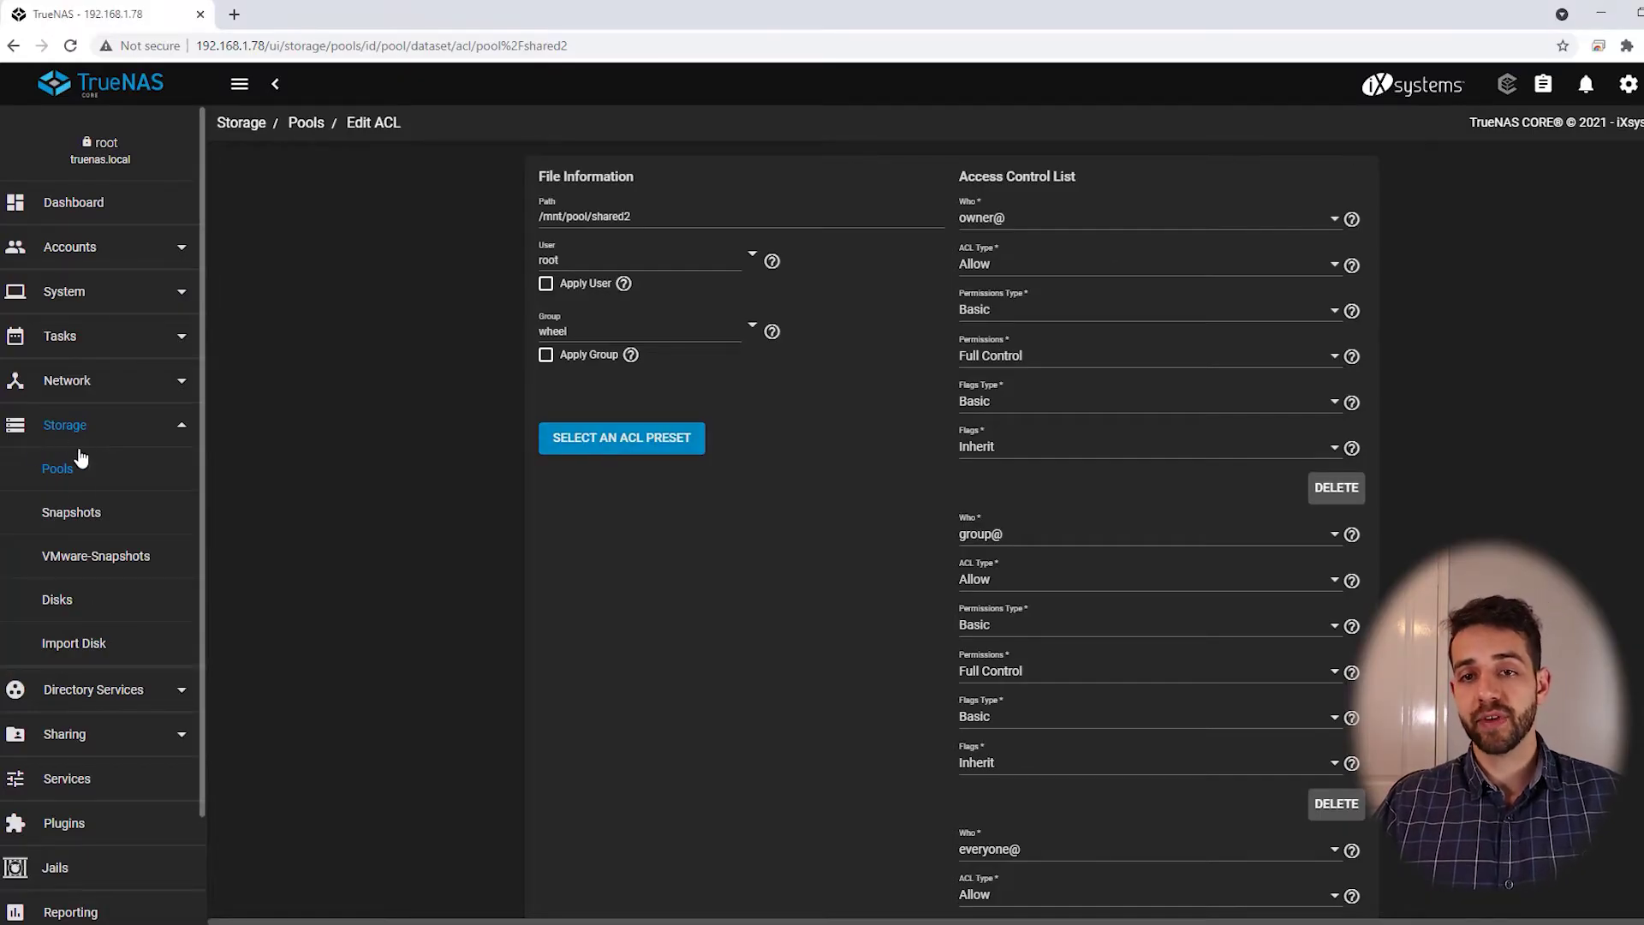
- Roll pool/shared back to manual-2021-08-28_15-26 with No Safety Check, confirming the data-loss warning
{"action": "left_click", "coordinate": [73, 514]}
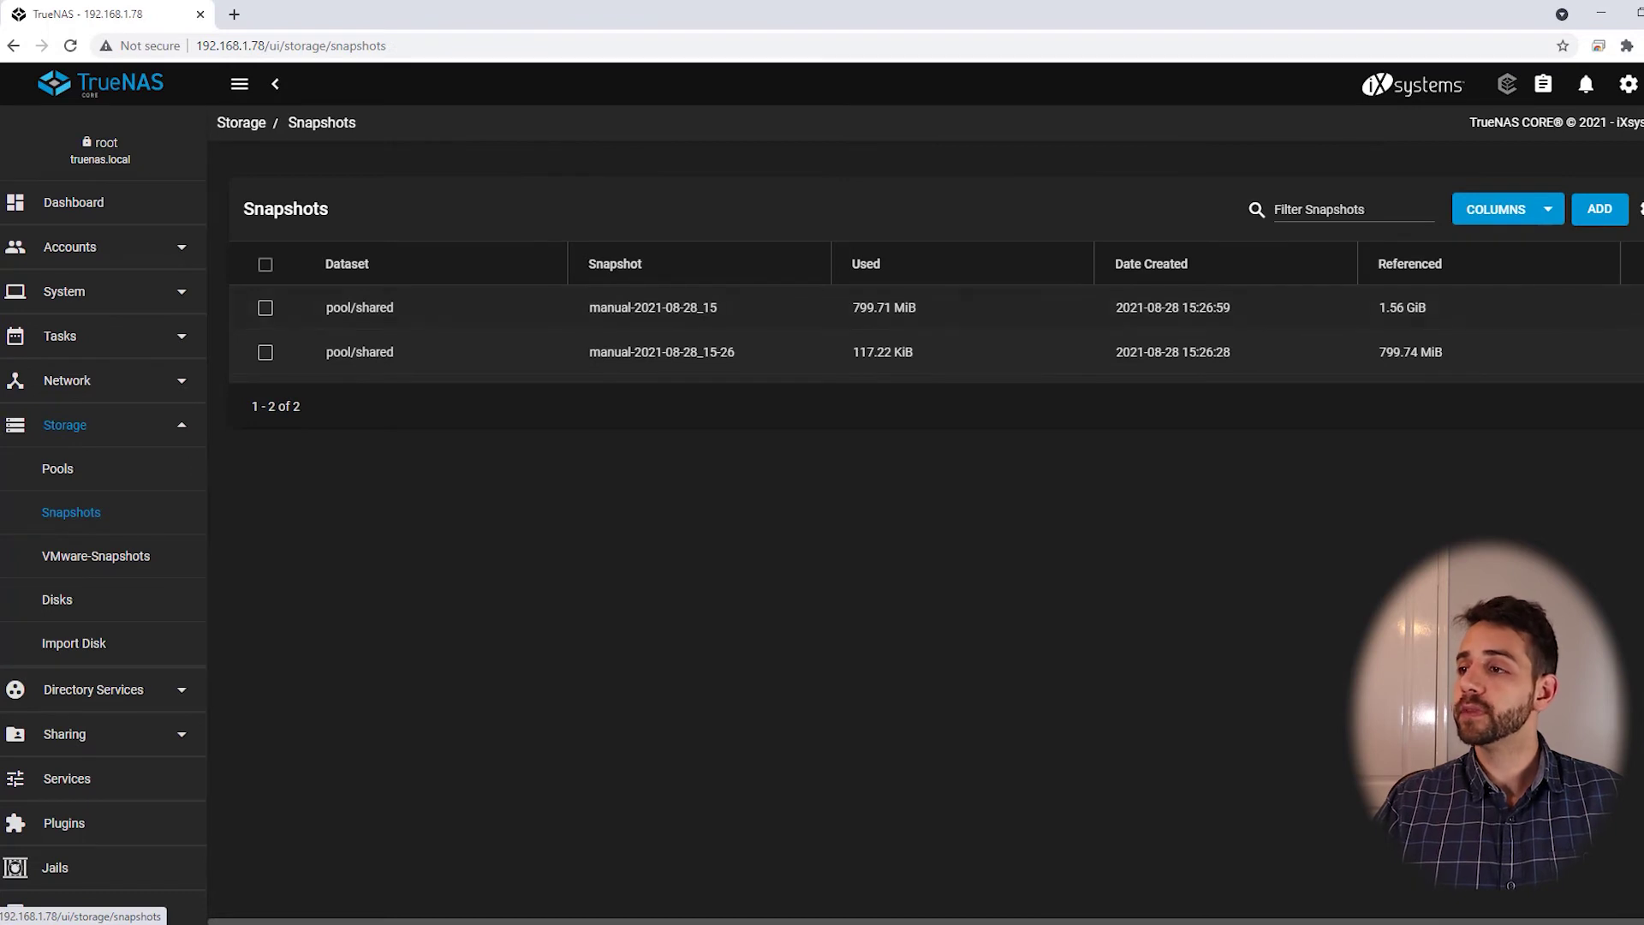
{"action": "left_click", "coordinate": [1635, 352]}
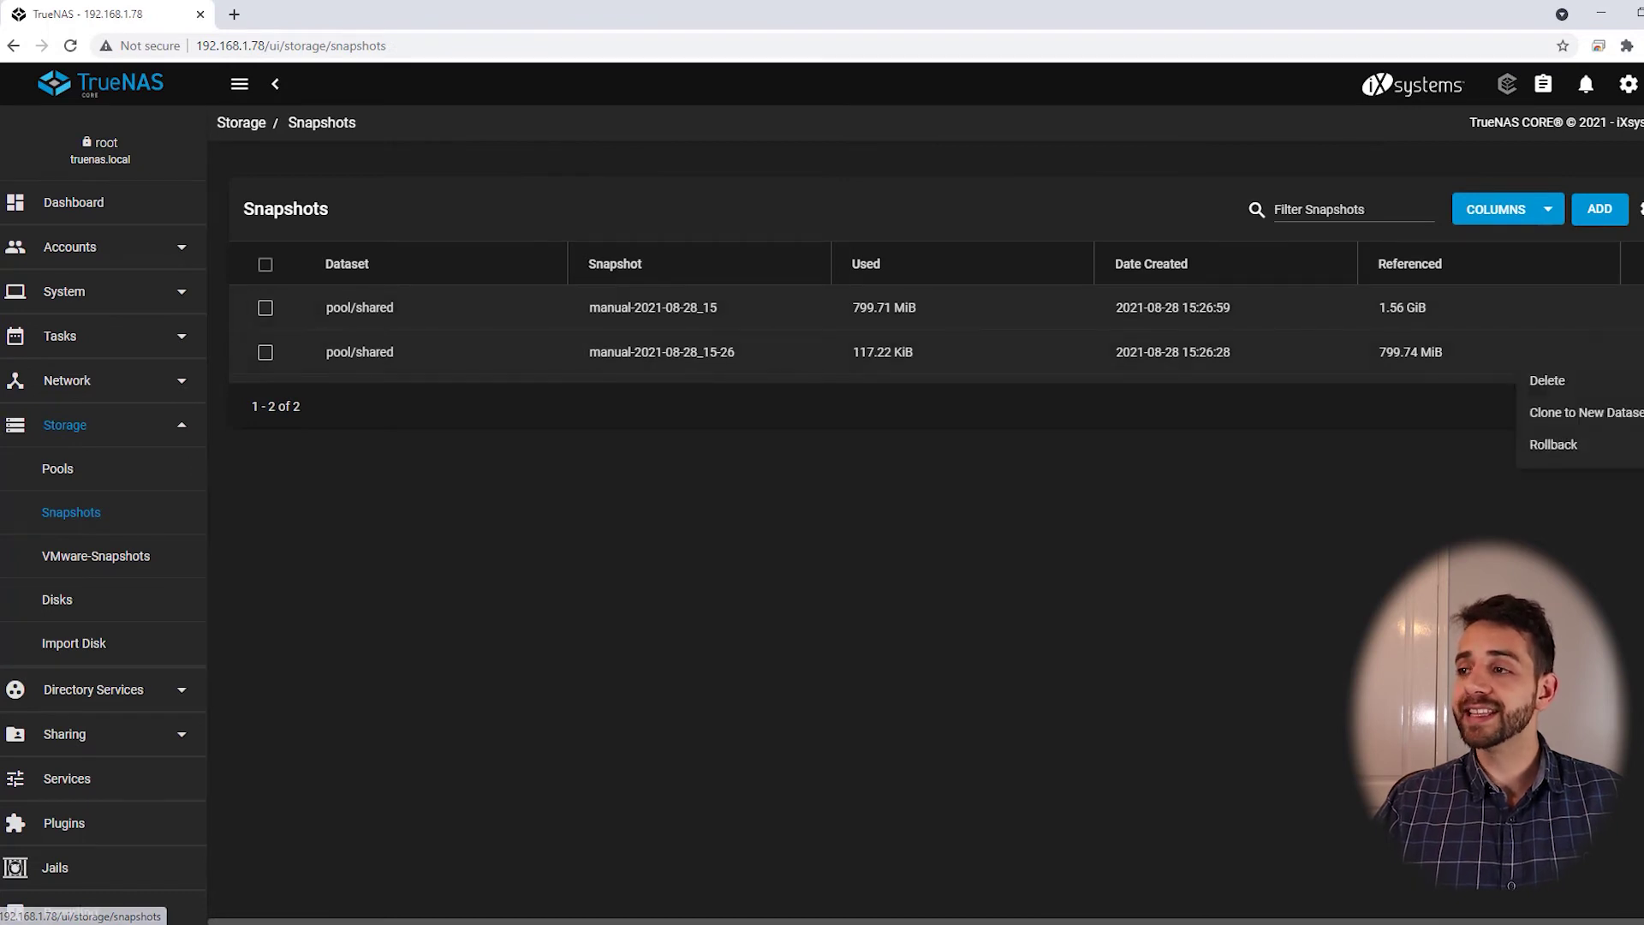
{"action": "left_click", "coordinate": [1555, 446]}
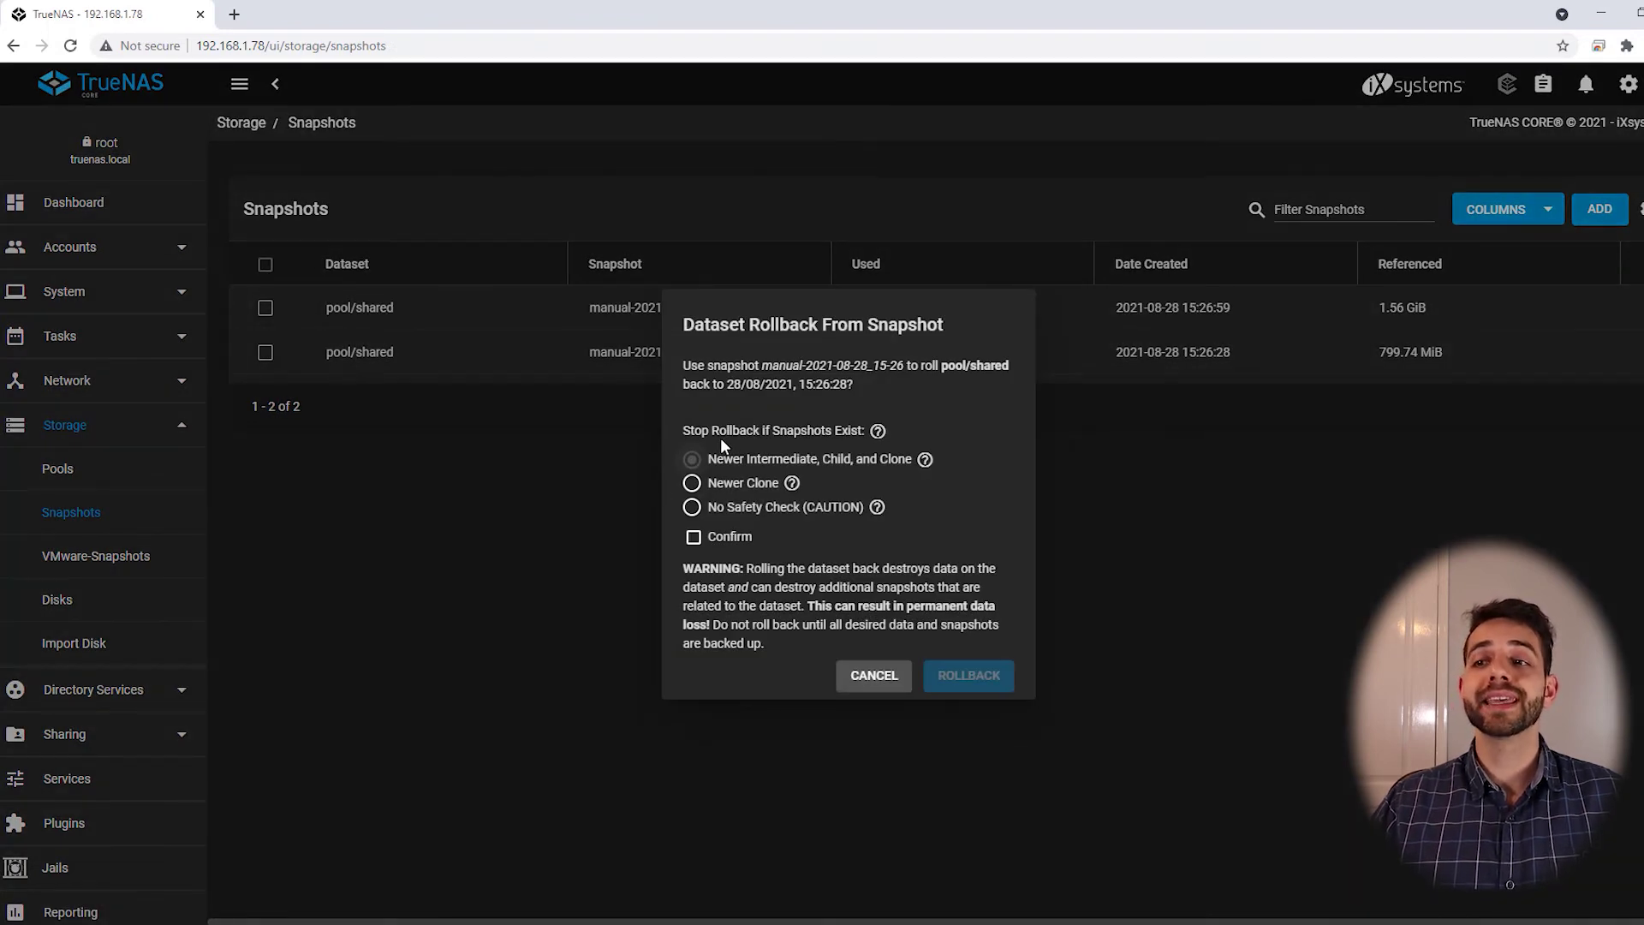
{"action": "left_click", "coordinate": [717, 514]}
{"action": "left_click", "coordinate": [695, 539]}
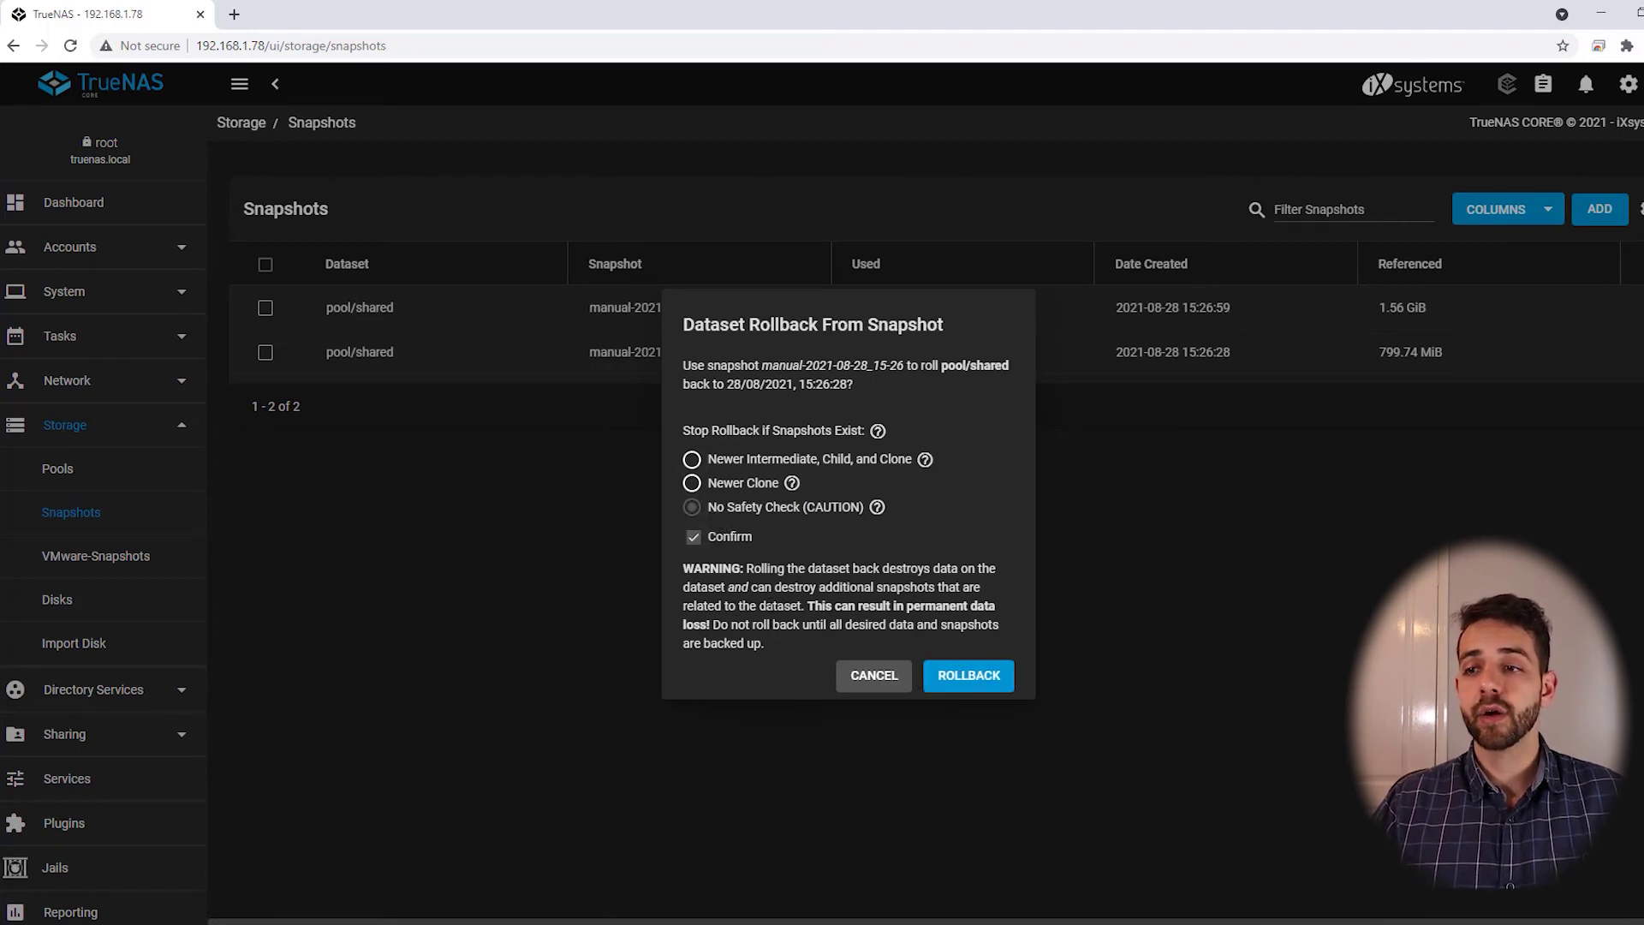
{"action": "left_click", "coordinate": [969, 680]}
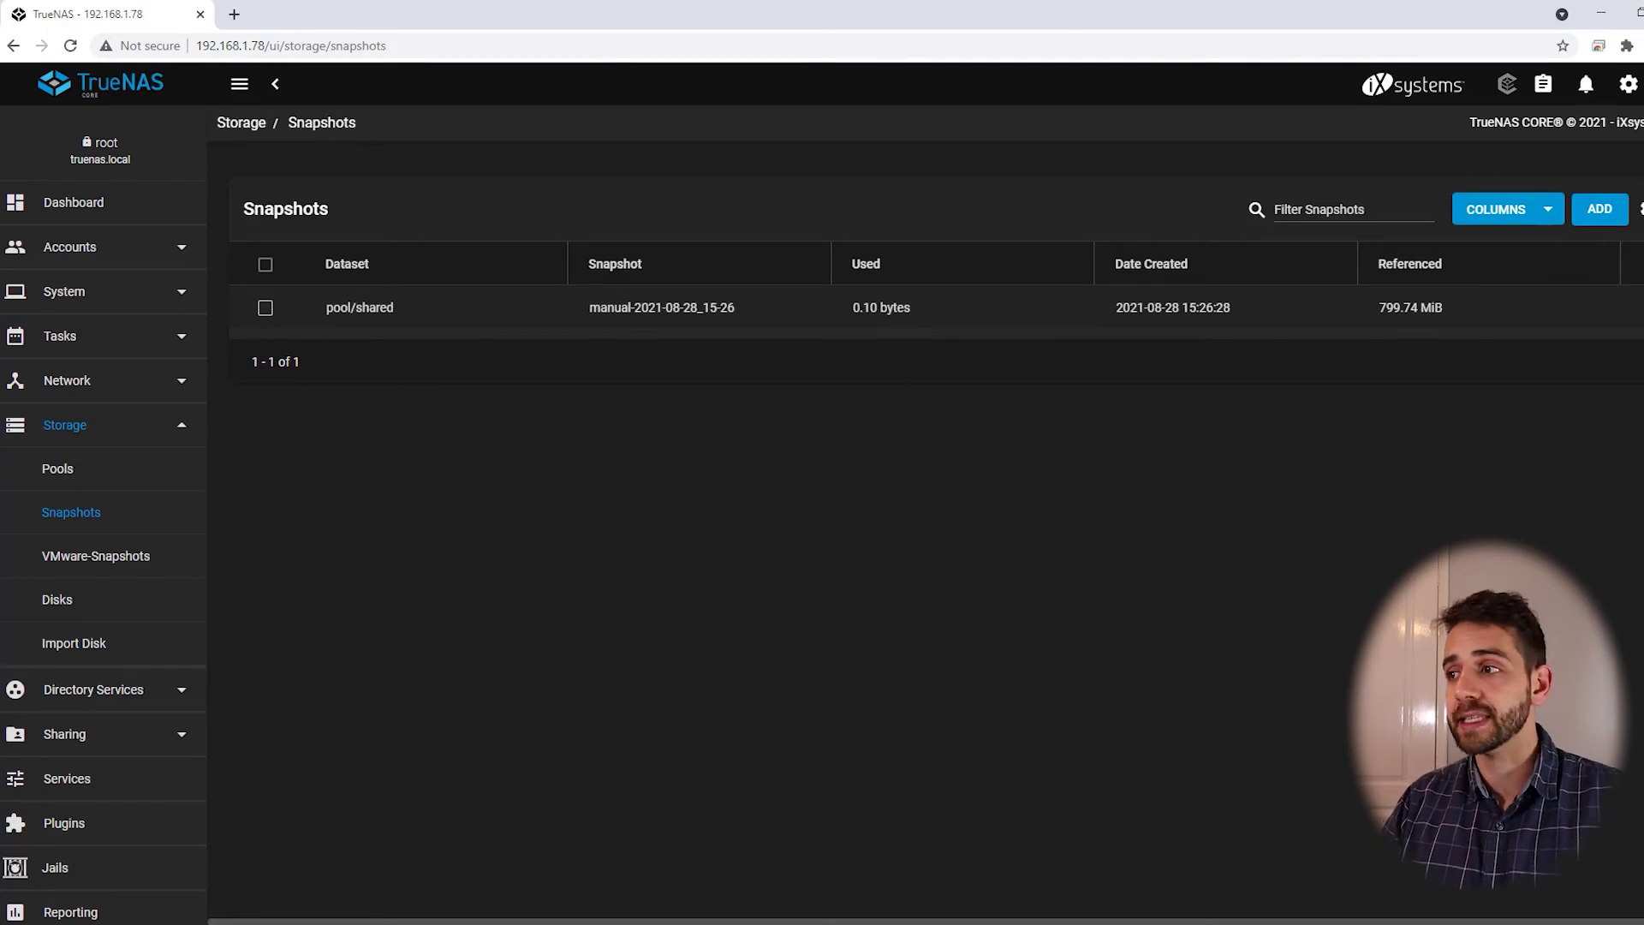
{"action": "left_click", "coordinate": [1632, 307]}
{"action": "left_click", "coordinate": [1574, 401]}
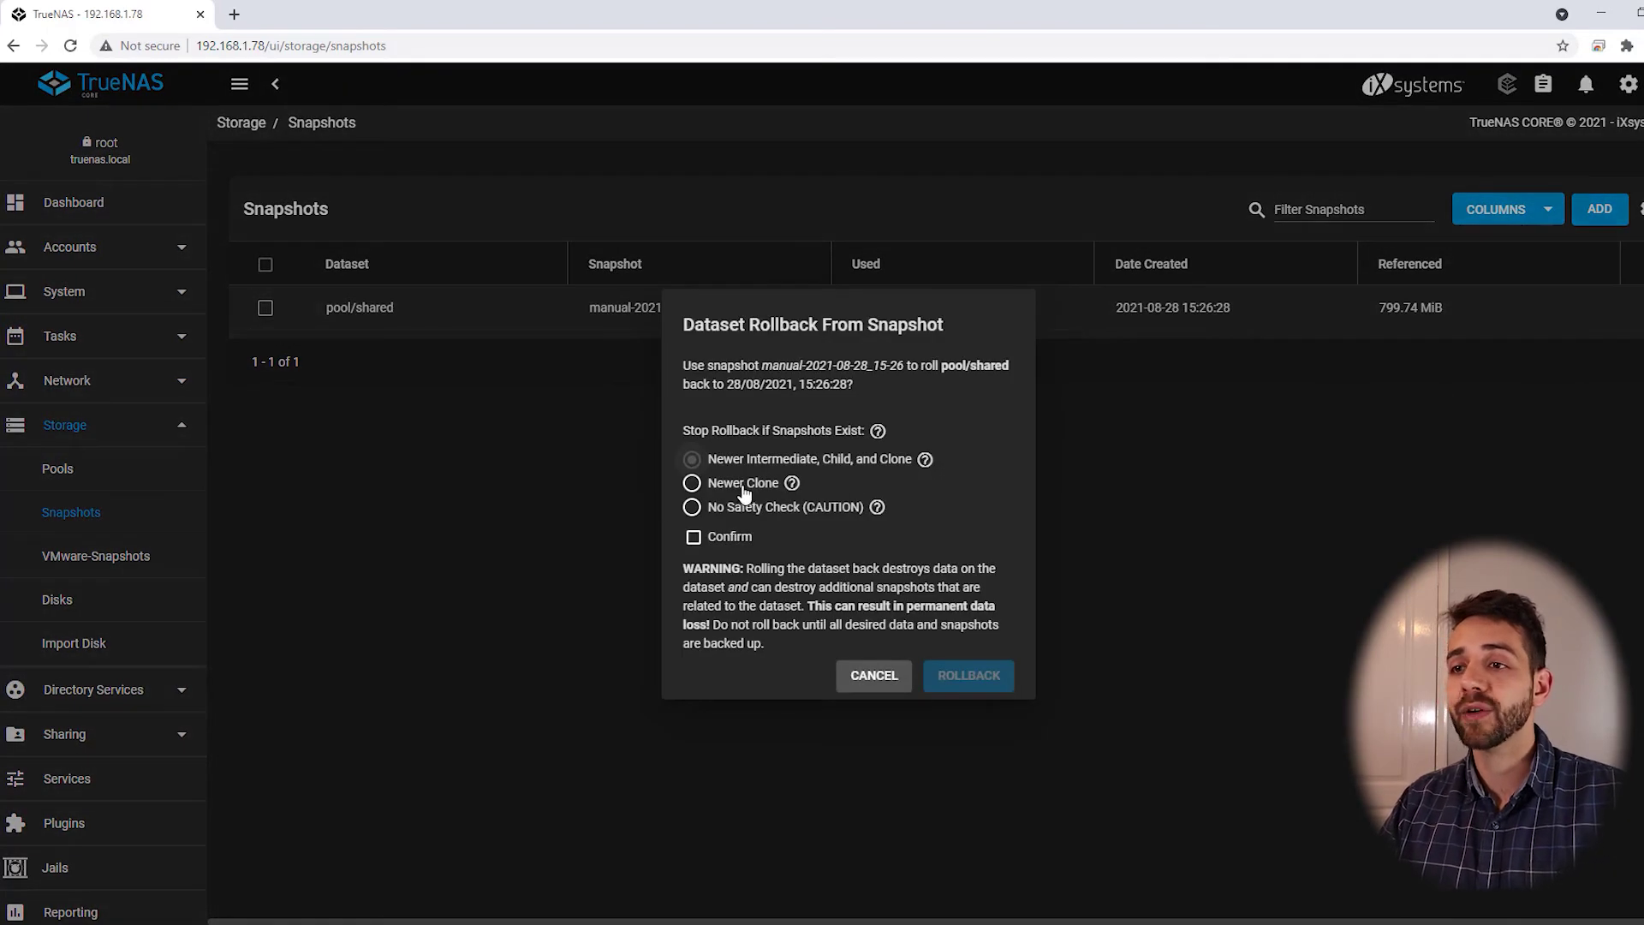
{"action": "left_click", "coordinate": [743, 484]}
{"action": "left_click", "coordinate": [752, 545]}
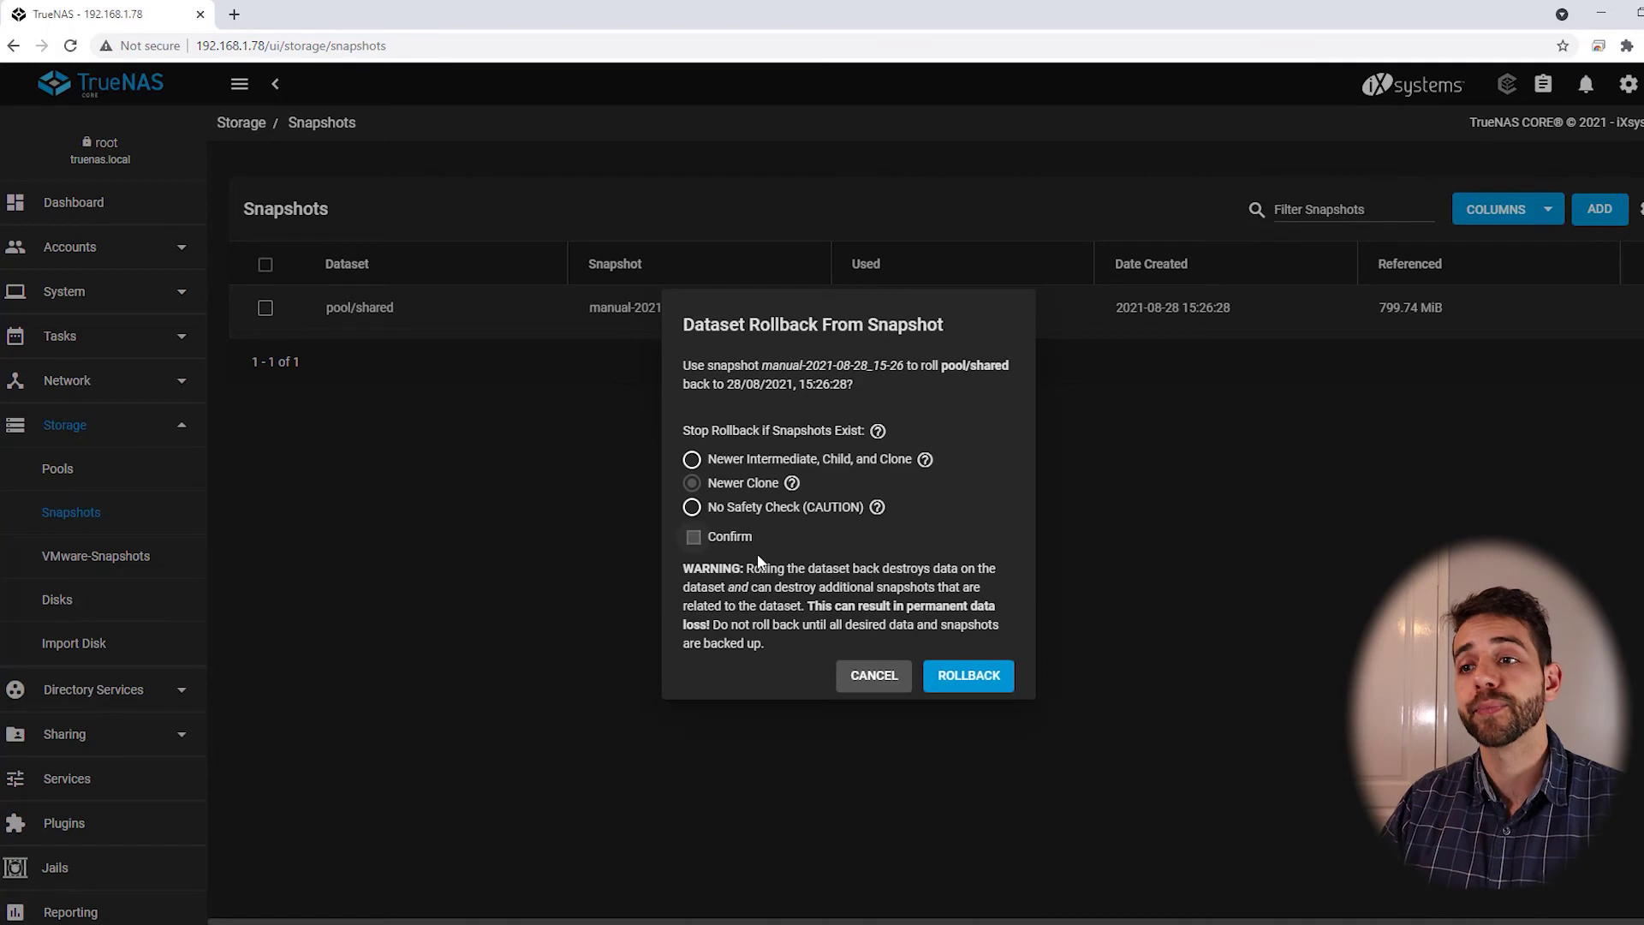
{"action": "left_click", "coordinate": [771, 462]}
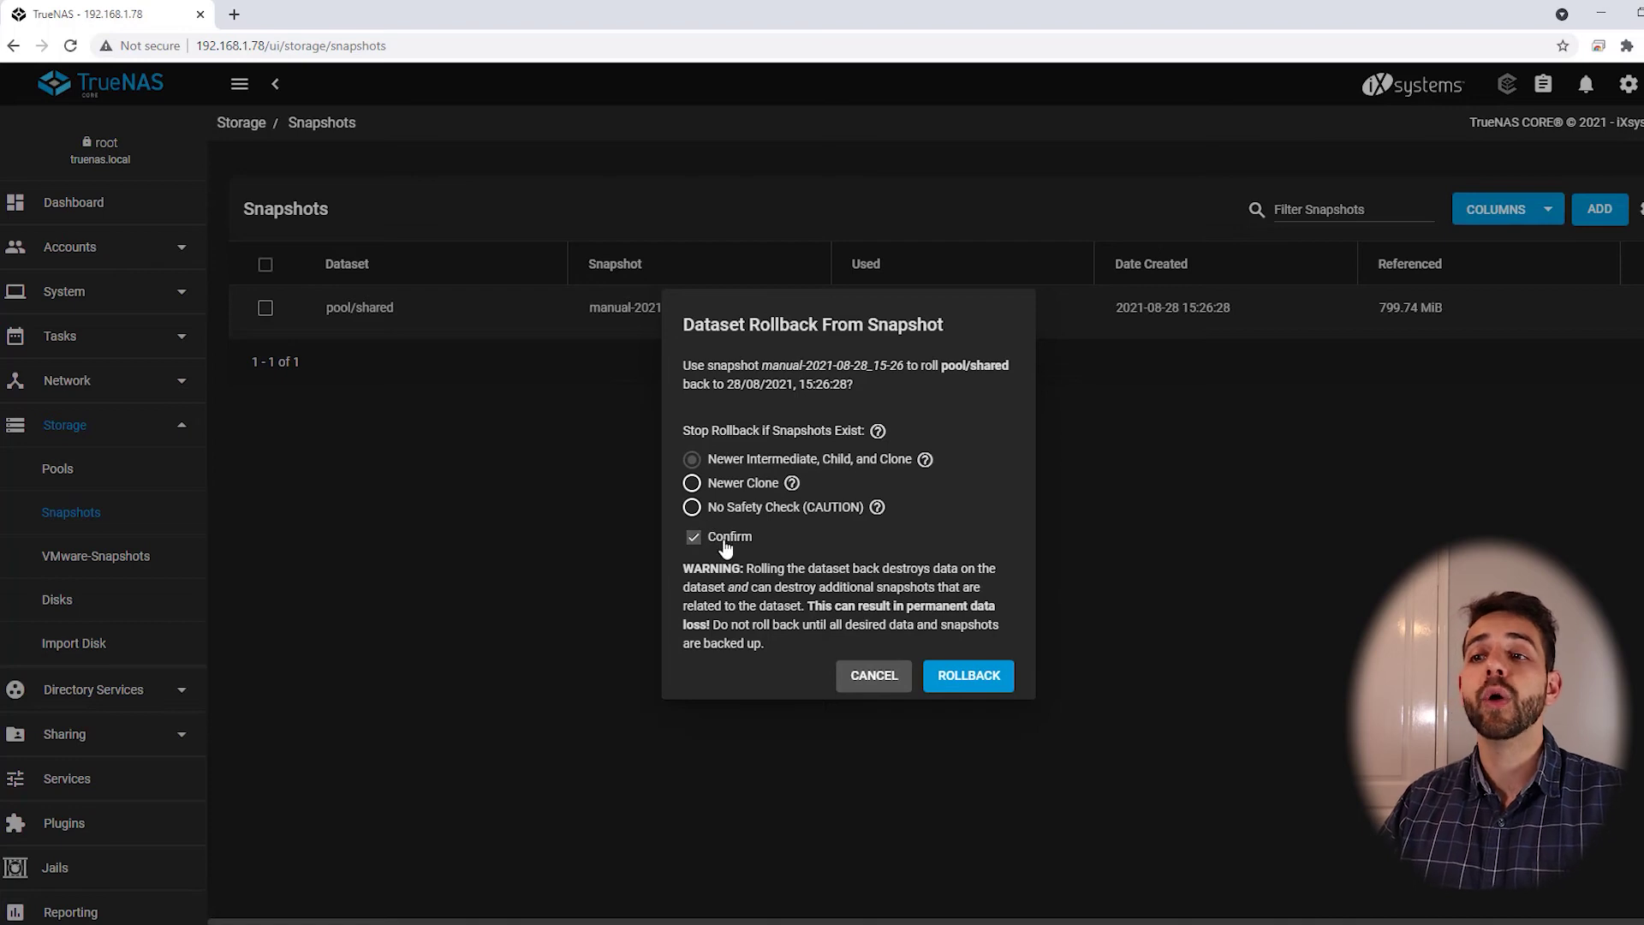
{"action": "left_click", "coordinate": [773, 511]}
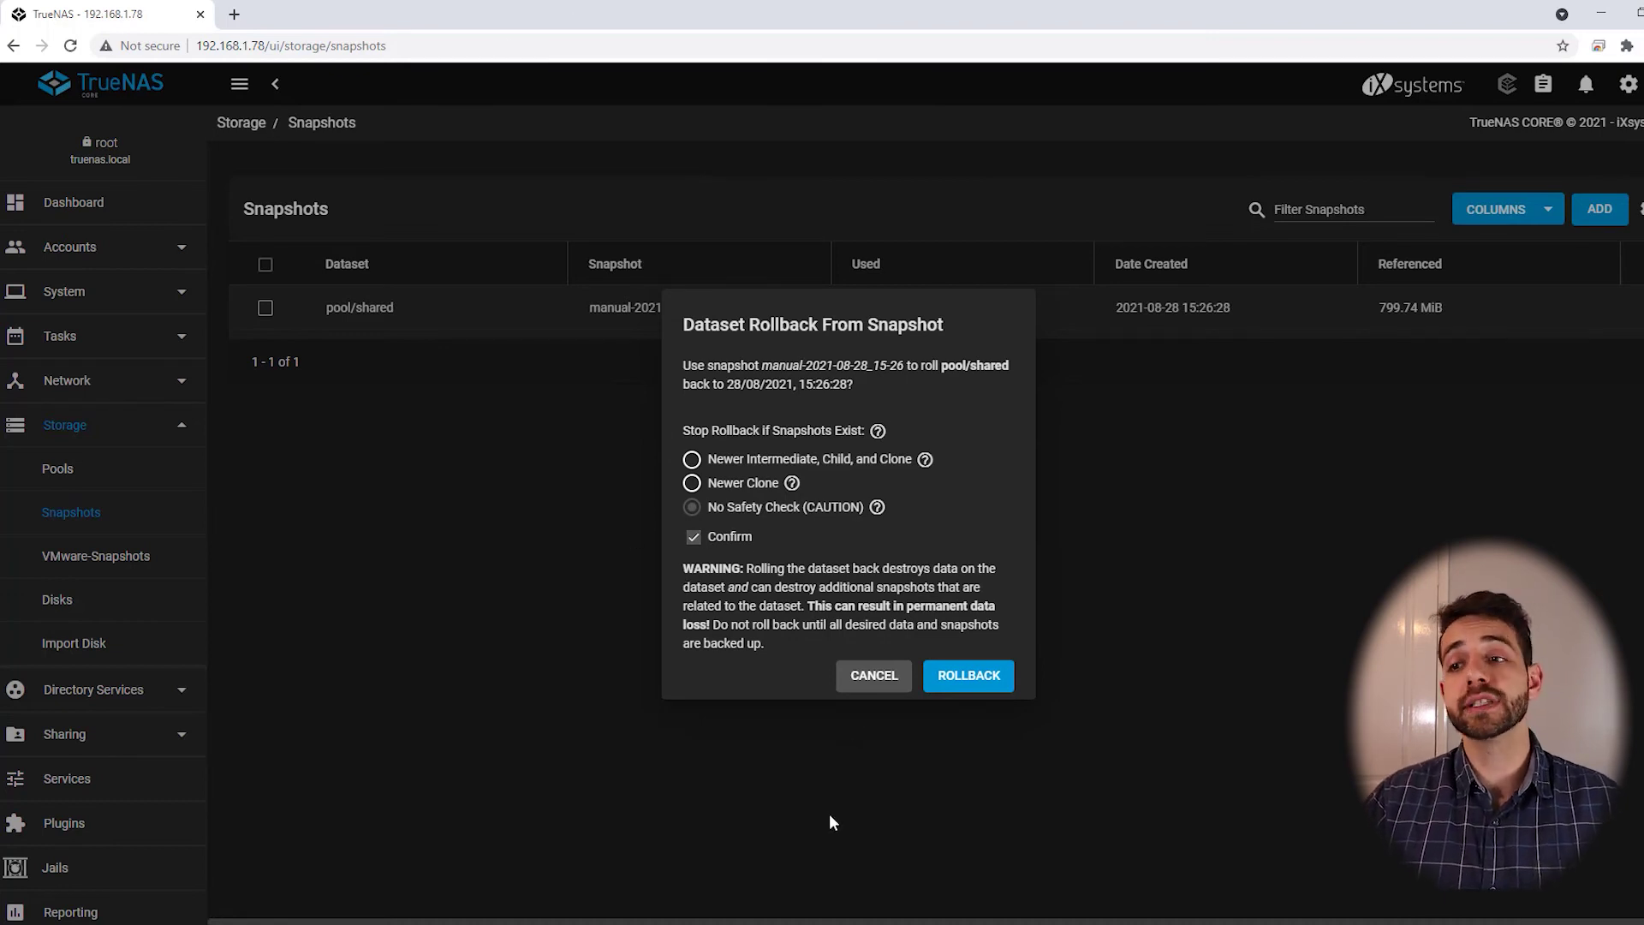
{"action": "left_click", "coordinate": [874, 676]}
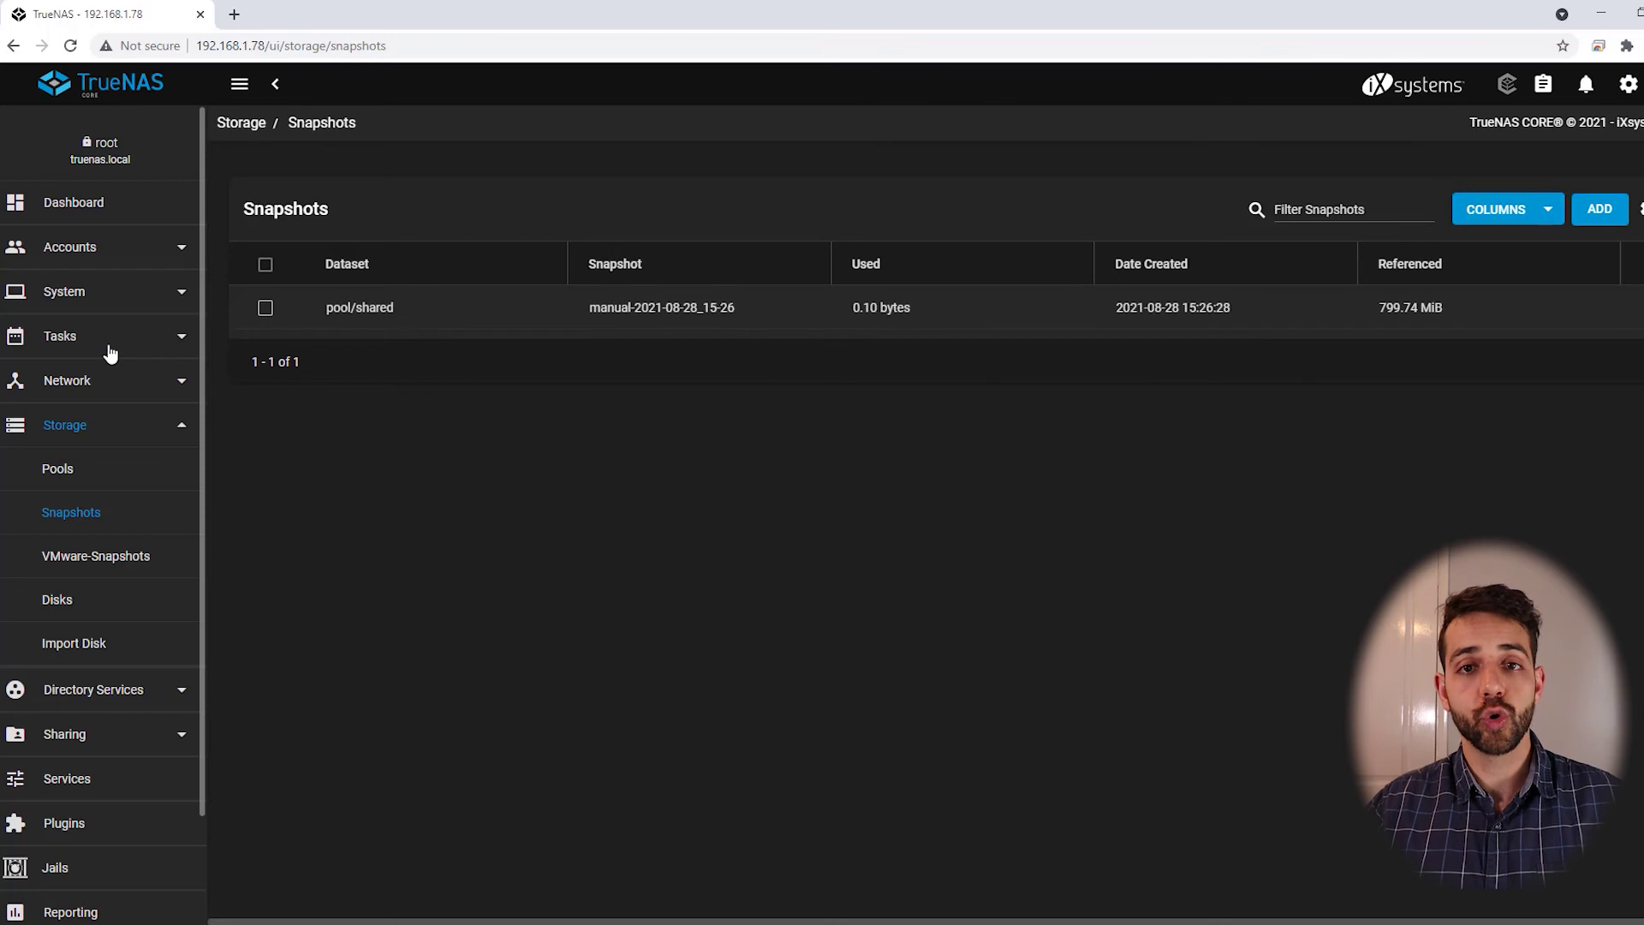
{"action": "left_click", "coordinate": [97, 294]}
- Open Tasks > Scrub Tasks and highlight pool's weekly Sunday scrub with a 35-day threshold
{"action": "left_click", "coordinate": [90, 293]}
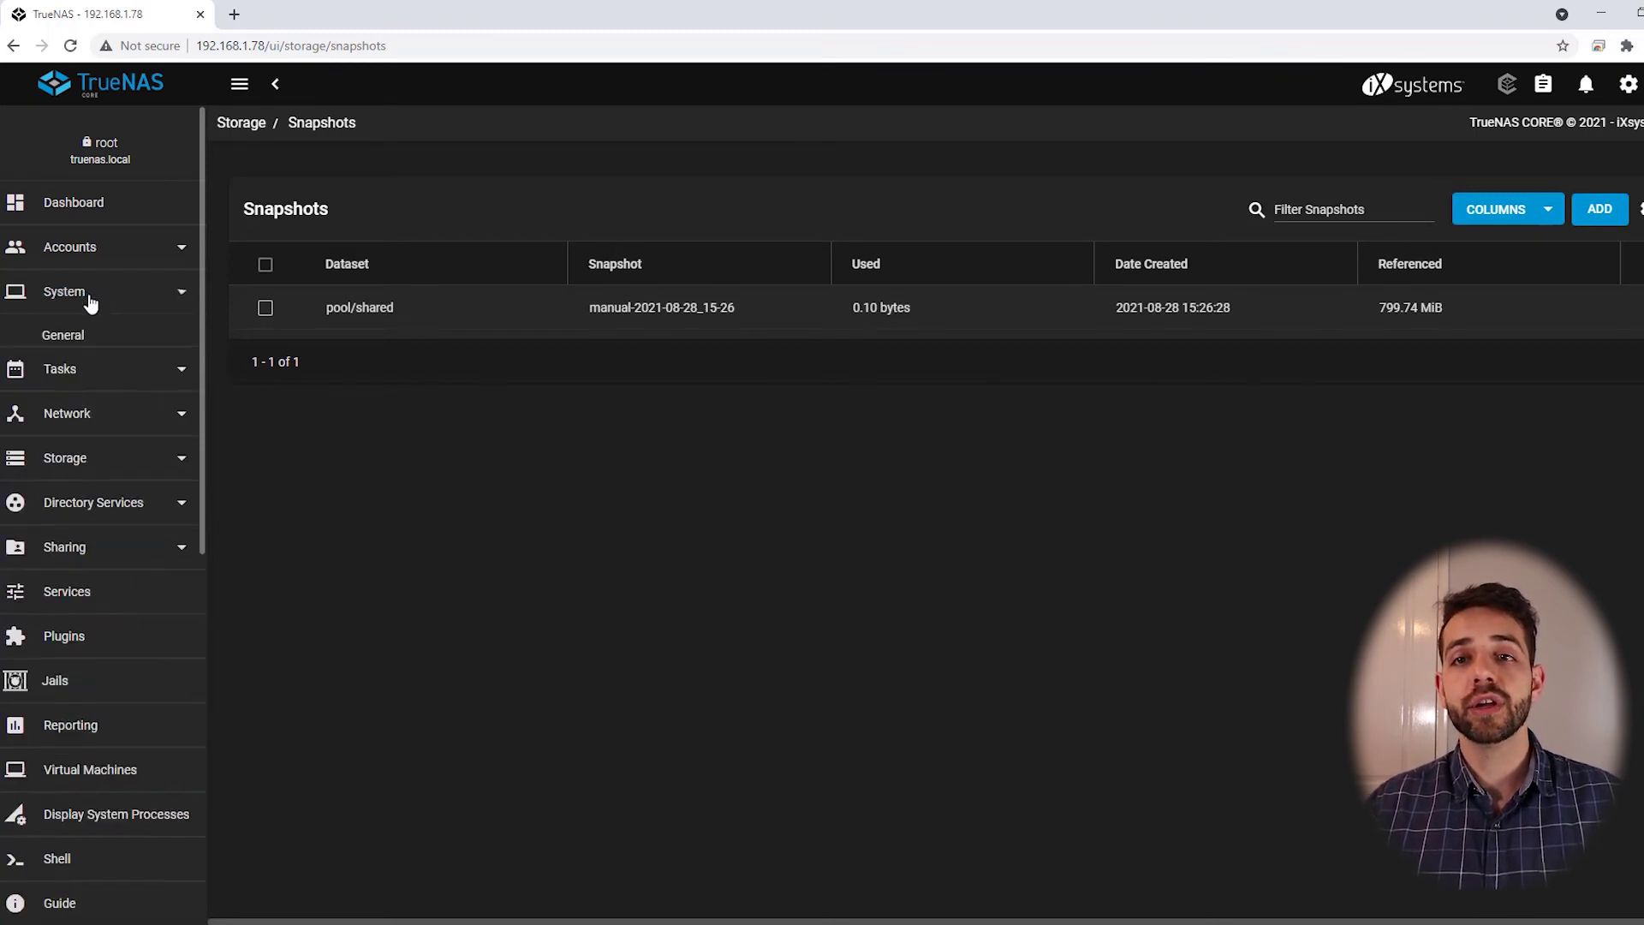
{"action": "left_click", "coordinate": [43, 338]}
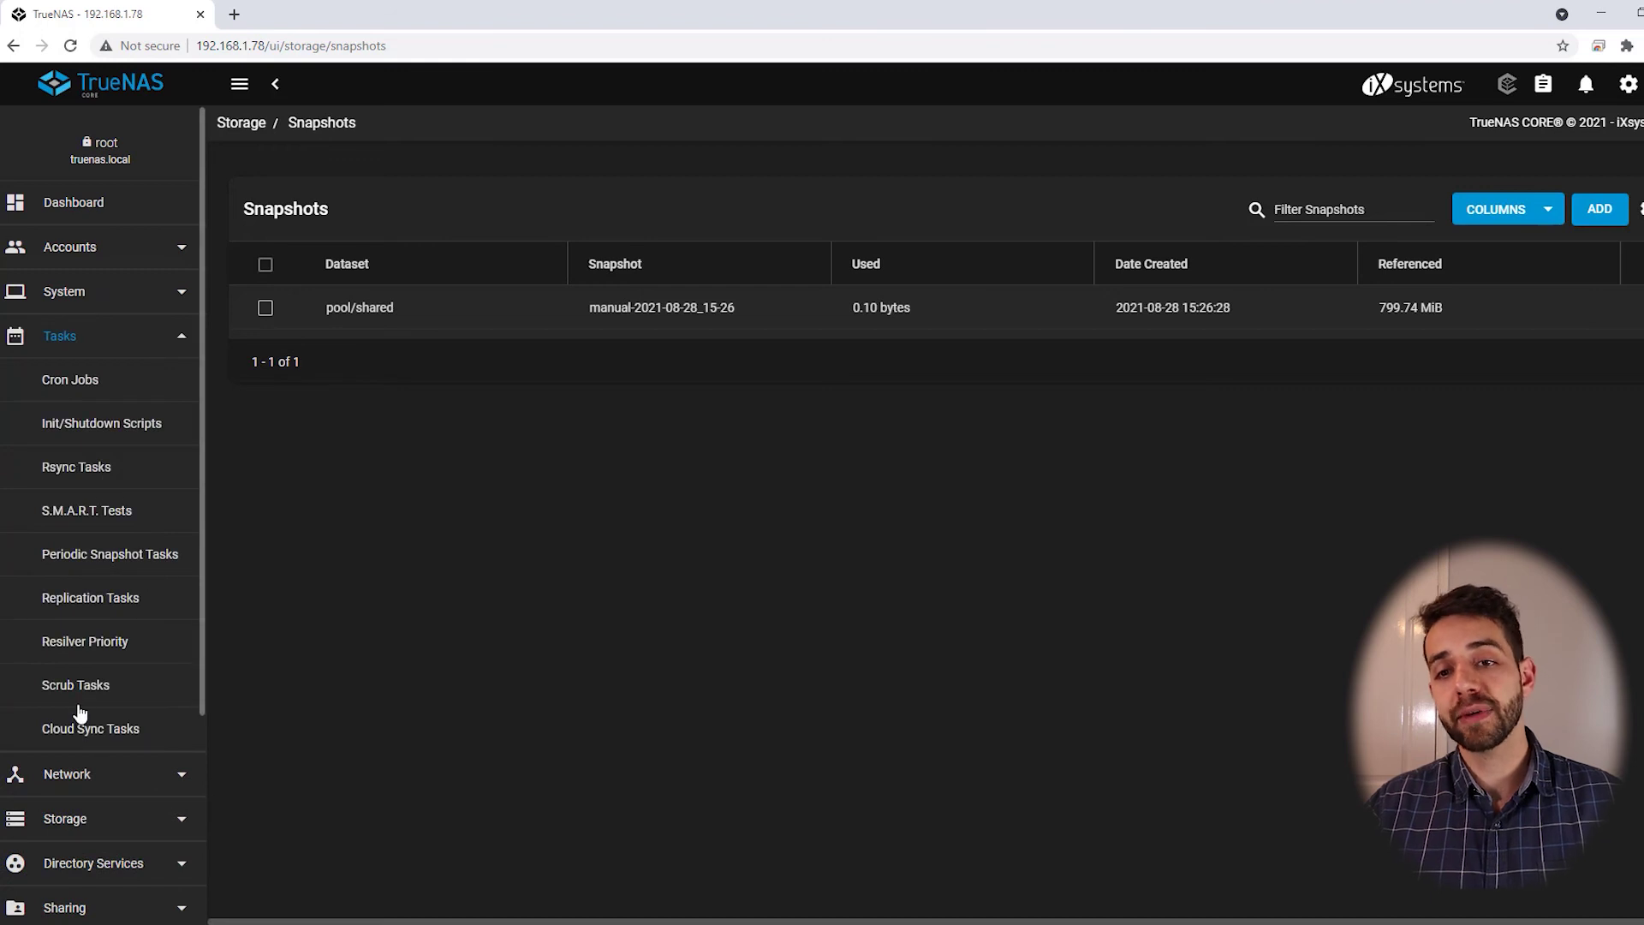
{"action": "left_click", "coordinate": [96, 683]}
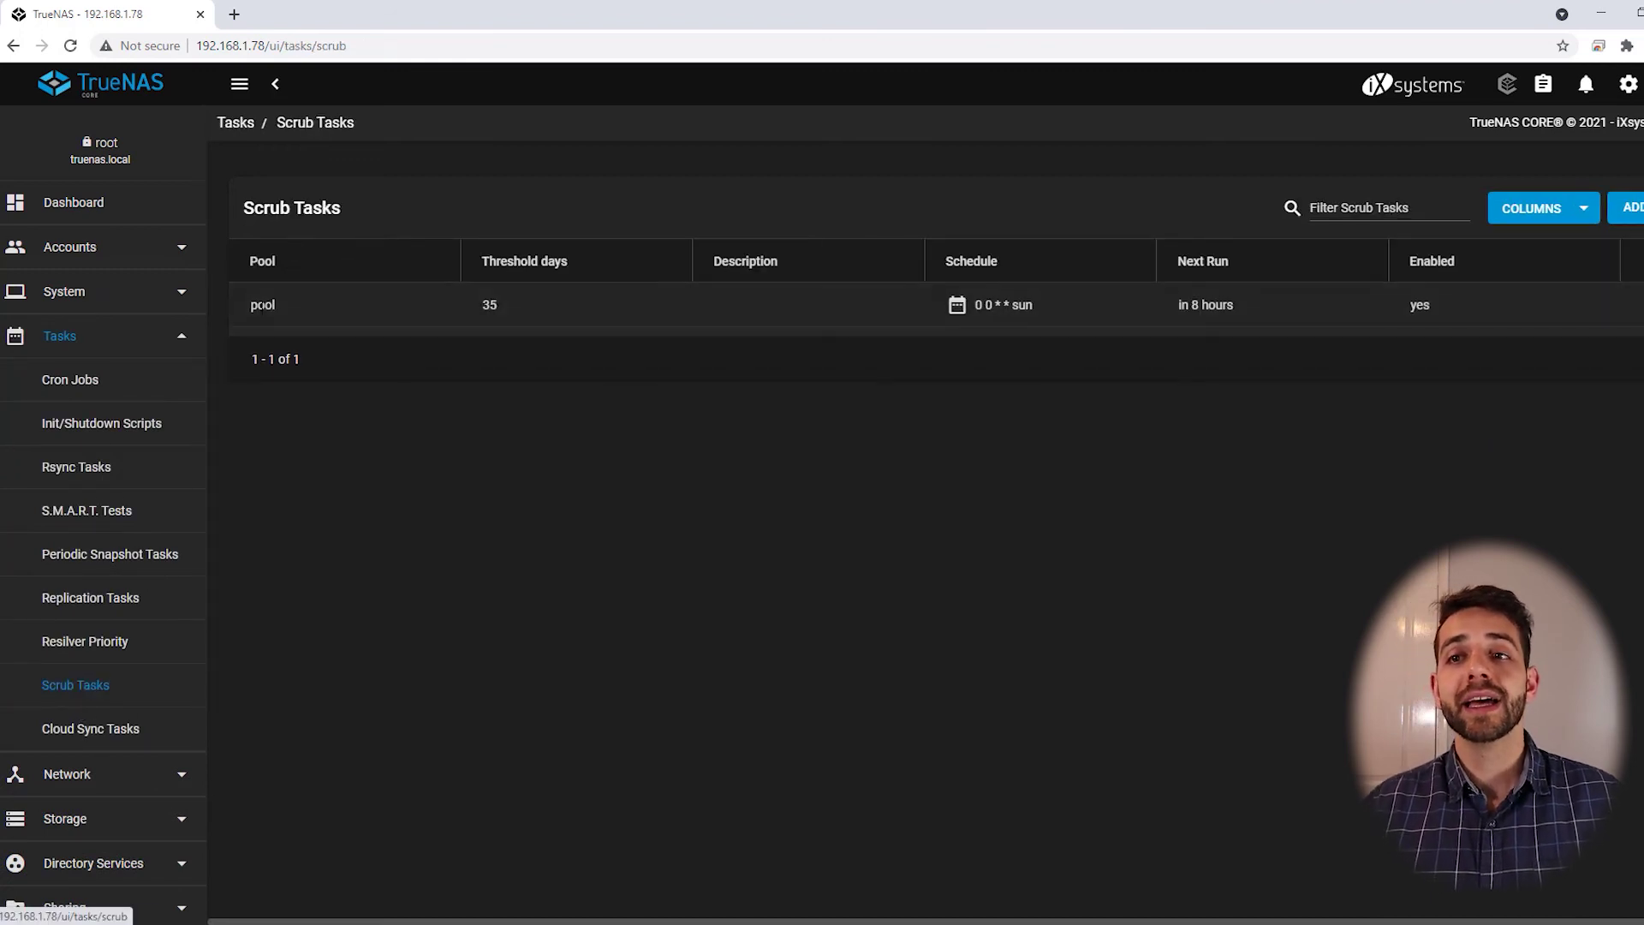
{"action": "left_click_drag", "start_coordinate": [251, 305], "coordinate": [567, 302]}
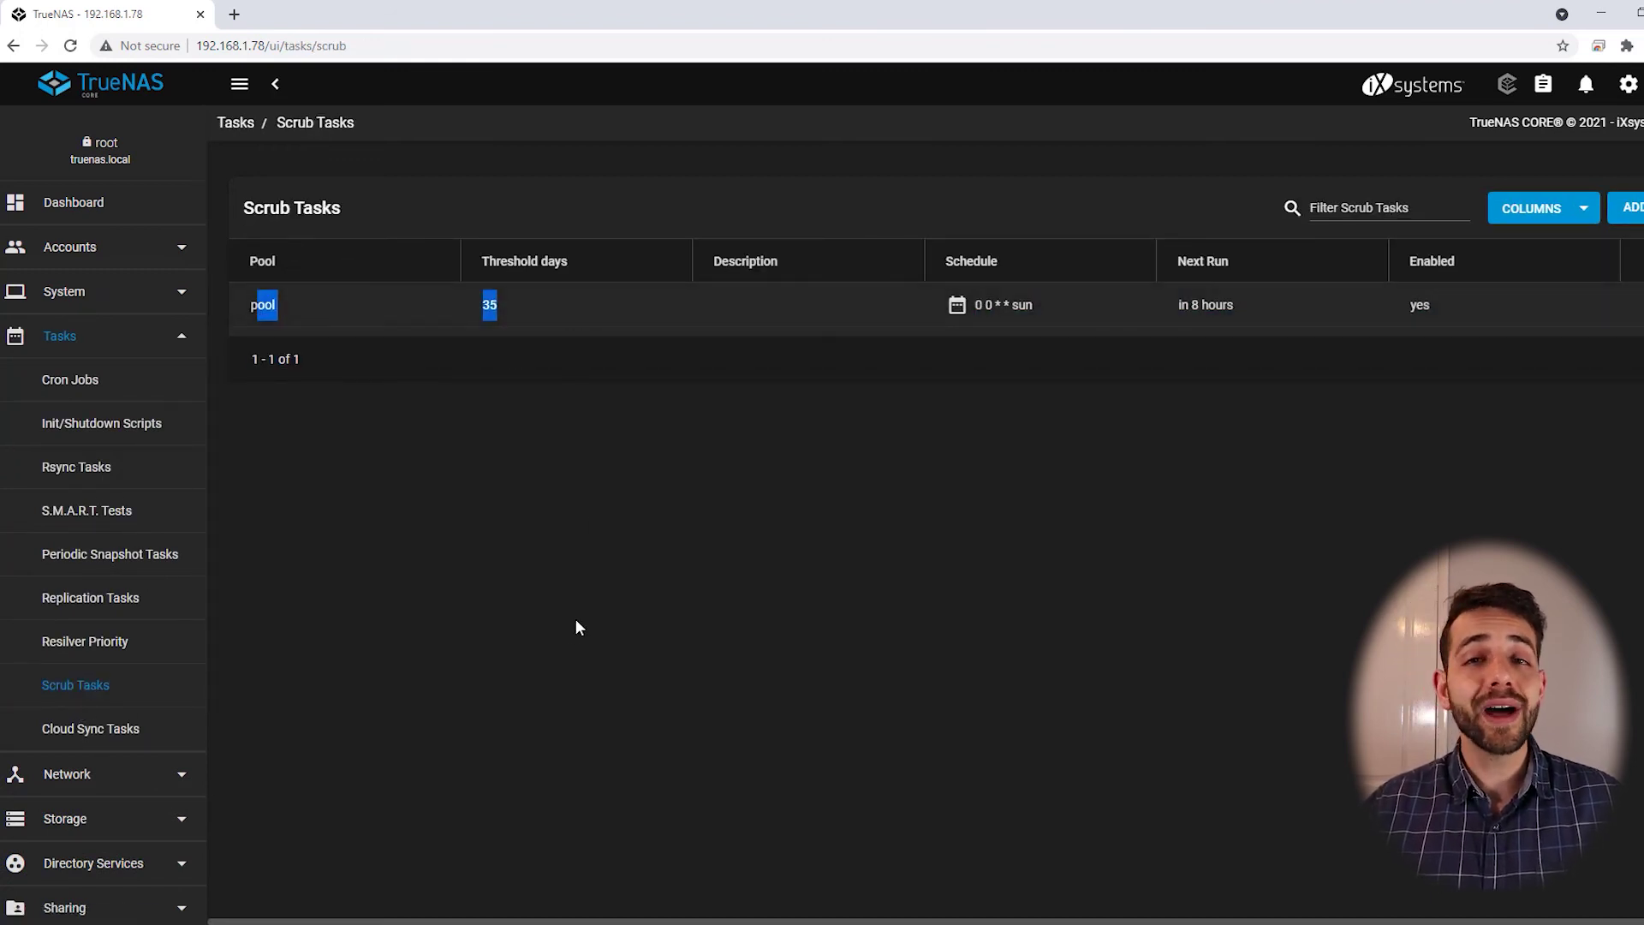